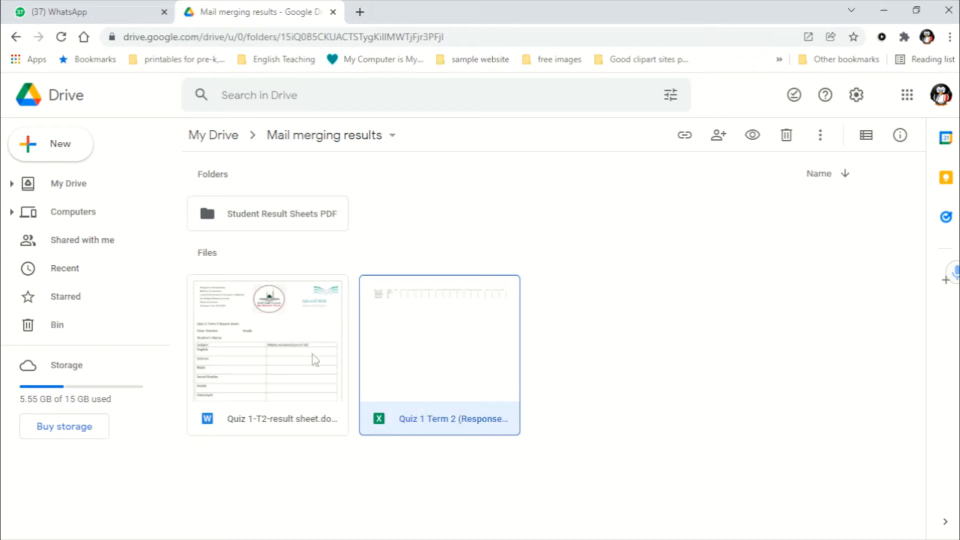
Step: Open the Quiz 1 Term 2 (Responses) spreadsheet from the Mail merging results folder and look across its student mark columns
double_click(421, 376)
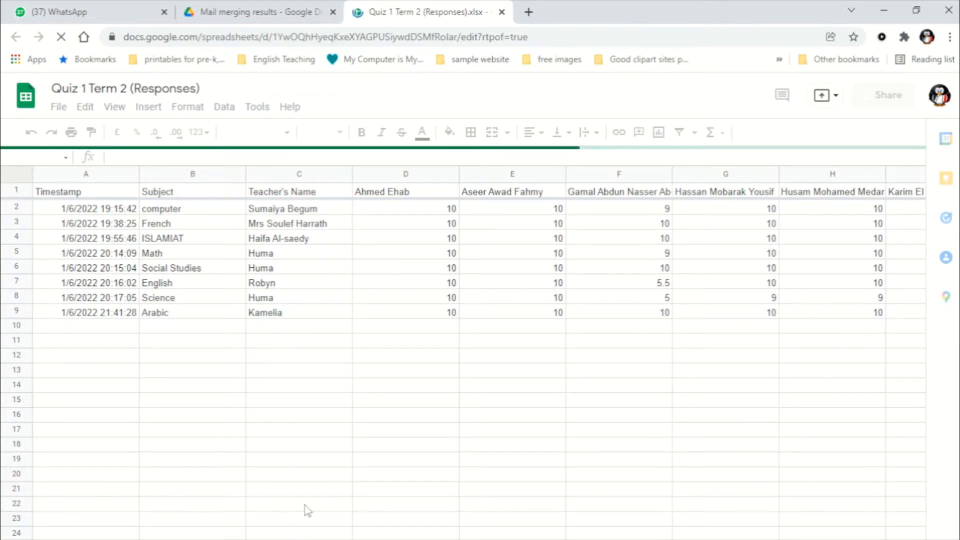
mouse_move(315, 533)
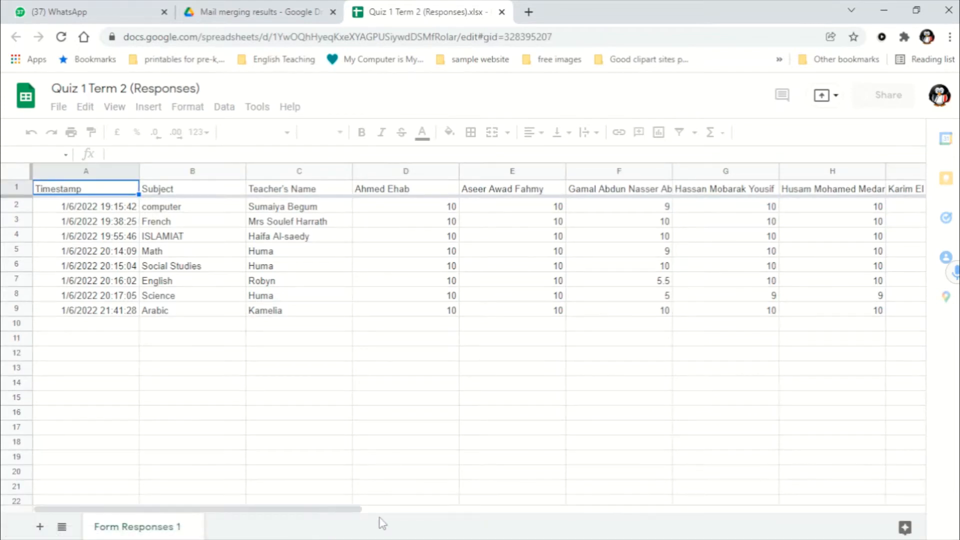
drag(379, 520, 356, 500)
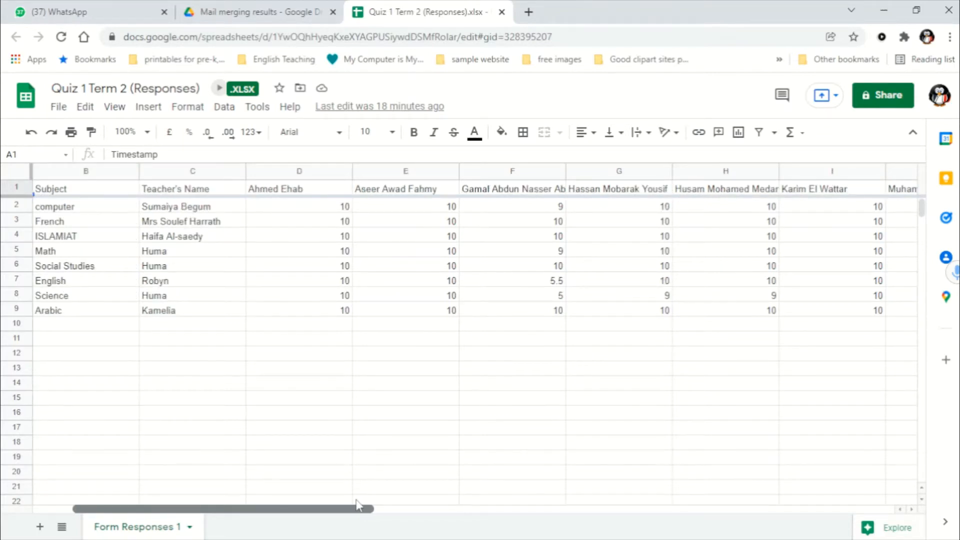
drag(358, 503, 396, 505)
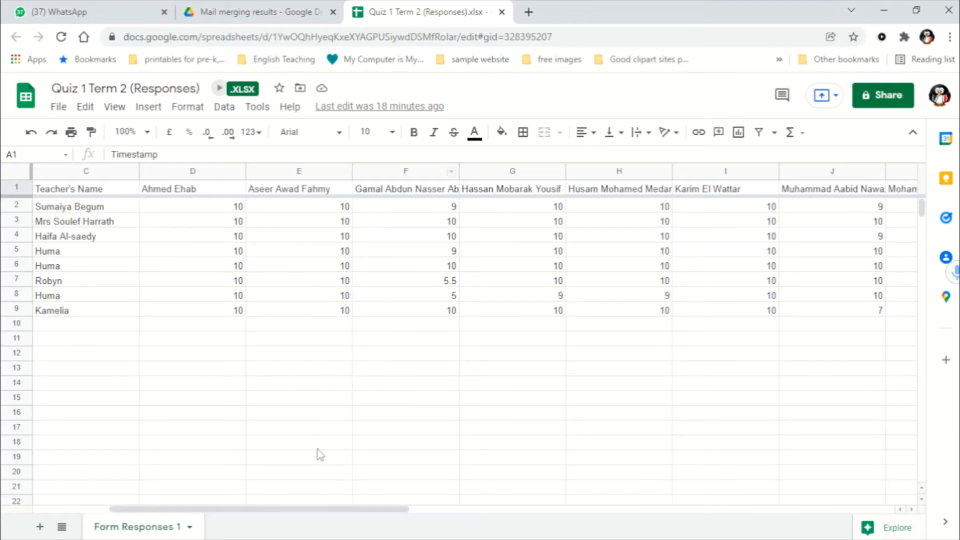
Step: Open the Quiz 1-T2-result sheet document from the Drive folder and examine its header fields and subject marks table
click(284, 11)
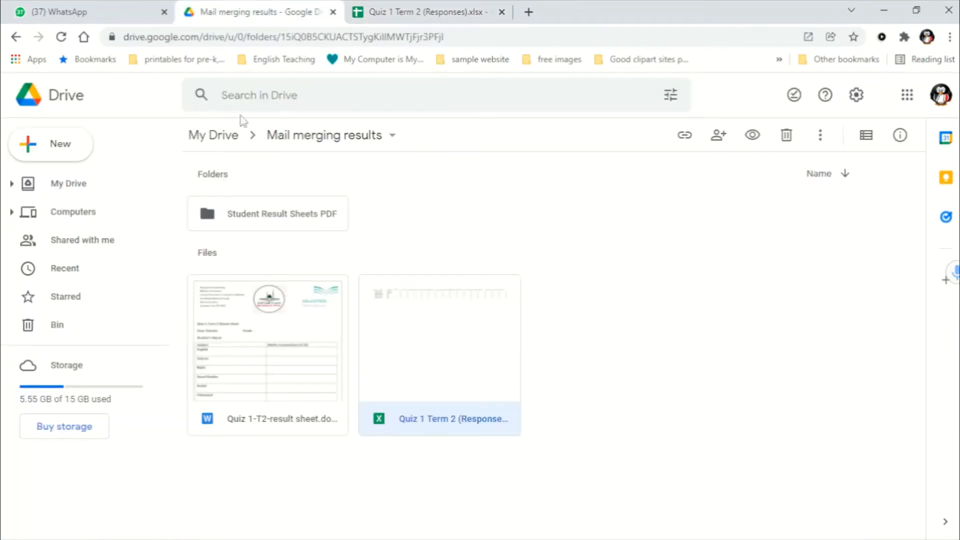
click(257, 353)
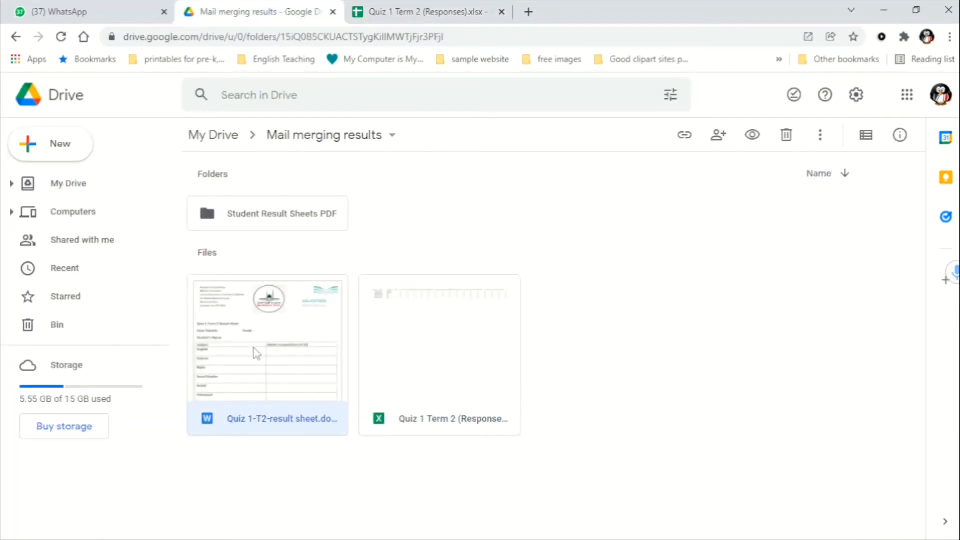
double_click(256, 354)
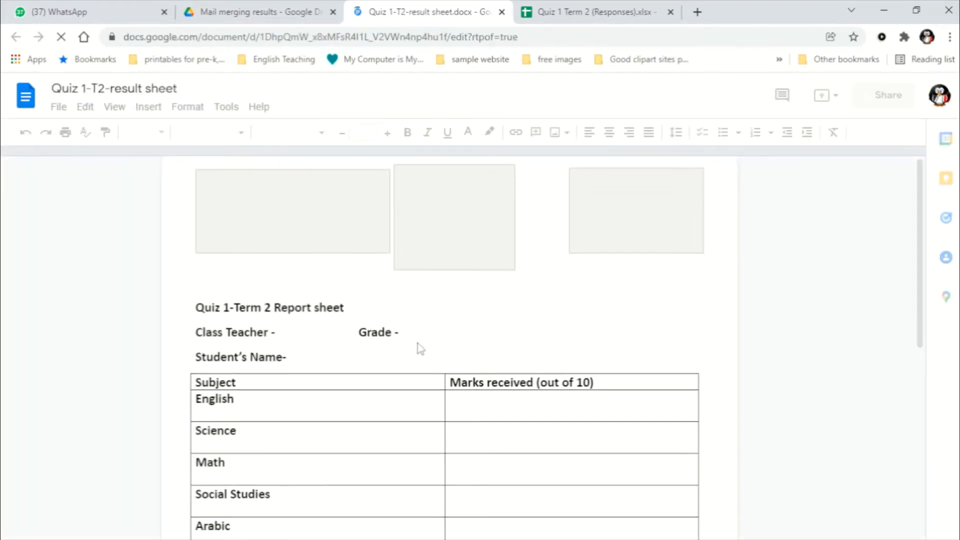
scroll(420, 349, down, 4)
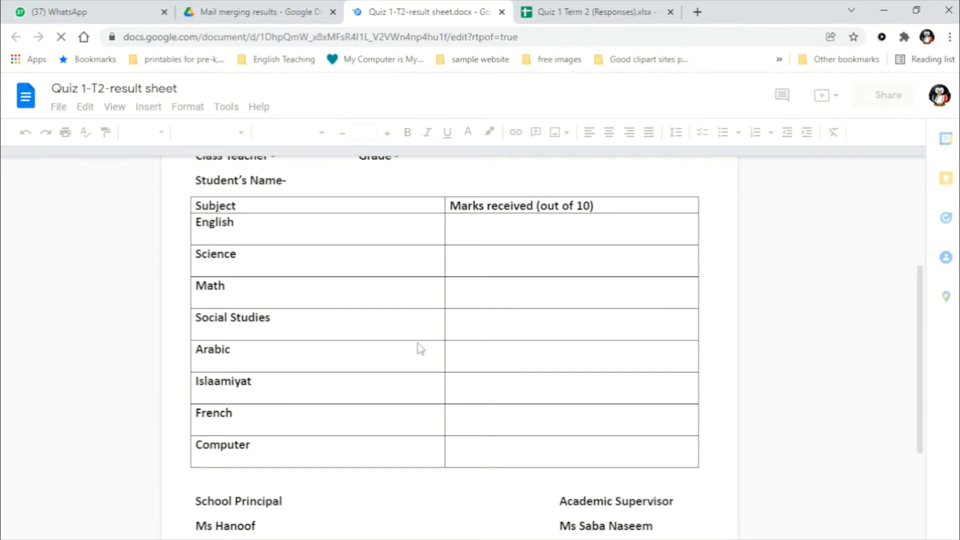
scroll(418, 343, up, 3)
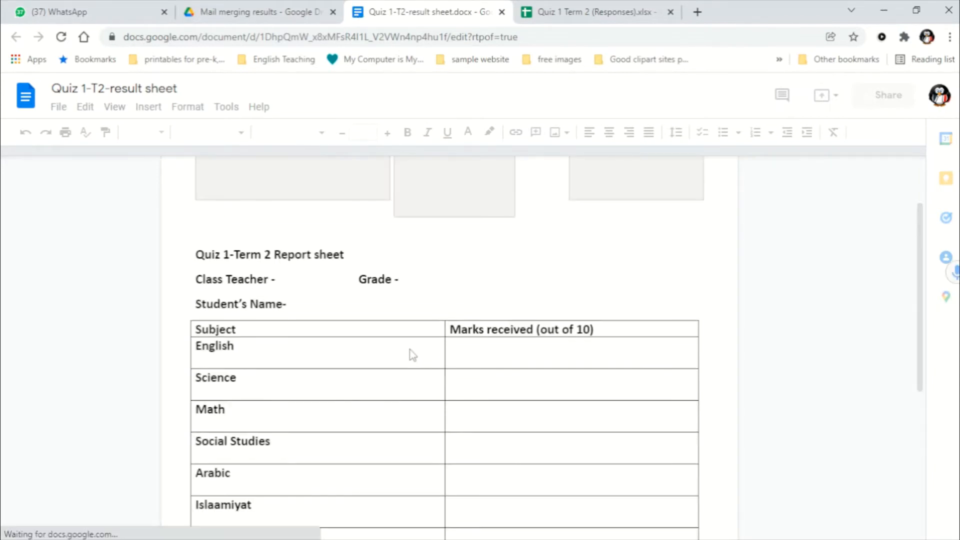
scroll(399, 367, down, 2)
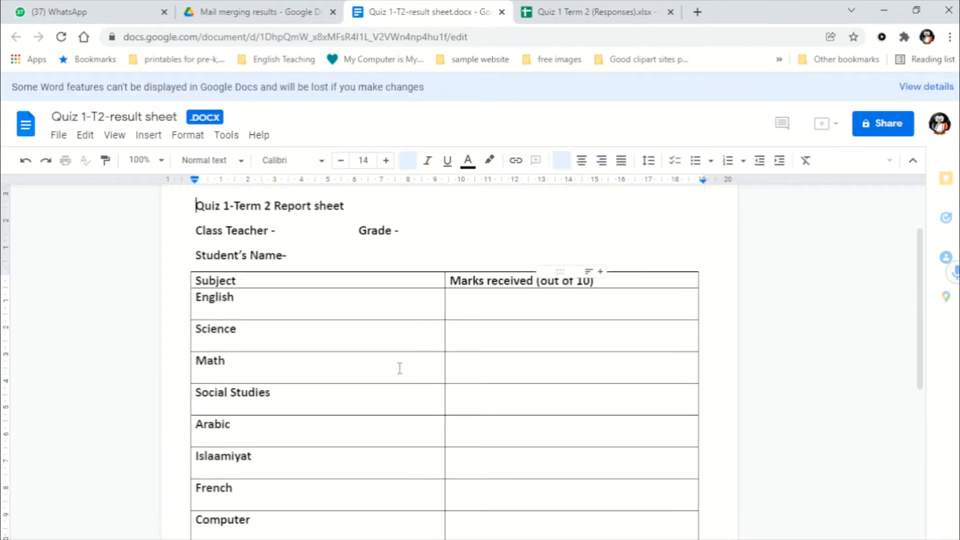
scroll(399, 368, down, 2)
scroll(394, 340, up, 4)
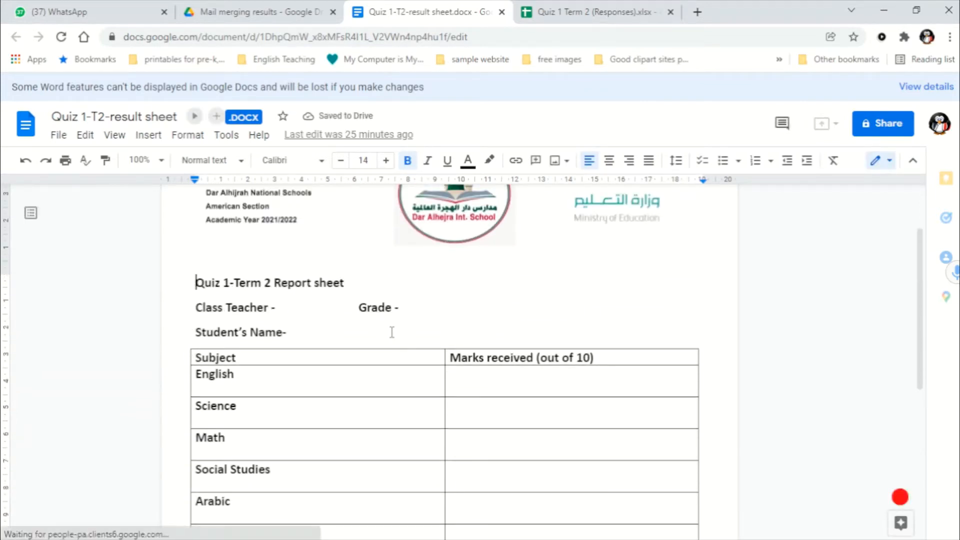
Step: Return to the Quiz 1 Term 2 (Responses) spreadsheet and review how subjects, teachers and student marks are laid out
click(276, 7)
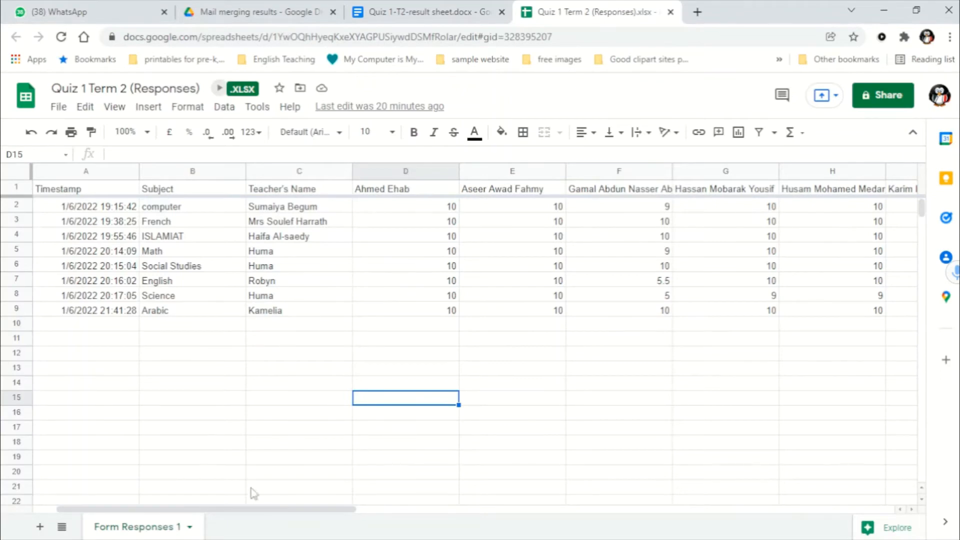
drag(267, 514, 327, 522)
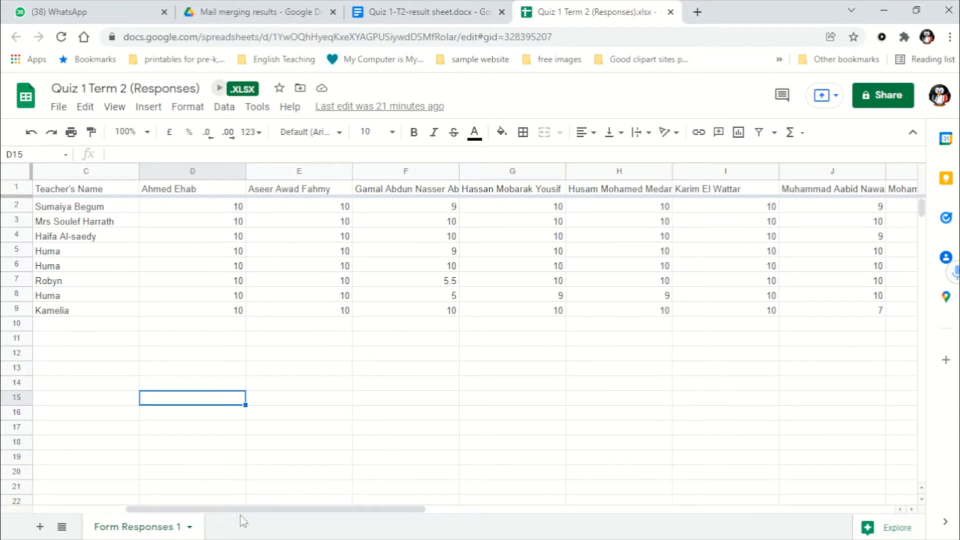
drag(241, 509, 150, 509)
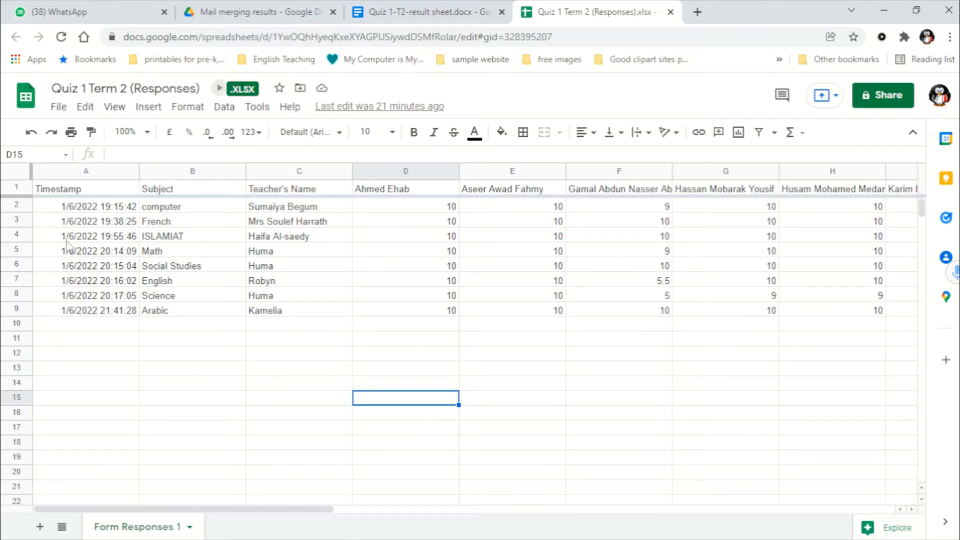
Step: Hide the Timestamp and Teacher's Name columns in the Form Responses 1 sheet
click(75, 171)
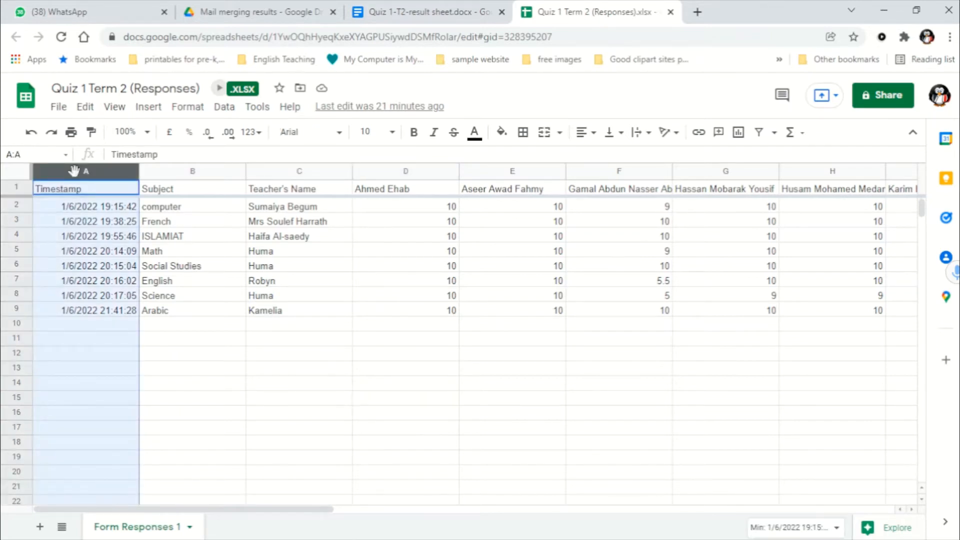
right_click(74, 171)
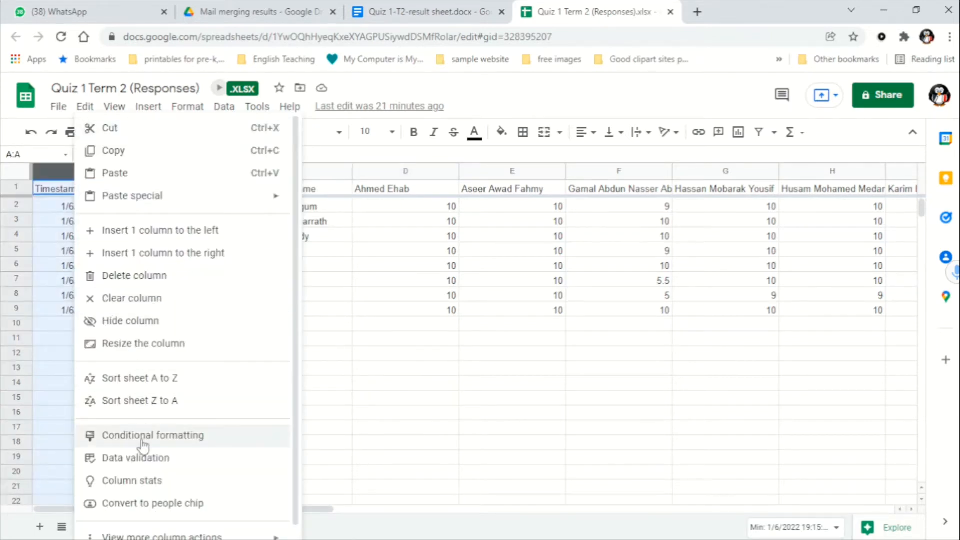
click(140, 321)
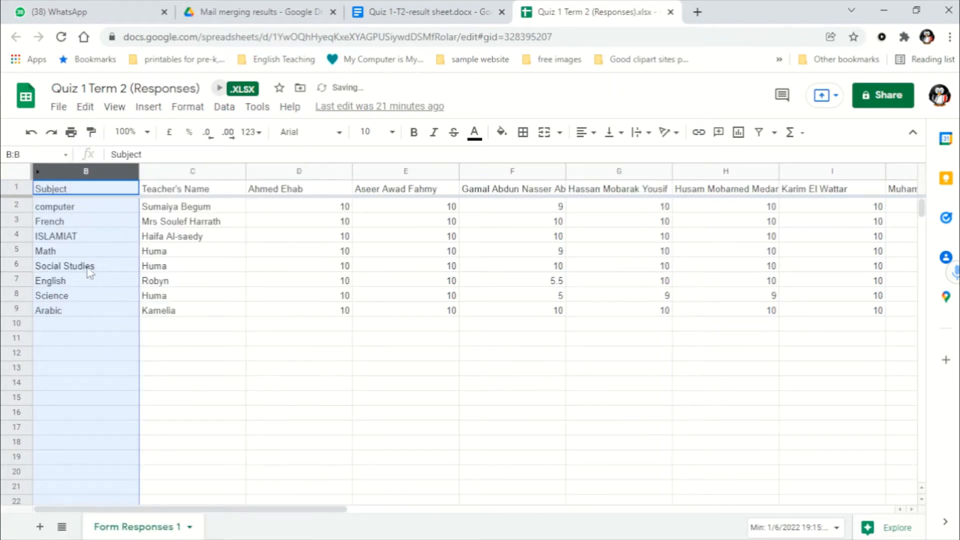
click(164, 170)
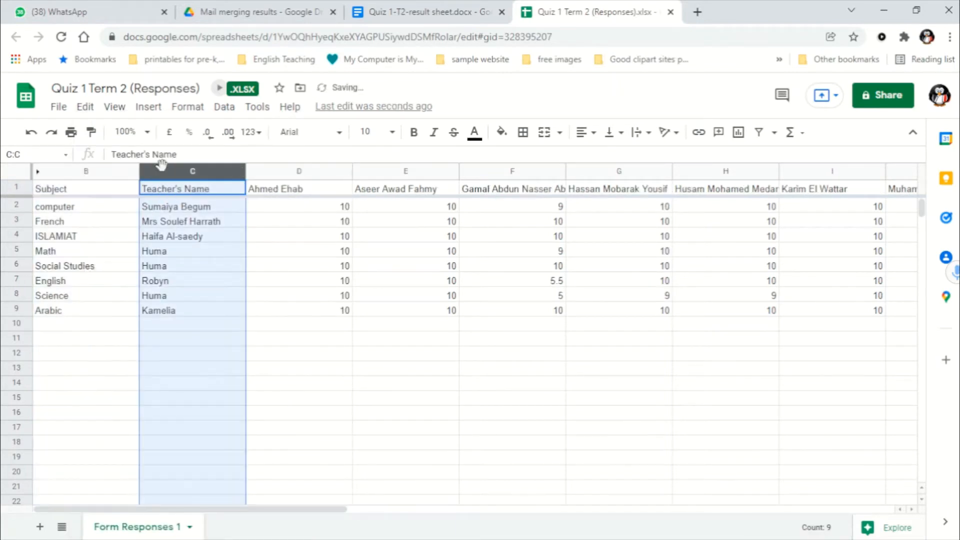
right_click(163, 169)
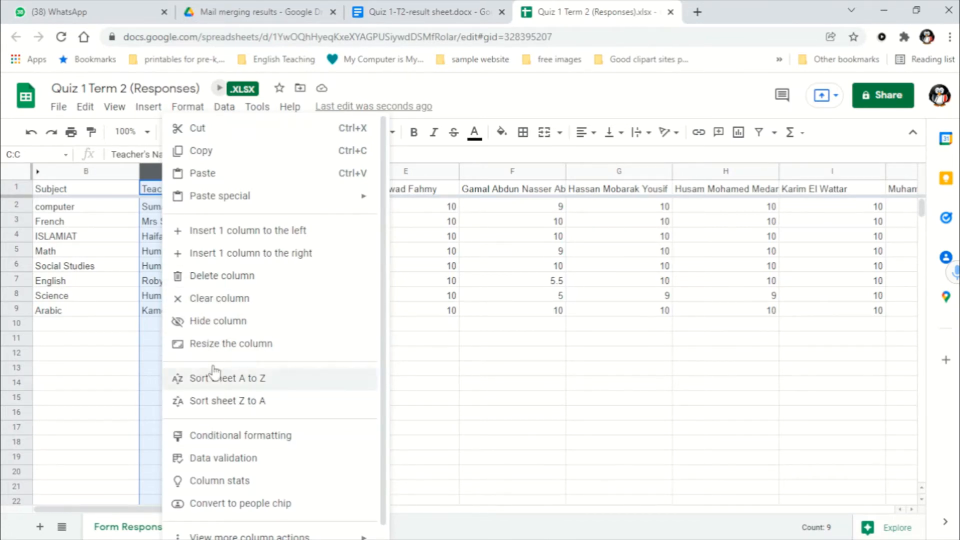
click(205, 321)
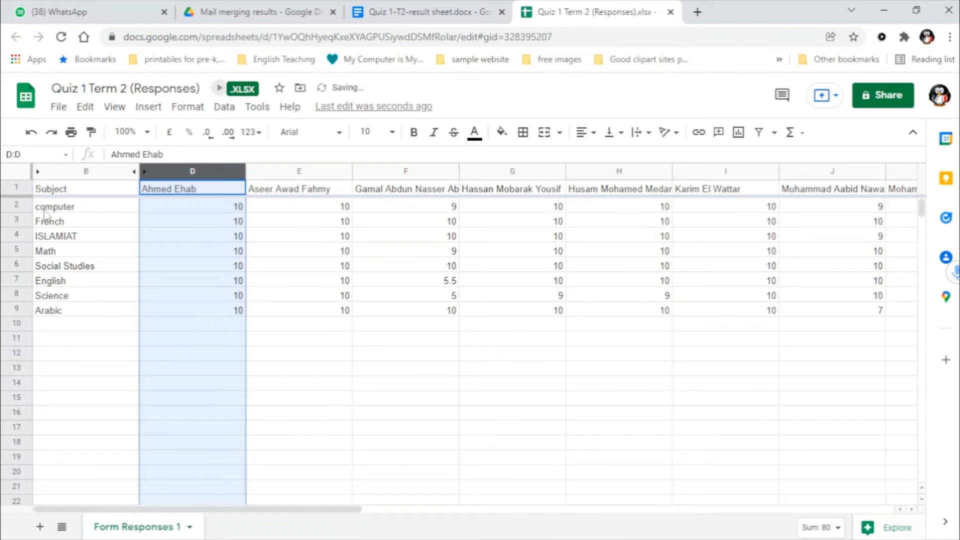
Step: Copy the range B1:S9, covering the subjects and all student marks, in the Form Responses 1 sheet
click(53, 192)
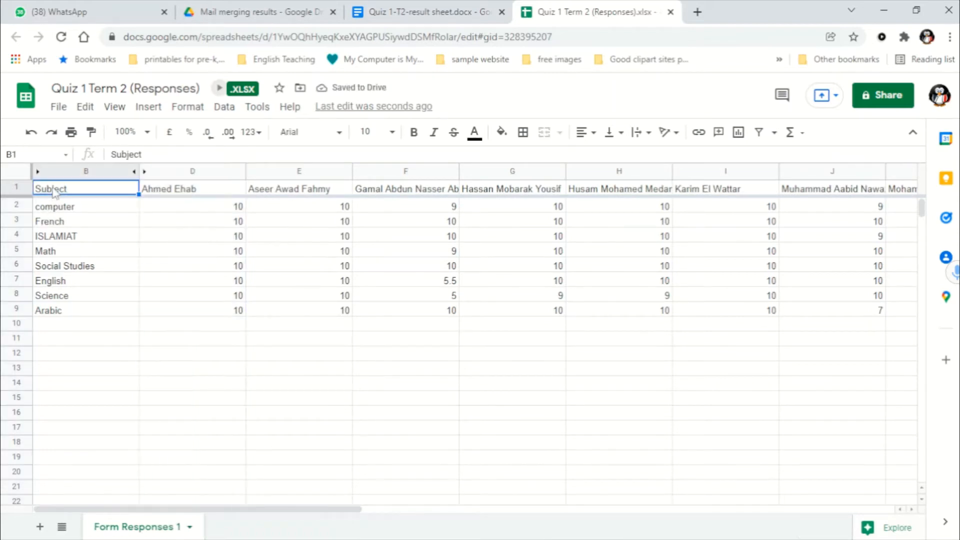
key(ctrl+shift+Right)
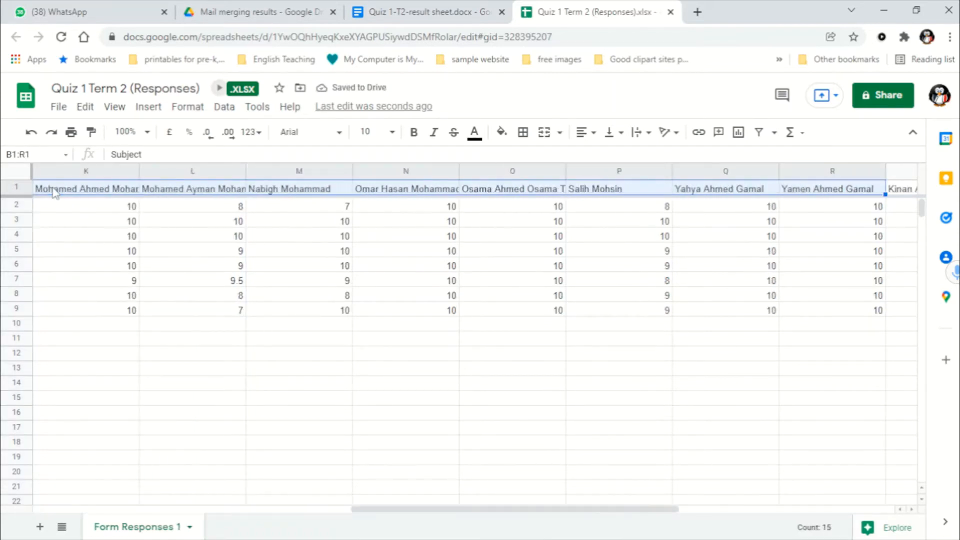
key(shift+Left)
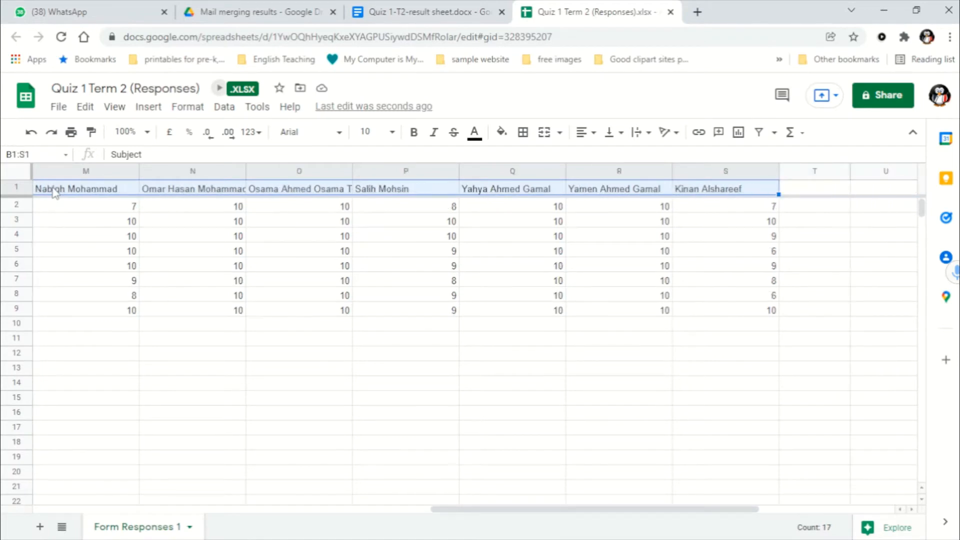
key(shift+Down)
key(shift+Down)
key(shift+Down)
key(shift+Down)
key(shift+Down)
key(shift+Down)
key(shift+Down)
key(shift+Down)
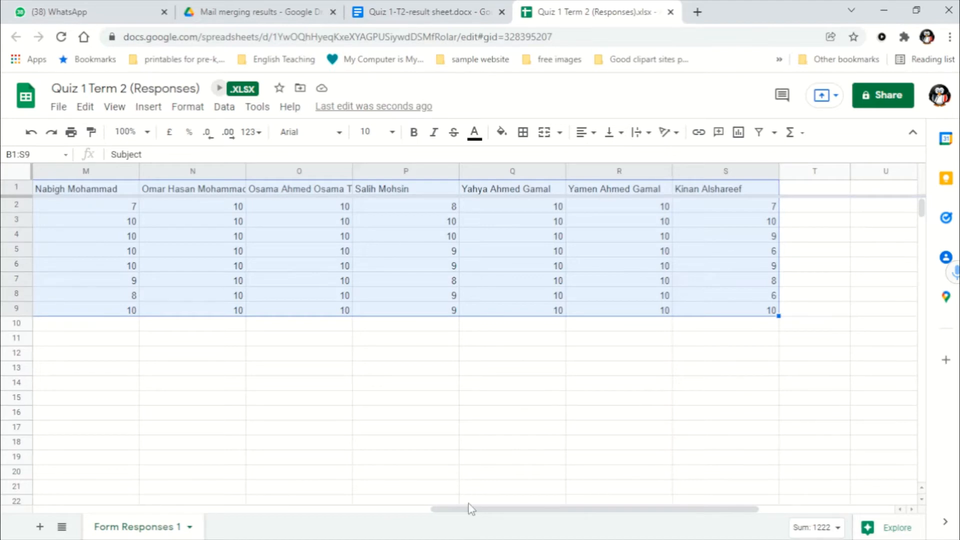
drag(470, 509, 95, 508)
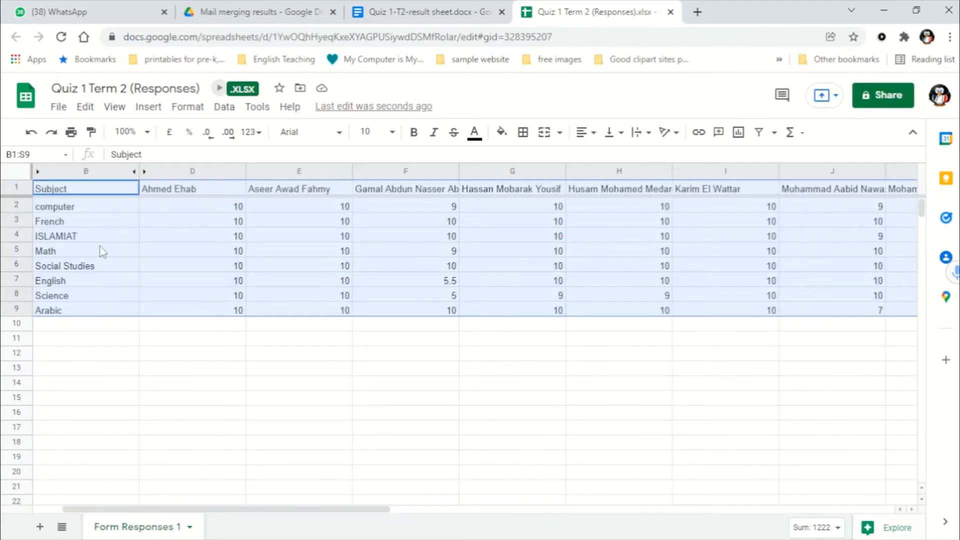
right_click(100, 223)
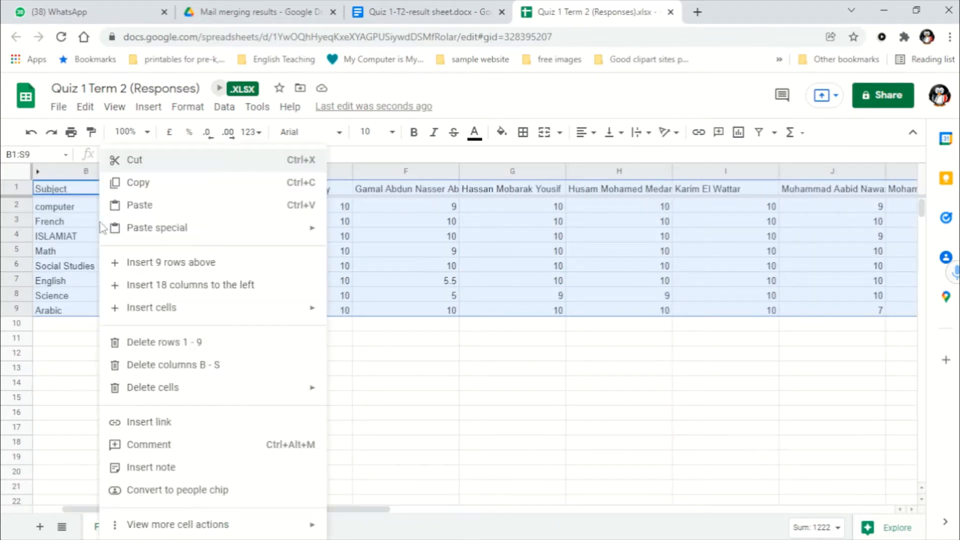
click(129, 190)
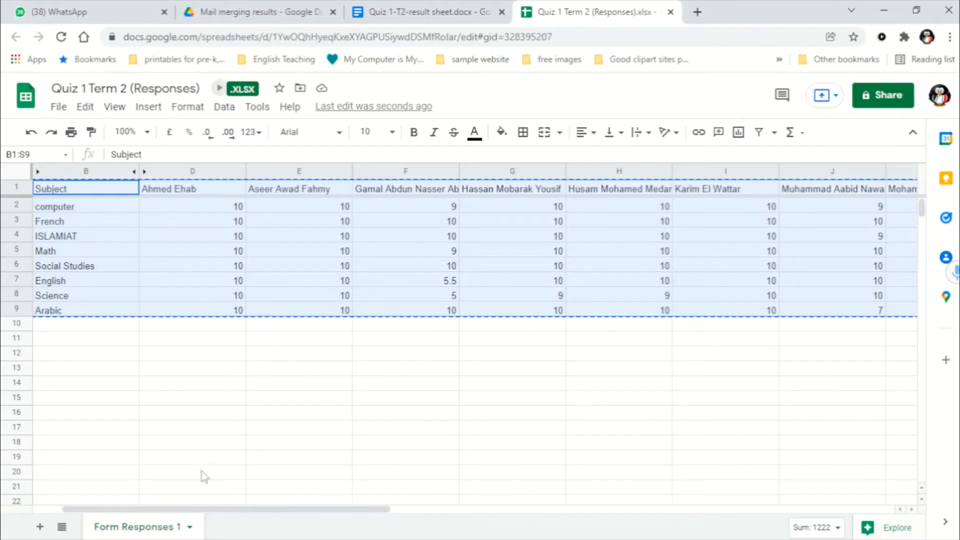
Step: Add a new sheet and paste the copied marks transposed, starting at cell A1
click(40, 527)
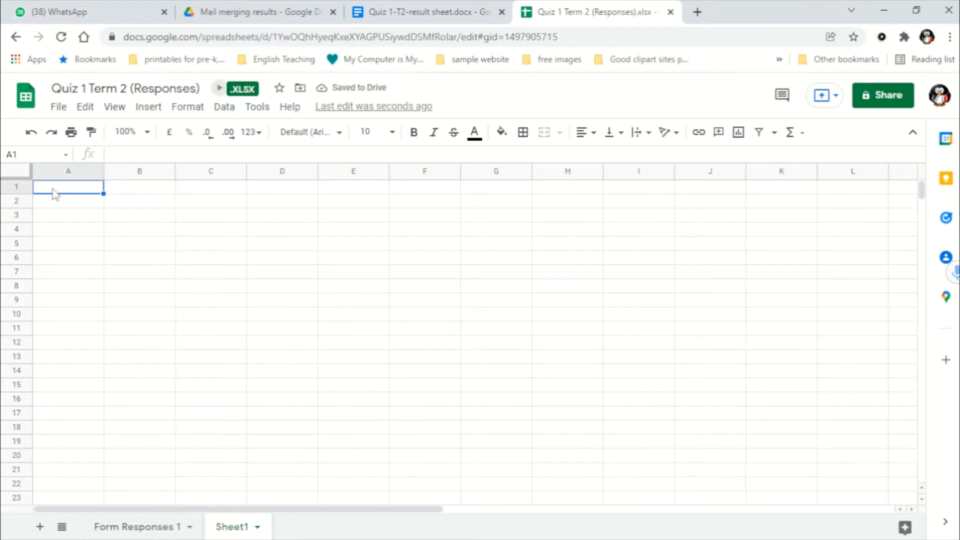
right_click(55, 193)
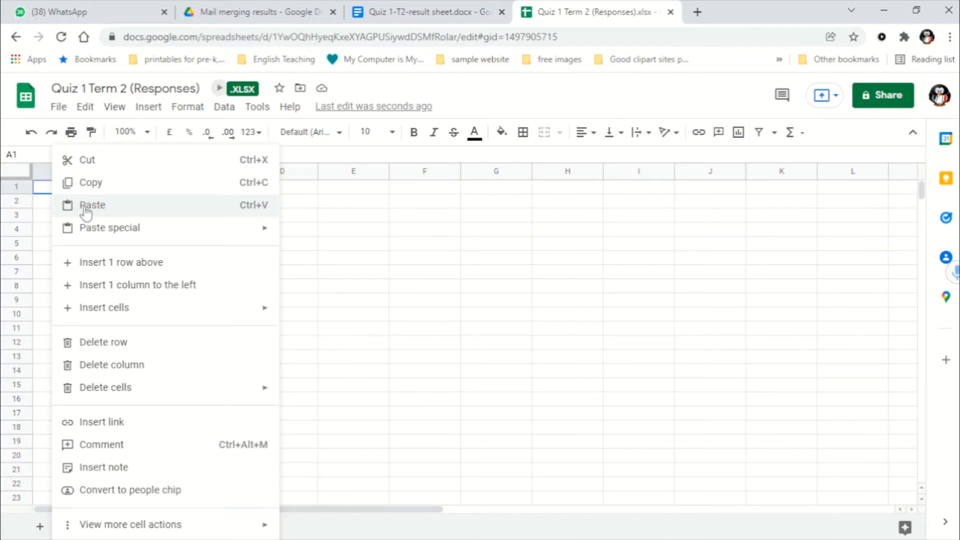
mouse_move(82, 227)
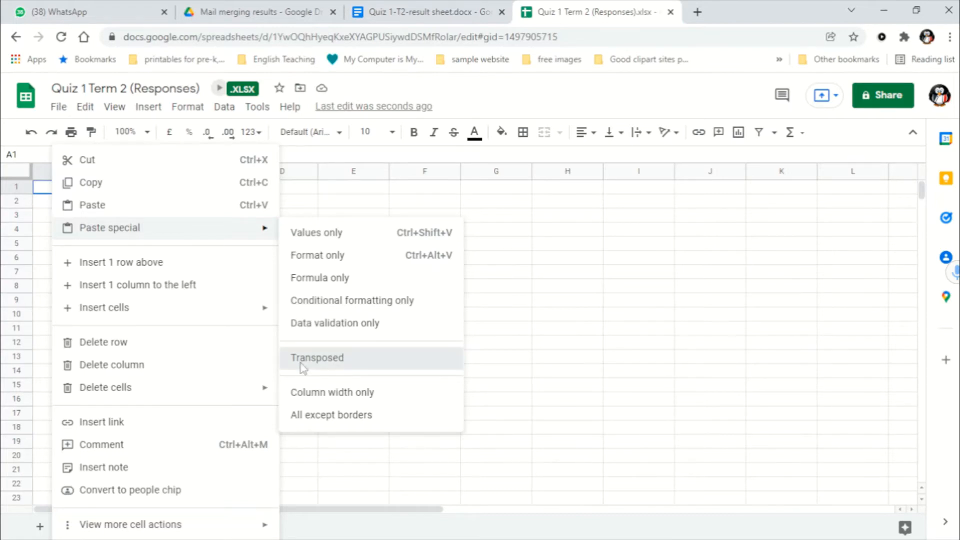
click(301, 368)
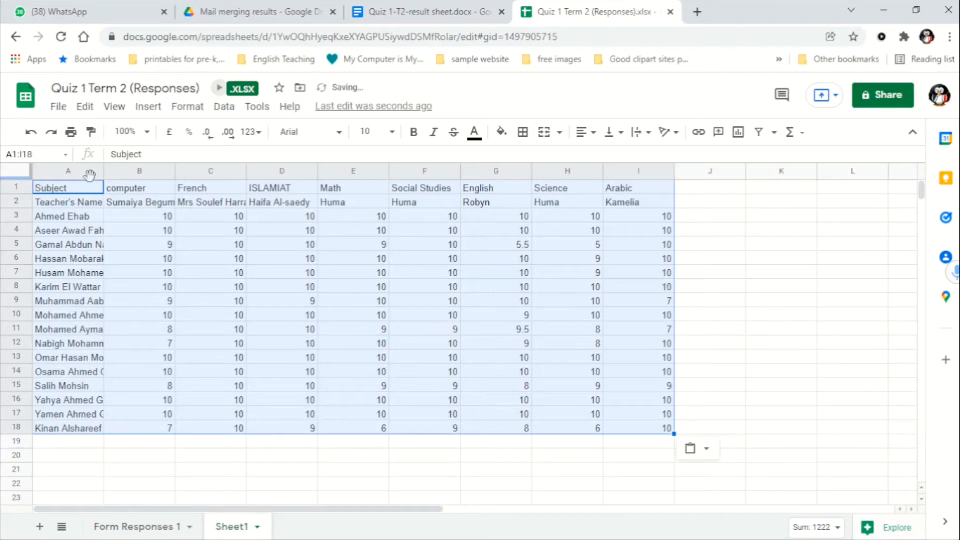
Step: Widen column A to fit the student names and delete the Teacher's Name row from the transposed table
drag(105, 175, 145, 174)
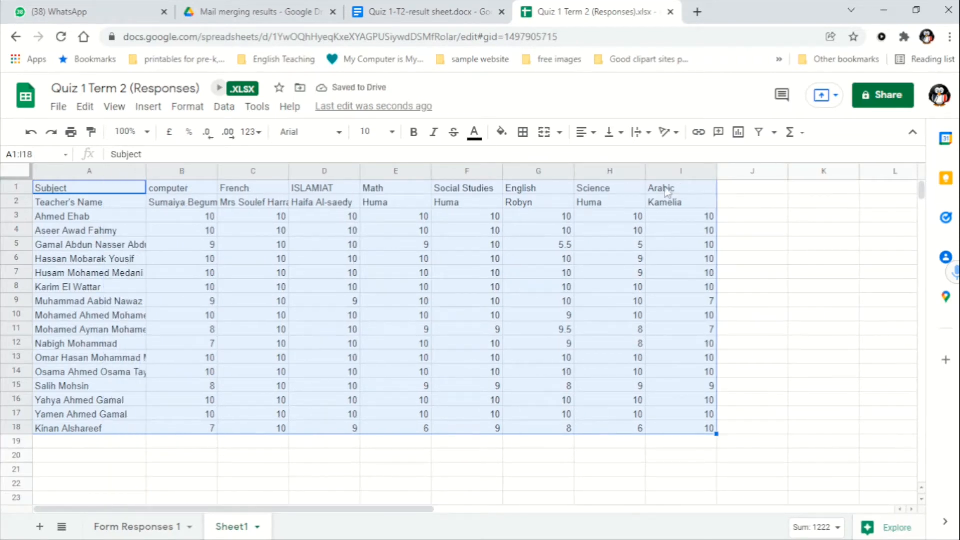
click(17, 202)
right_click(18, 203)
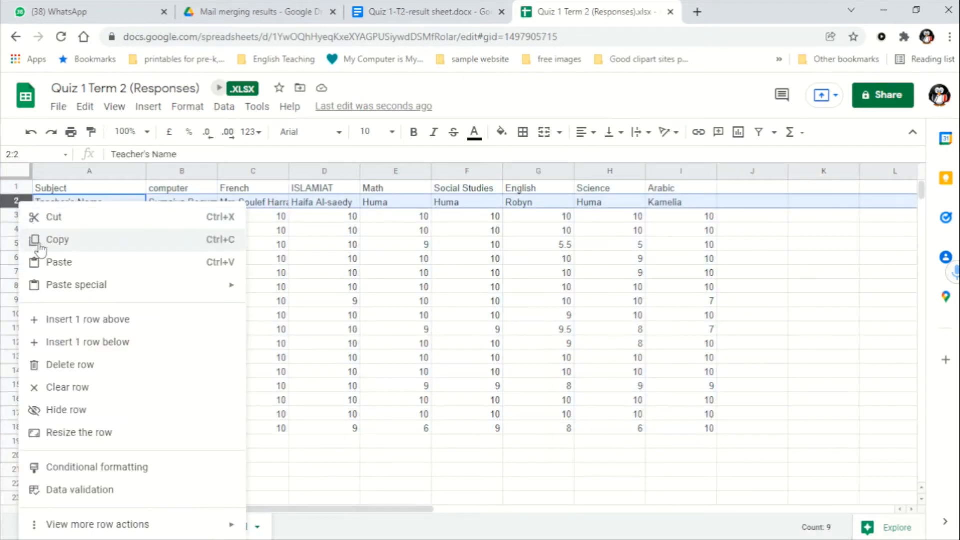
click(57, 369)
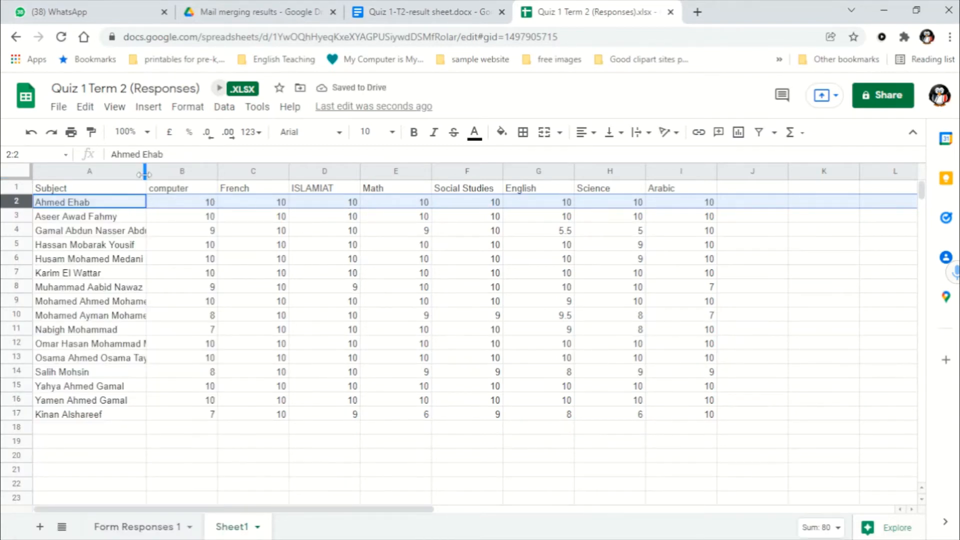
drag(146, 171, 164, 171)
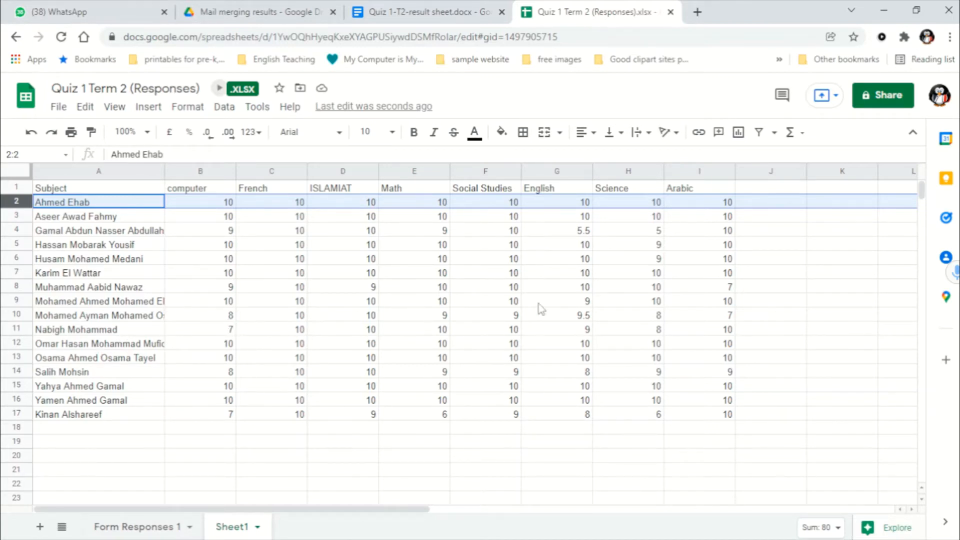
Step: Compare the English marks in the Form Responses 1 sheet with the English column of the transposed table in Sheet1
click(583, 317)
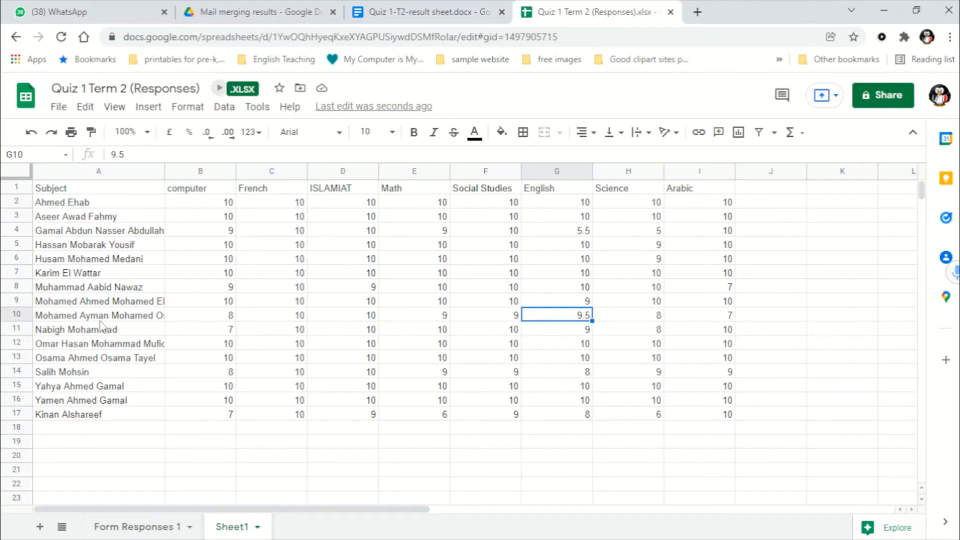
click(142, 529)
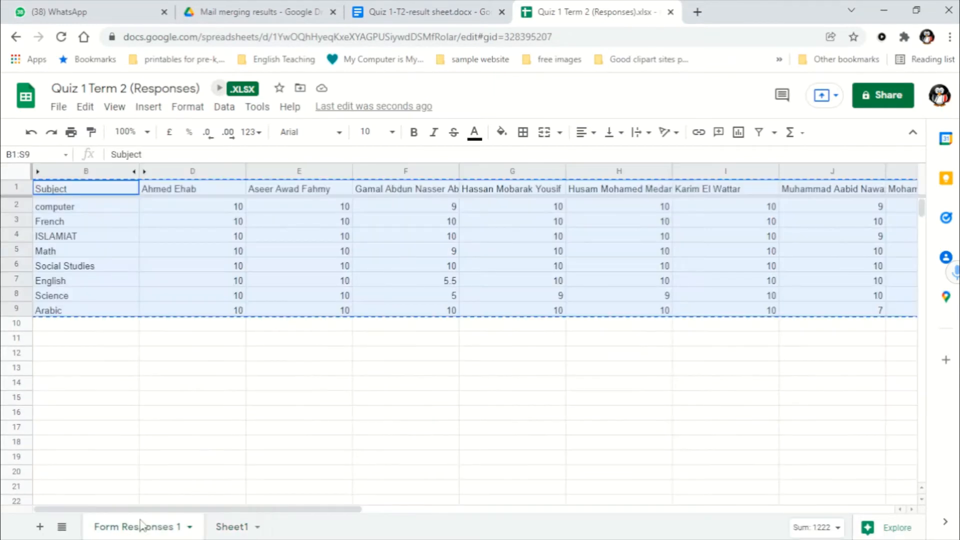
click(163, 283)
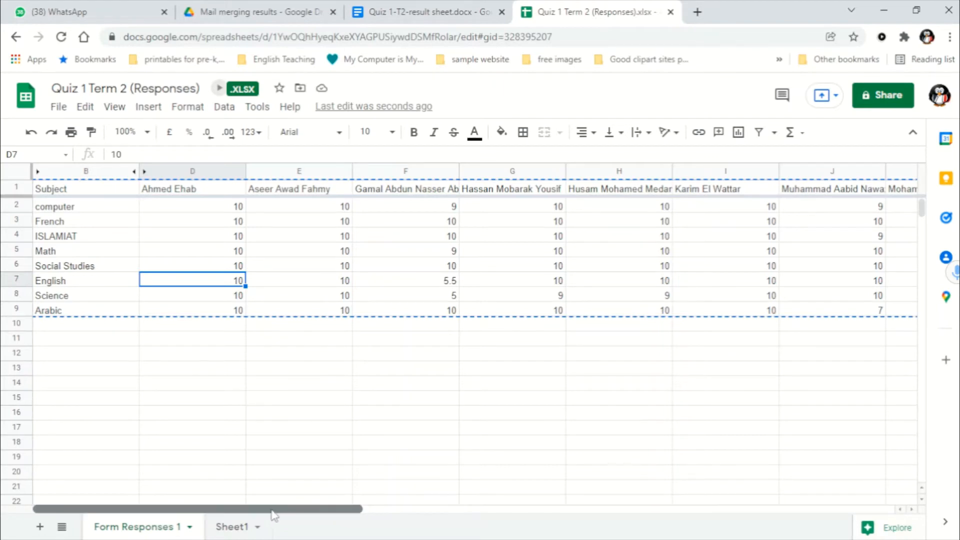
click(55, 283)
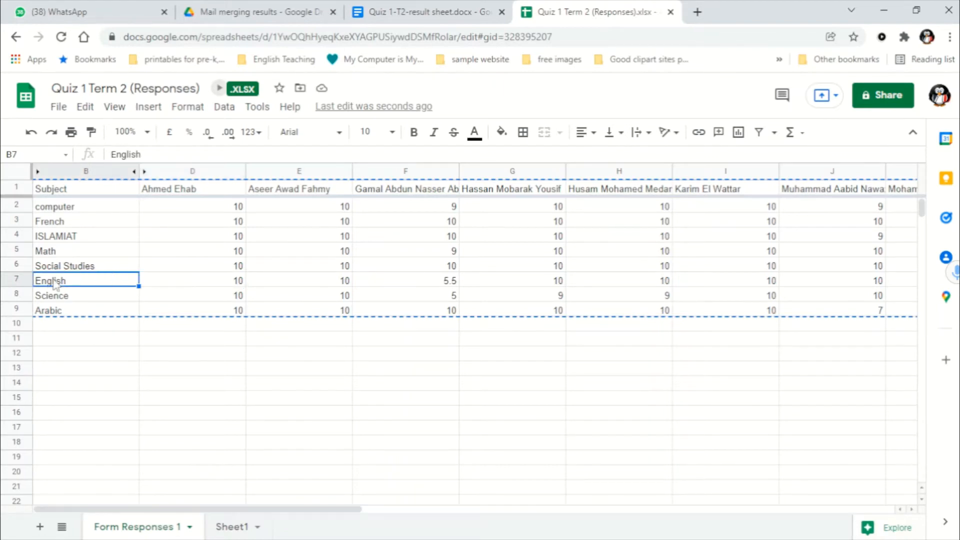
key(Right)
key(Right)
key(Right)
key(Right)
key(Right)
key(Right)
key(Right)
key(Right)
key(Right)
key(Right)
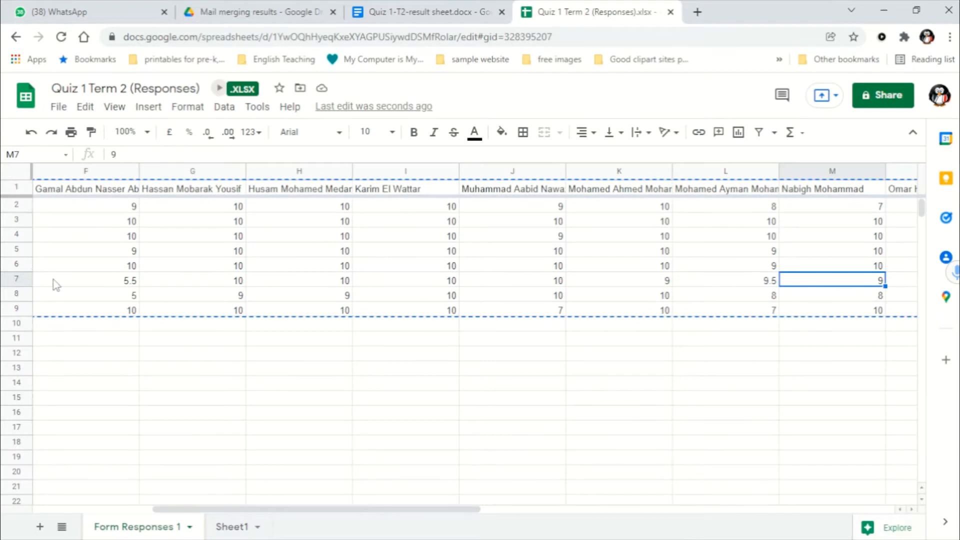
key(Left)
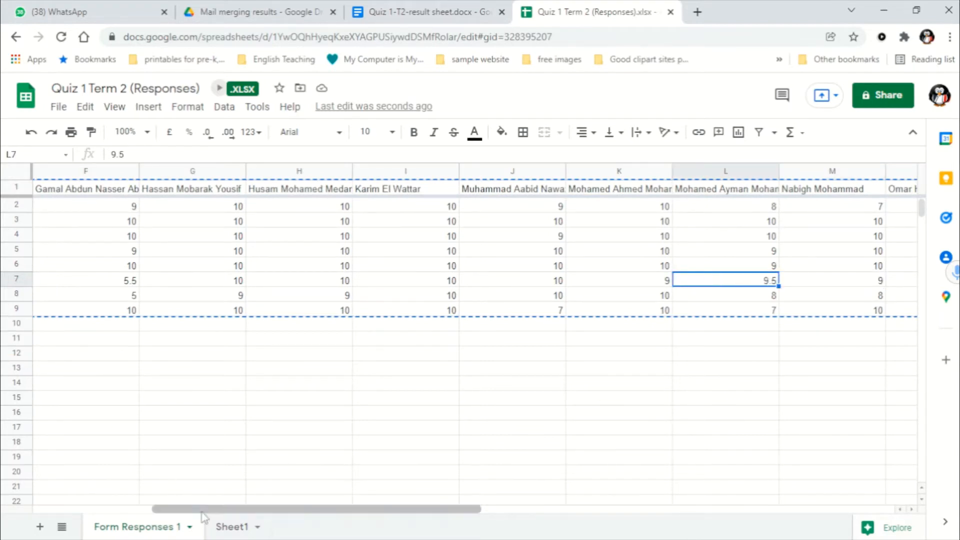
click(249, 526)
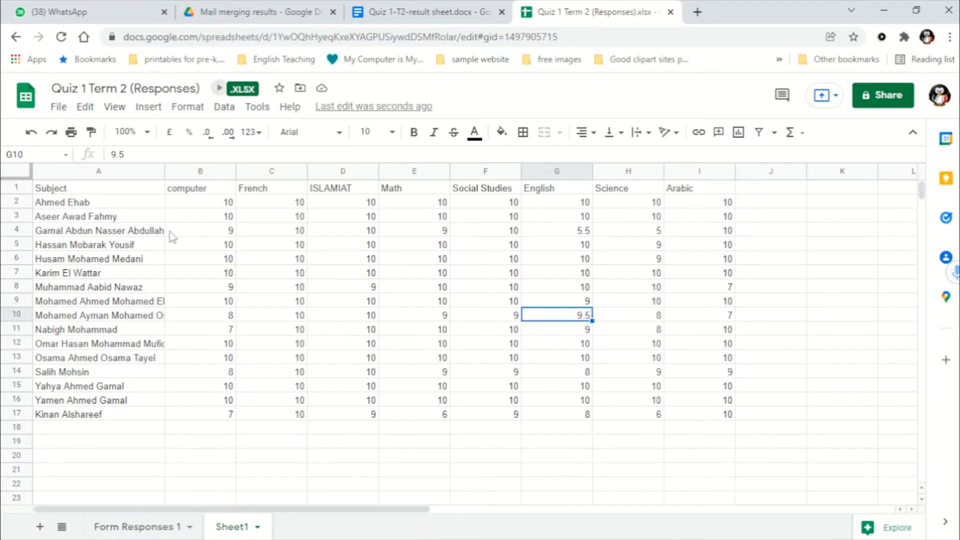
Step: In the Quiz 1-T2-result sheet document in Google Docs, enter the class teacher's name after Class Teacher and underline it
click(394, 13)
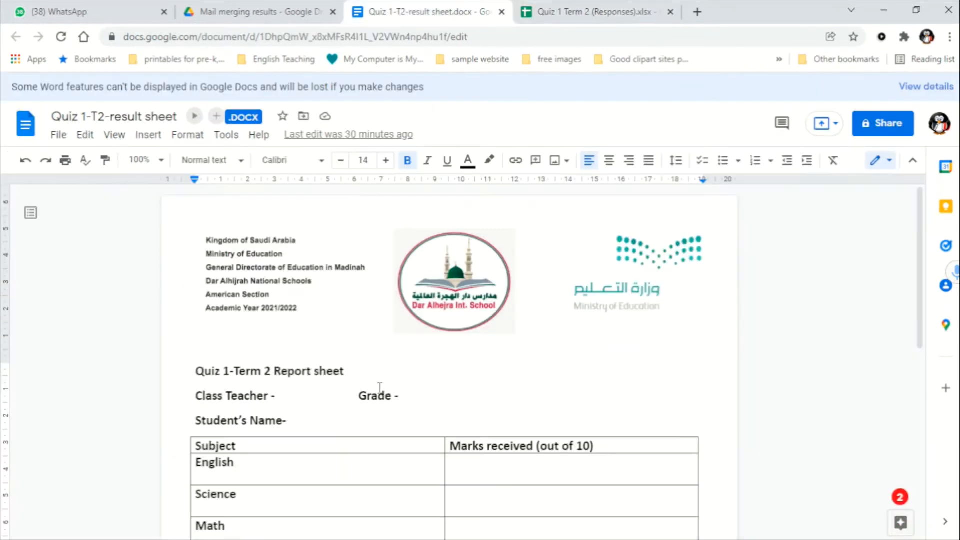
scroll(380, 389, down, 2)
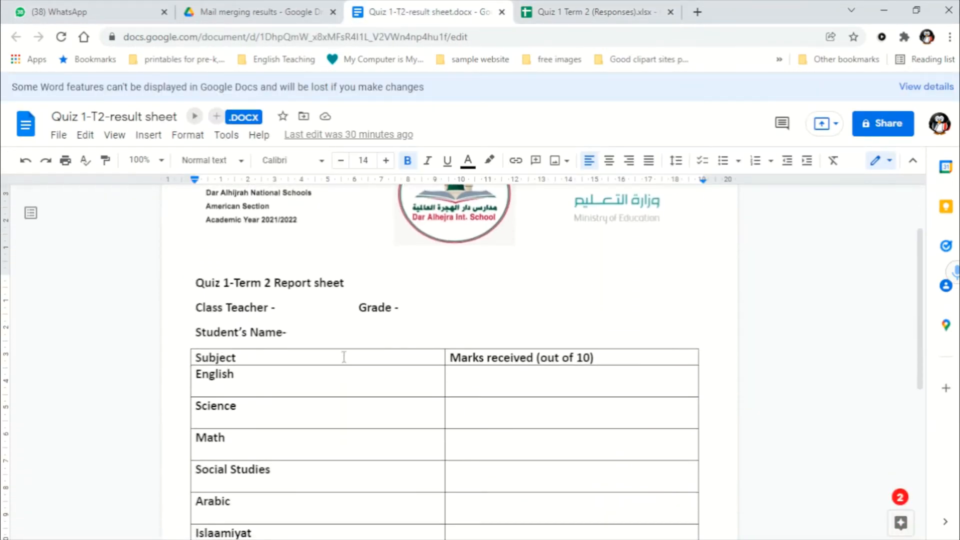
click(279, 307)
text(Ms. Huma)
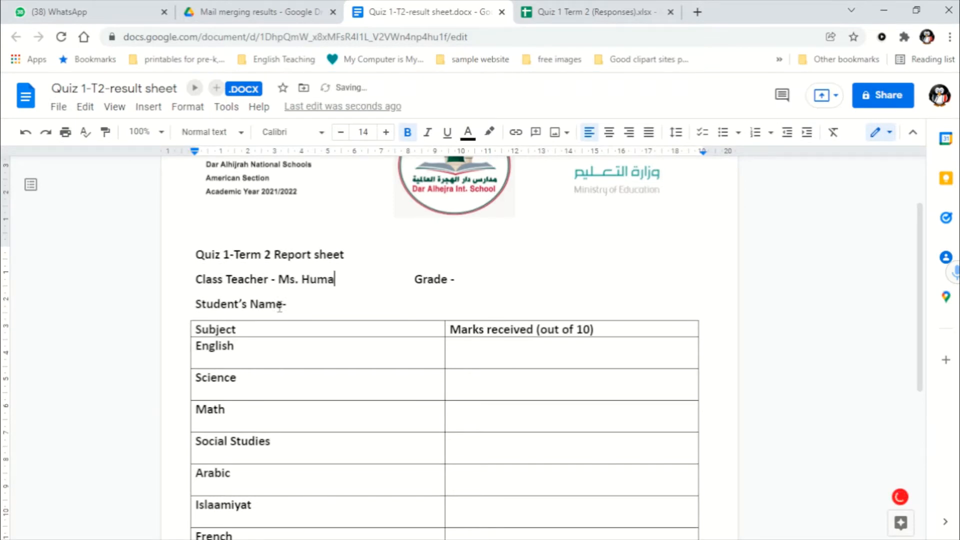
key(shift+Left)
key(shift+Left)
key(shift+Left)
key(shift+Left)
key(shift+Left)
key(shift+Left)
key(shift+Left)
key(shift+Left)
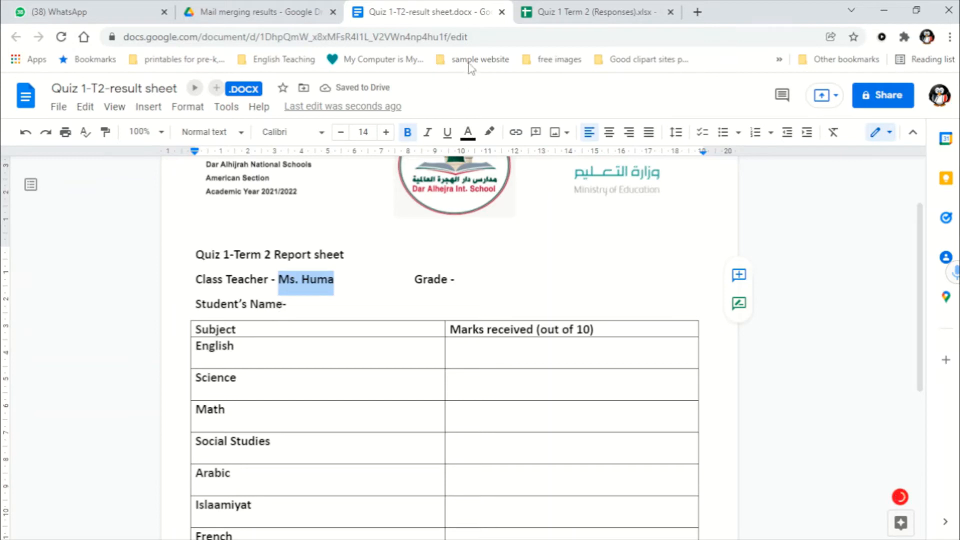
click(447, 132)
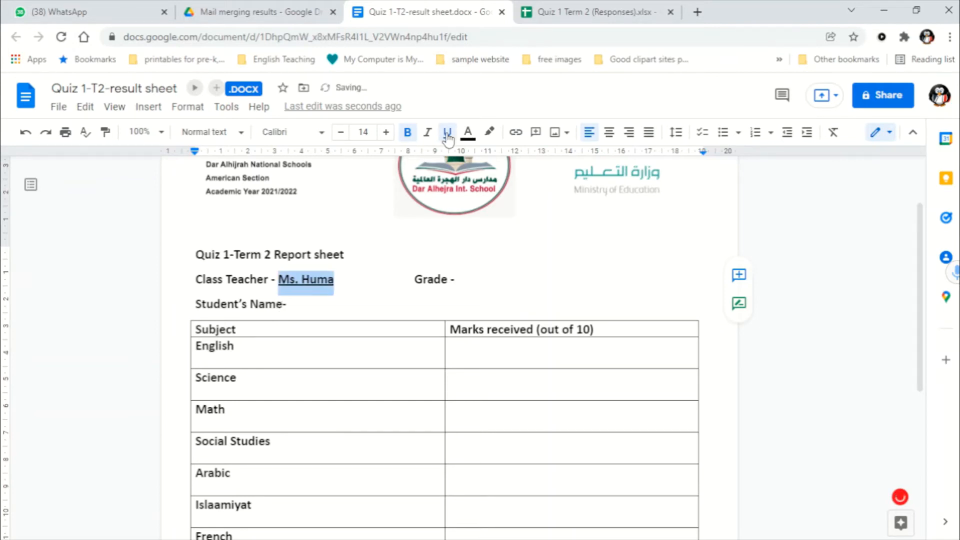
Step: Replace the dash after Grade with 2A and underline the grade
click(464, 279)
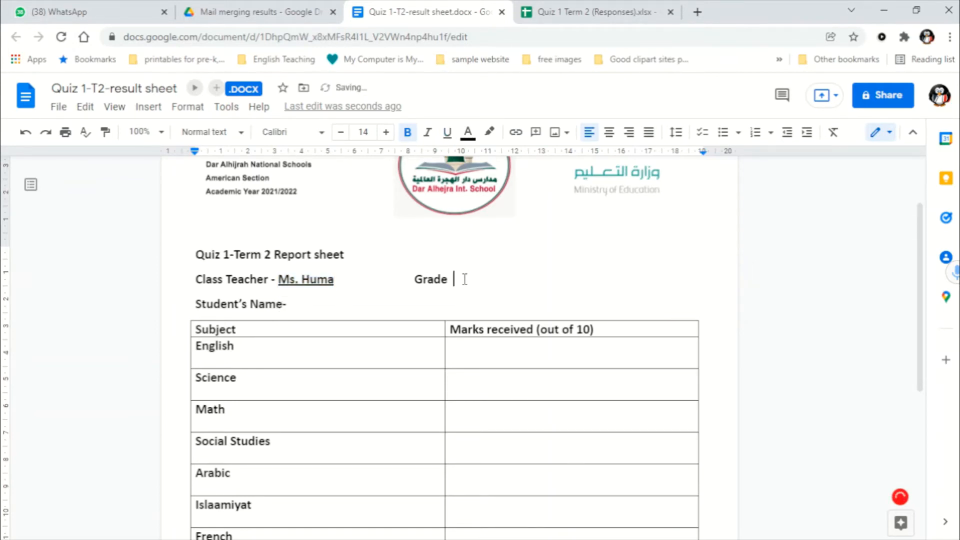
text(2A)
double_click(464, 280)
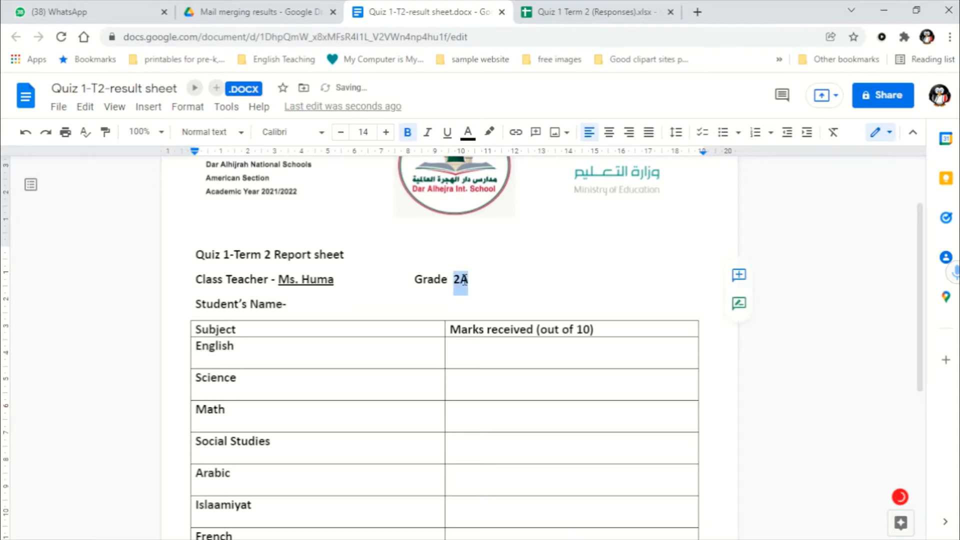
key(ctrl+u)
scroll(419, 168, up, 1)
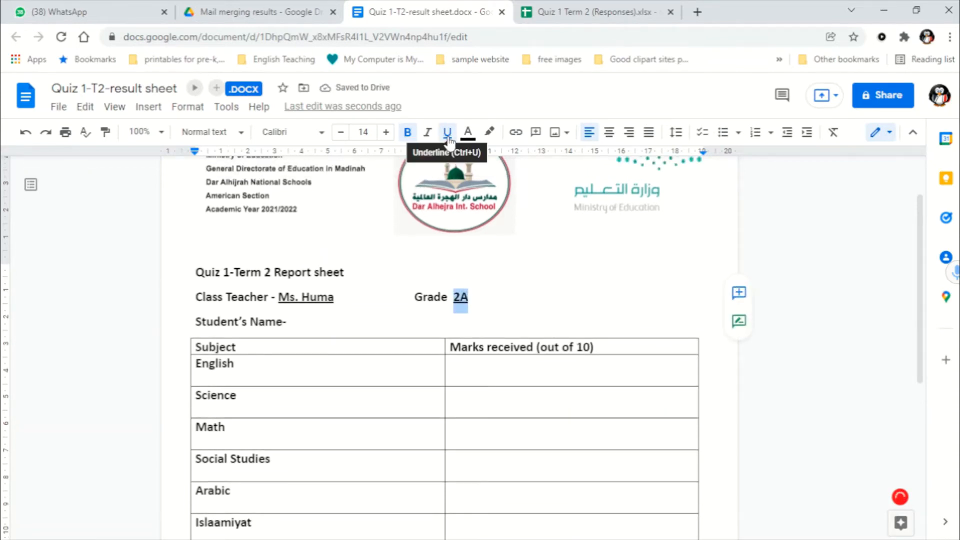
click(469, 296)
Step: Switch to the Quiz 1 Term 2 (Responses) spreadsheet in Google Sheets and change the header in cell A1 of Sheet1 to Names
click(295, 320)
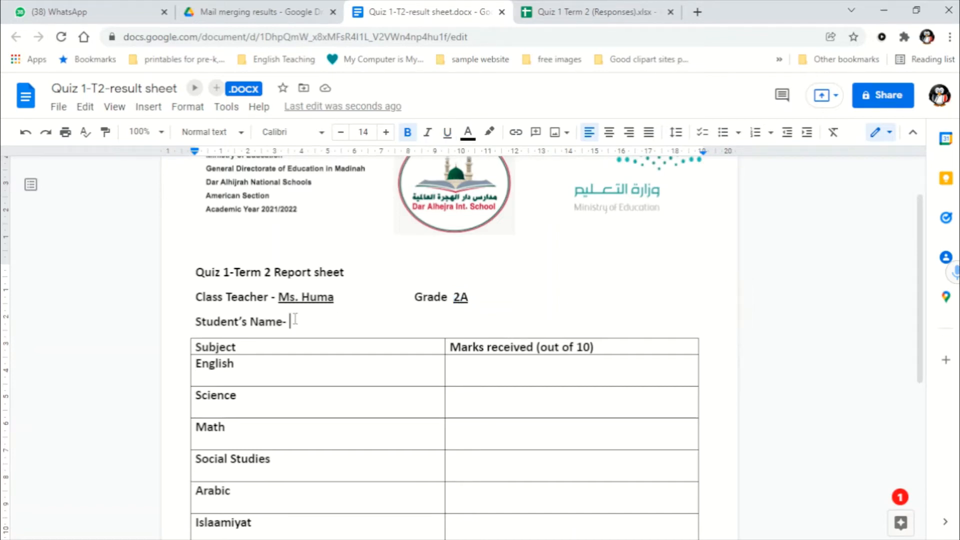
scroll(295, 319, down, 1)
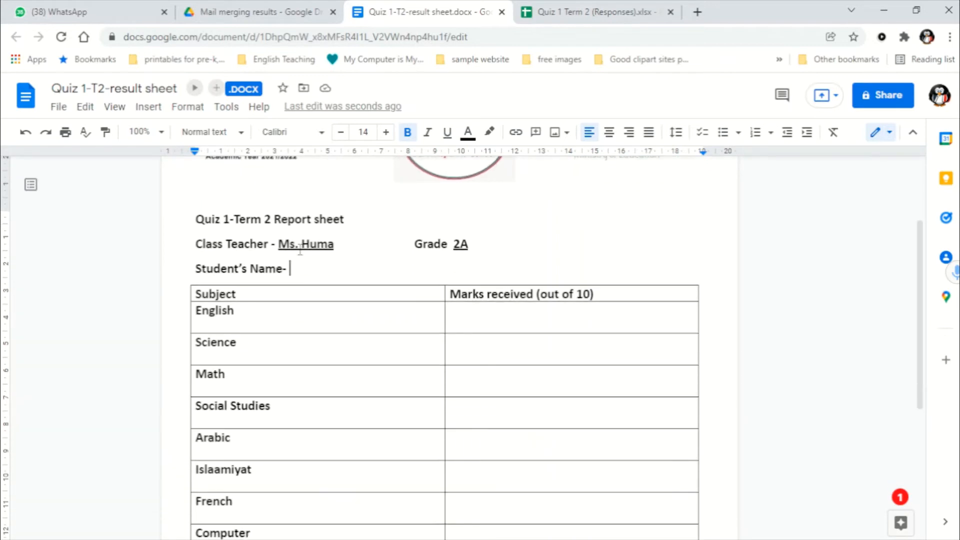
click(550, 21)
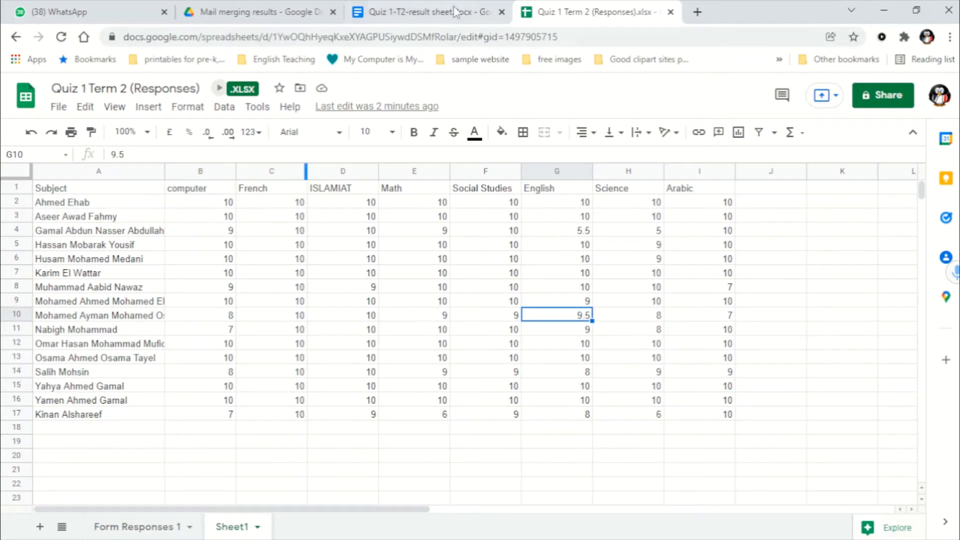
key(ctrl+shift+Tab)
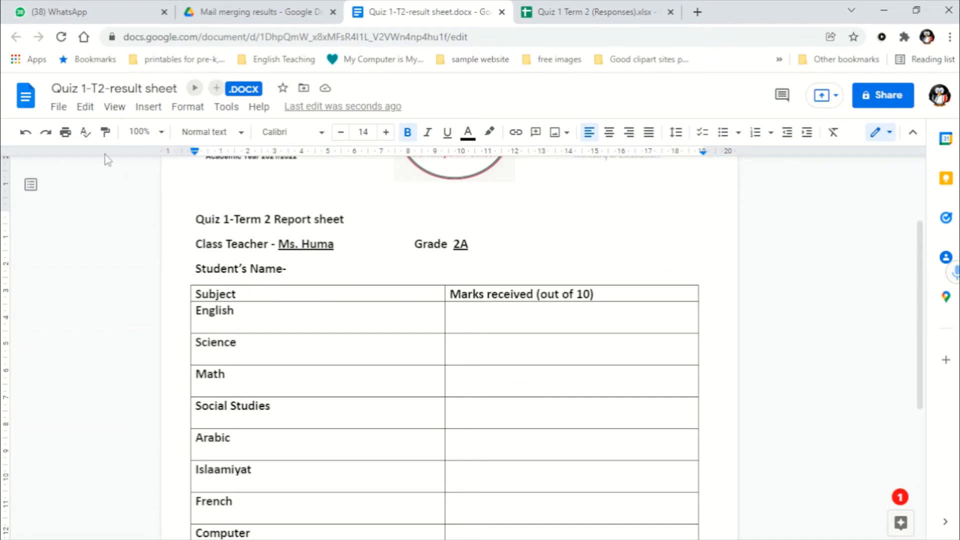
click(564, 18)
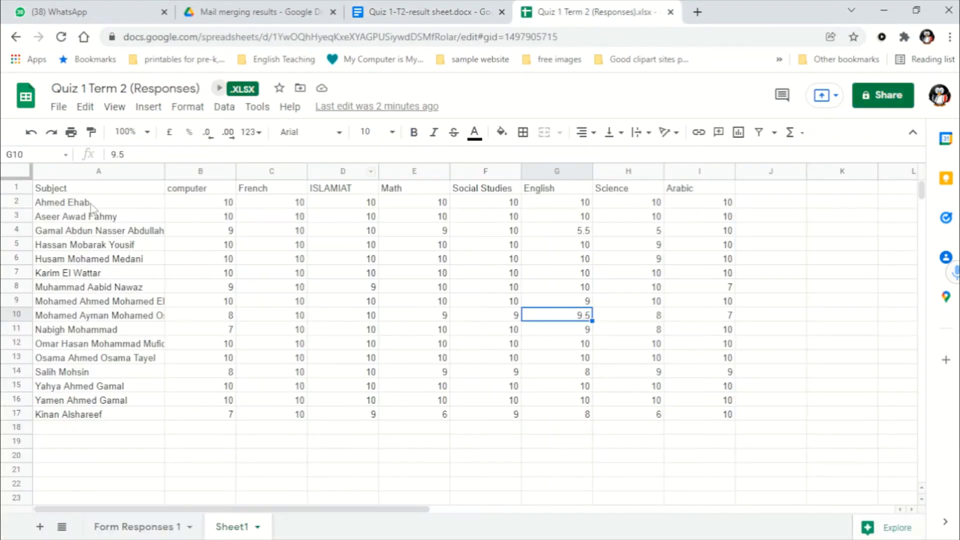
click(44, 192)
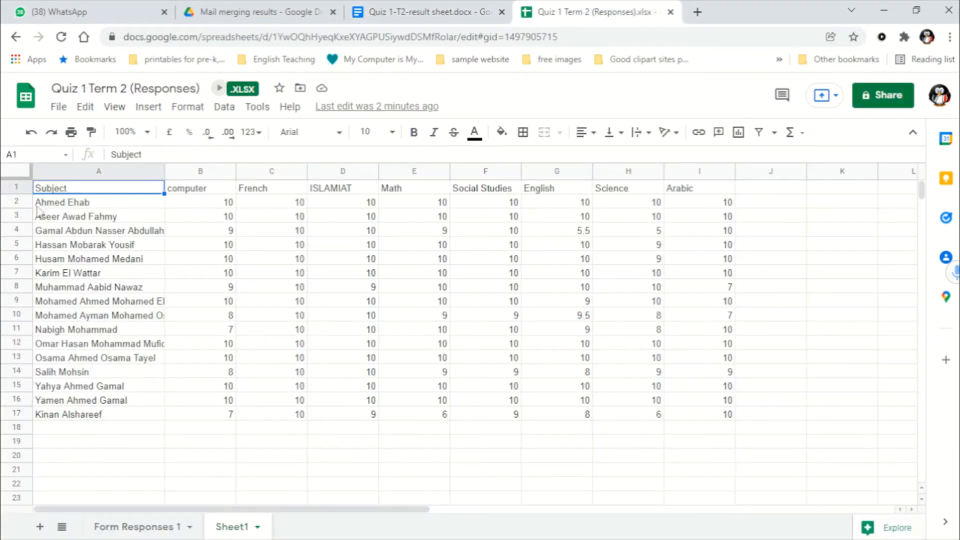
text(Names)
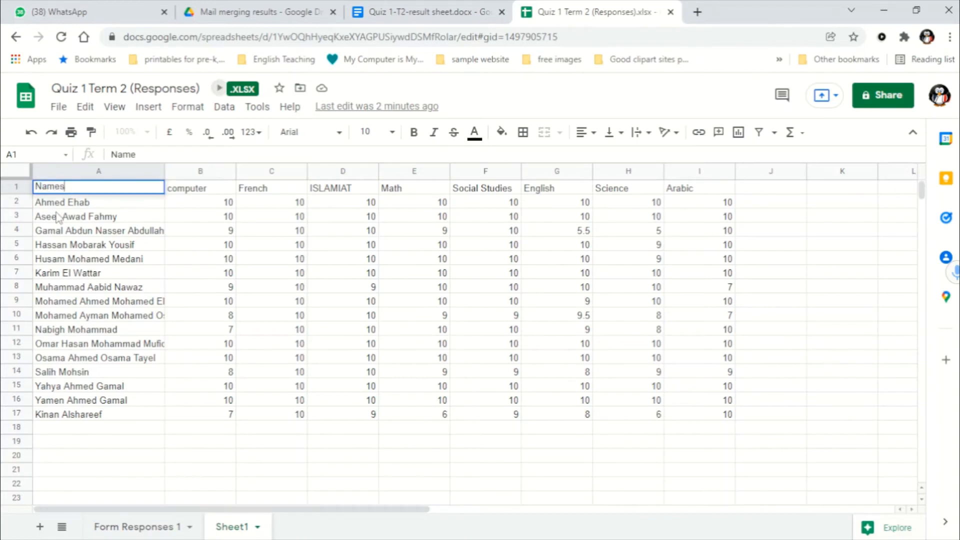
key(Return)
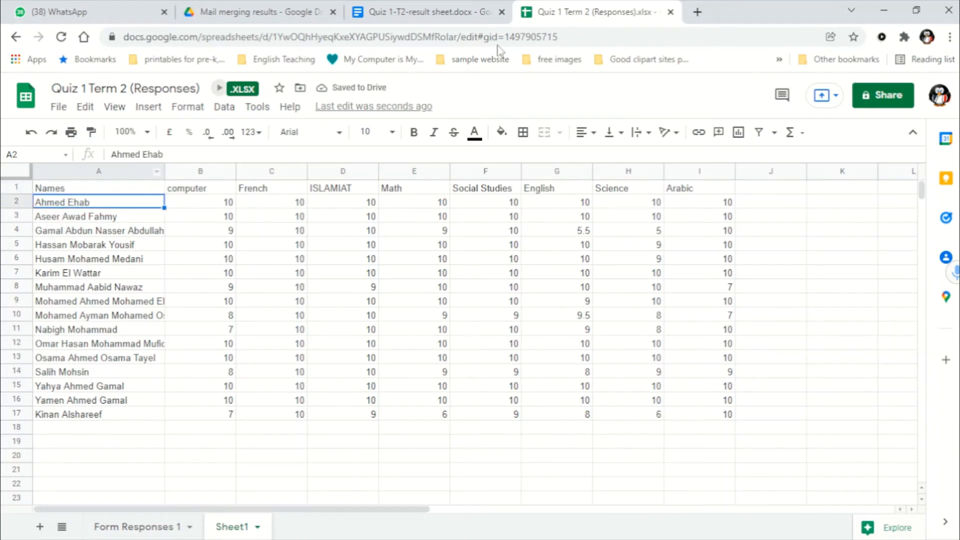
Step: Compare the column headers in Sheet1 with the Student's Name line and the subject rows in the result sheet document
click(430, 12)
click(300, 274)
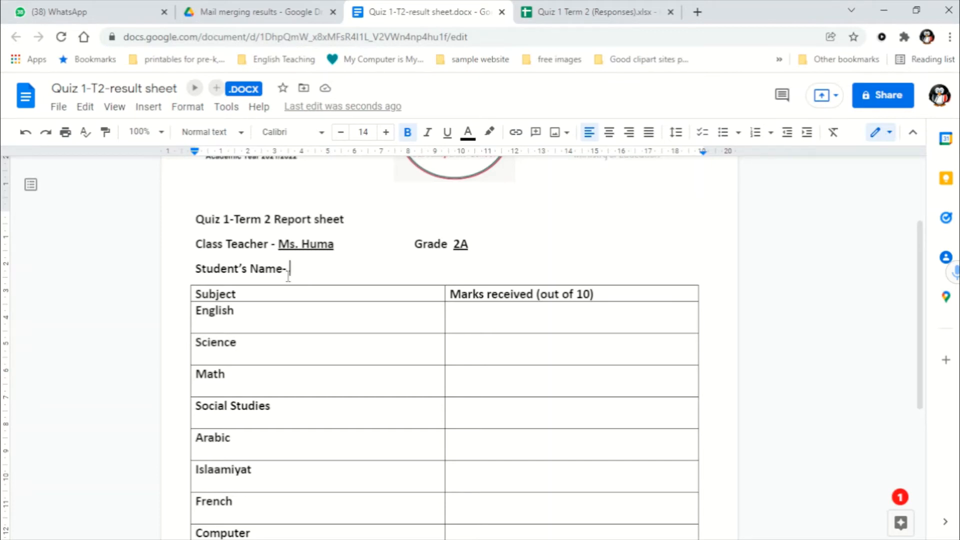
click(566, 5)
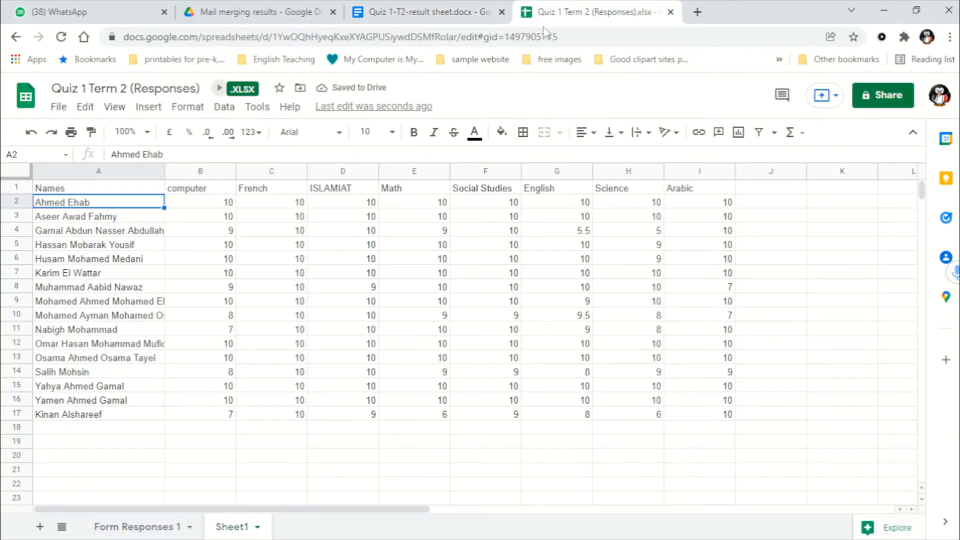
click(100, 192)
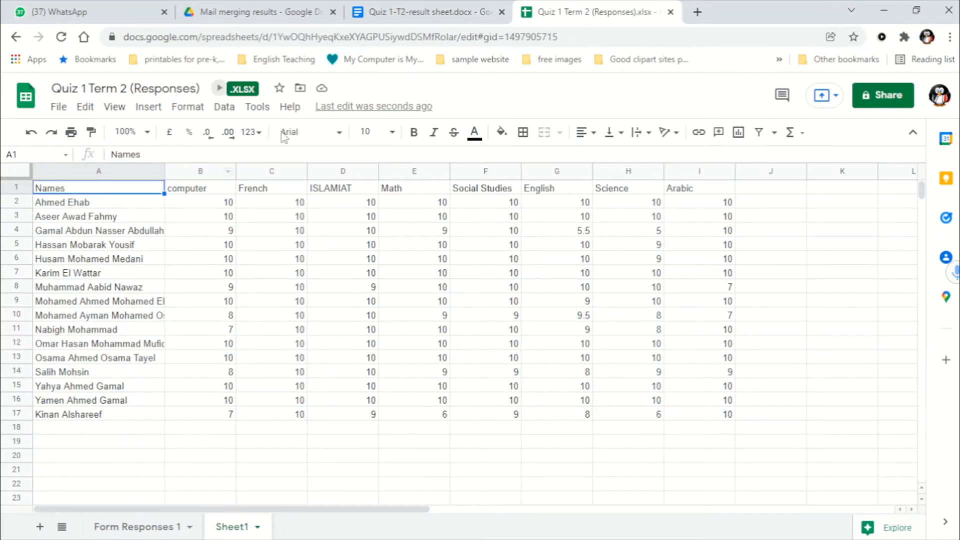
click(445, 12)
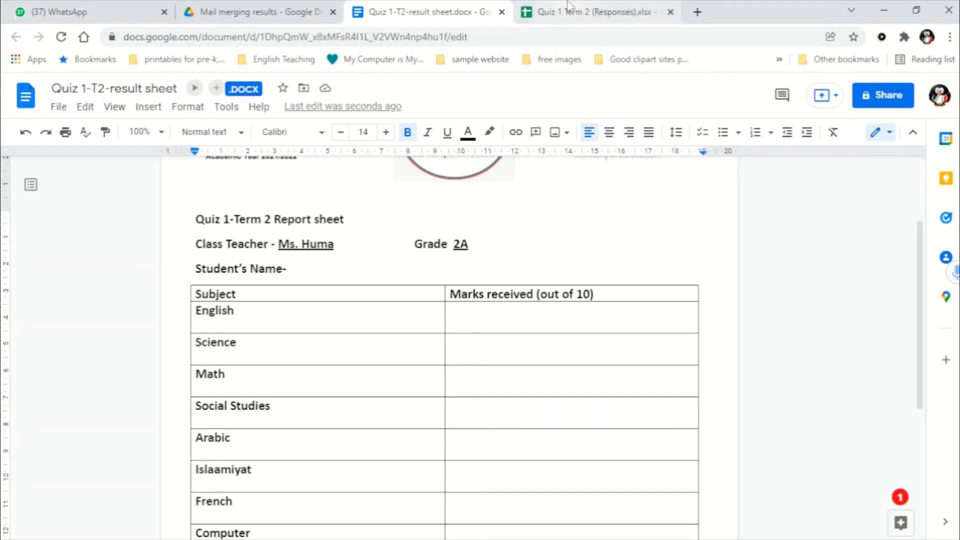
click(540, 14)
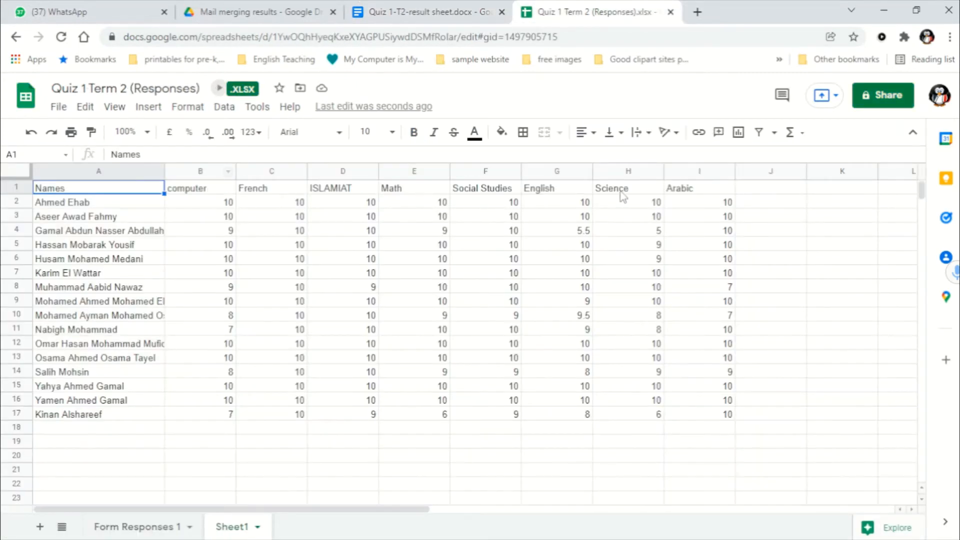
click(425, 14)
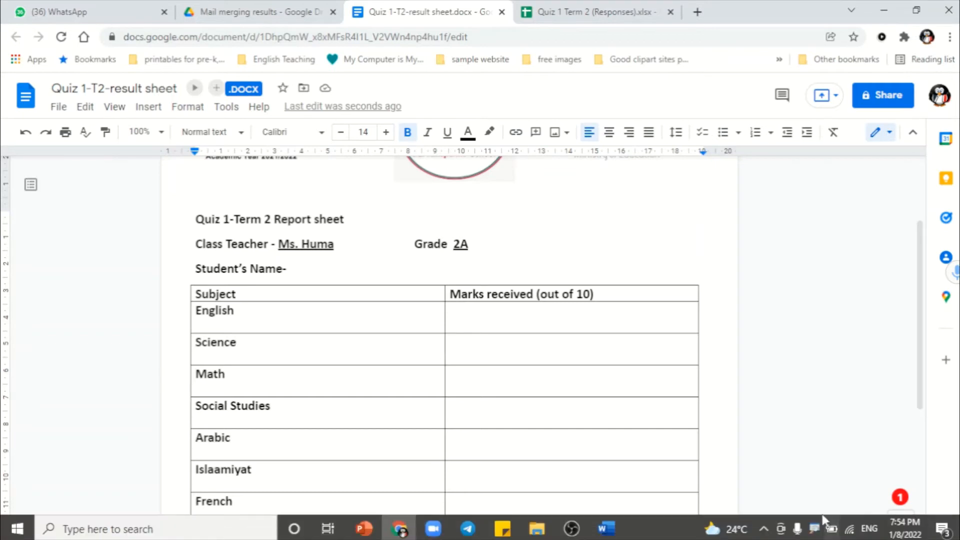
Step: Switch the input language to Arabic (Saudi Arabia) and add the merge field brackets <<>> after Student's Name in the result sheet document
click(869, 529)
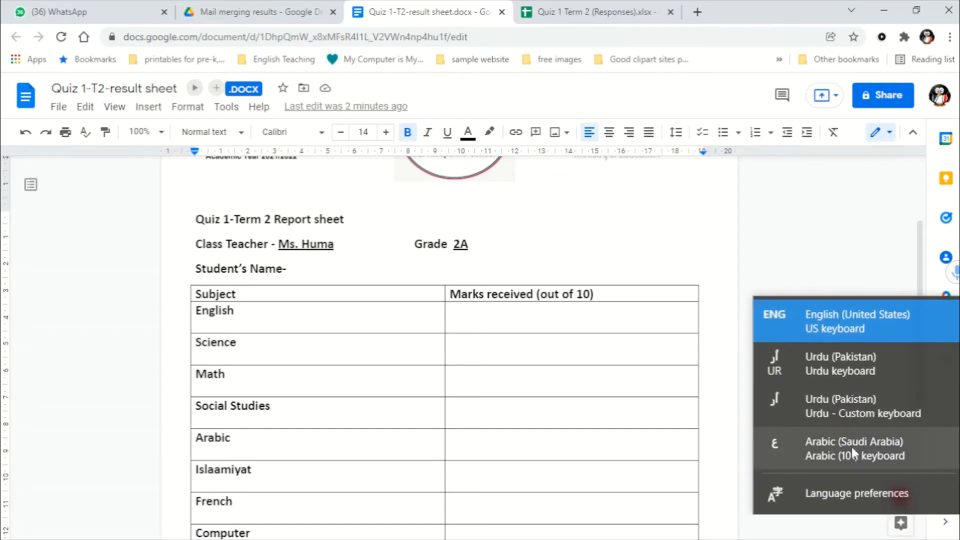
click(882, 473)
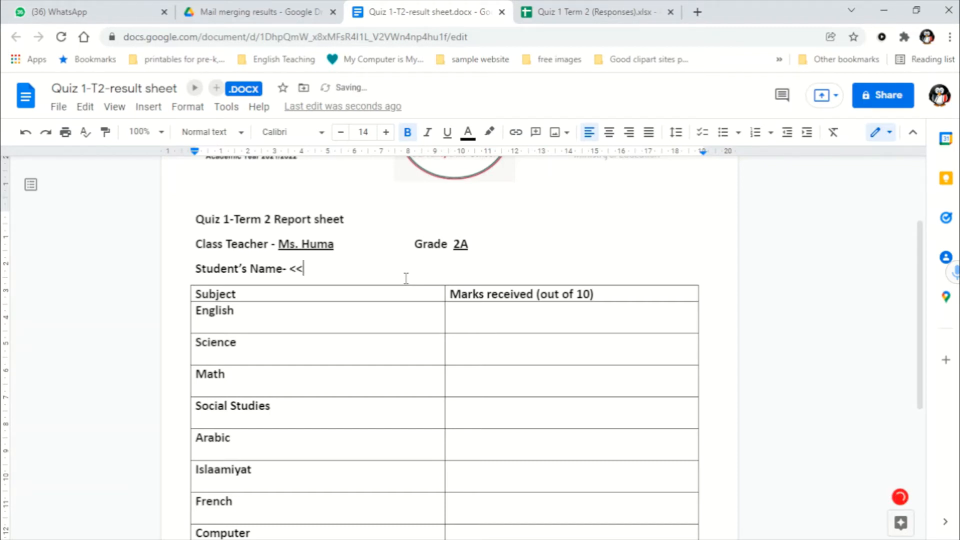
text(<<<<)
text(>>)
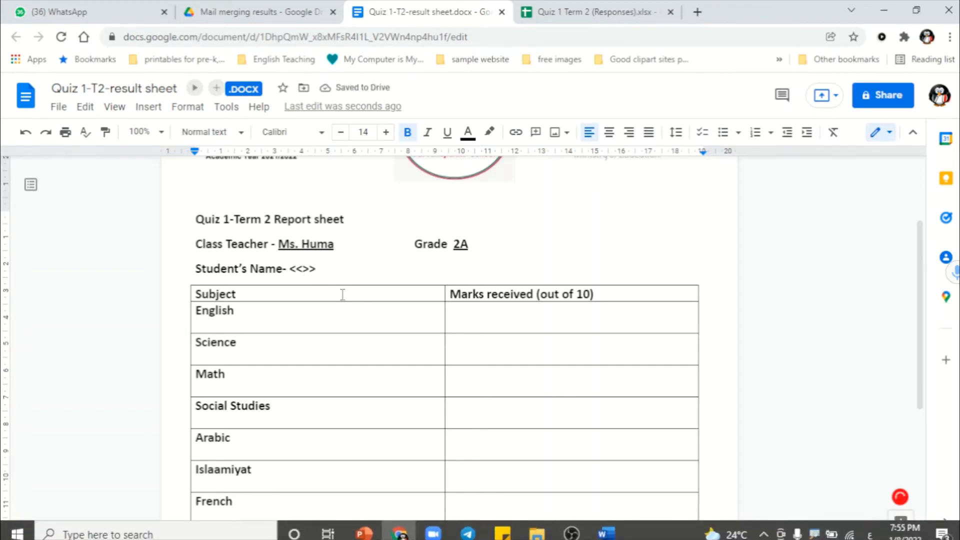
Step: Switch the input language from Arabic back to English
drag(317, 268, 294, 265)
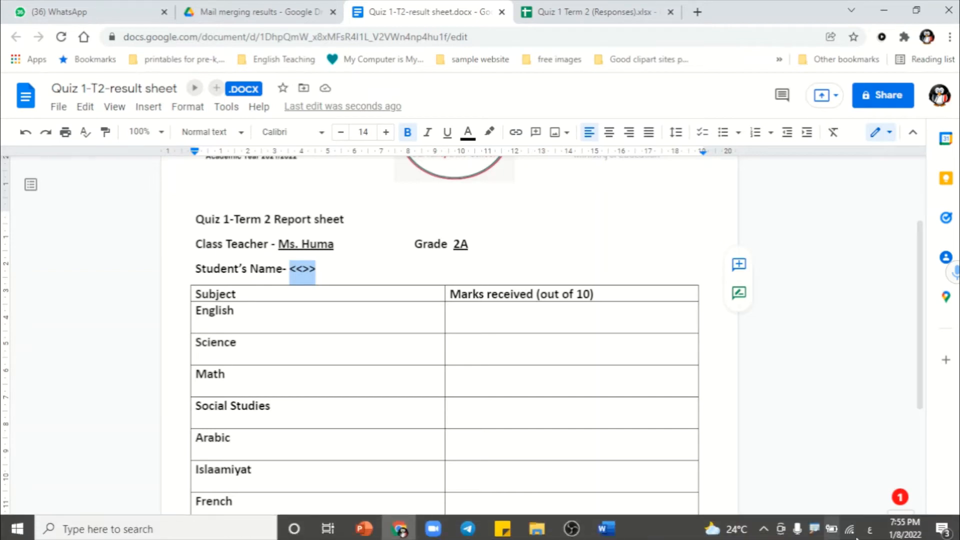
click(870, 529)
click(841, 332)
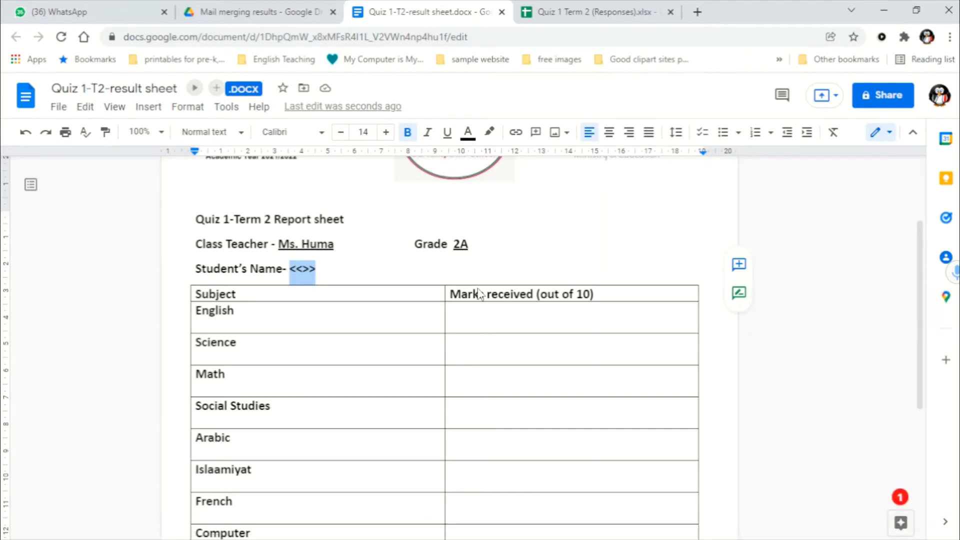
Step: Complete the merge field after Student's Name as <<studentsname>> and underline the whole field
click(304, 275)
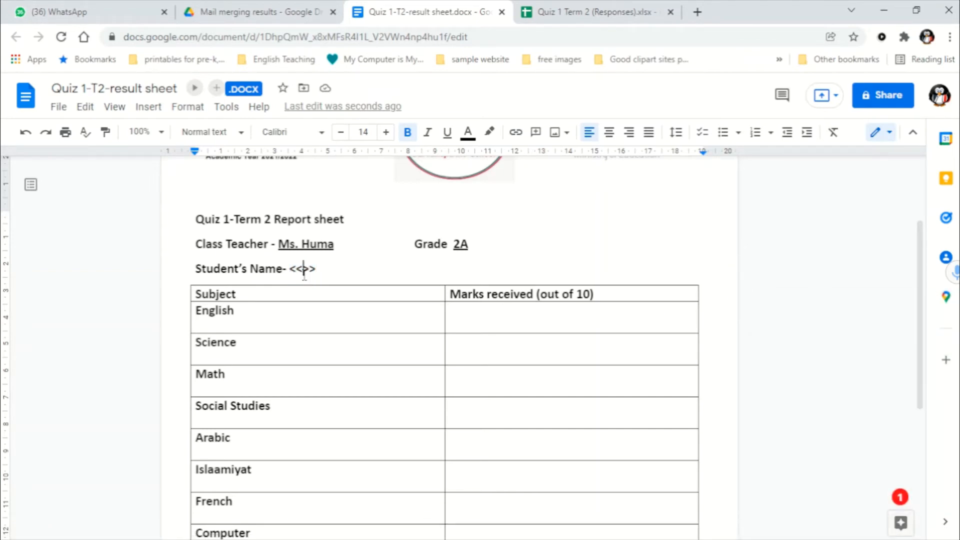
text(na)
key(BackSpace)
key(BackSpace)
text(studne)
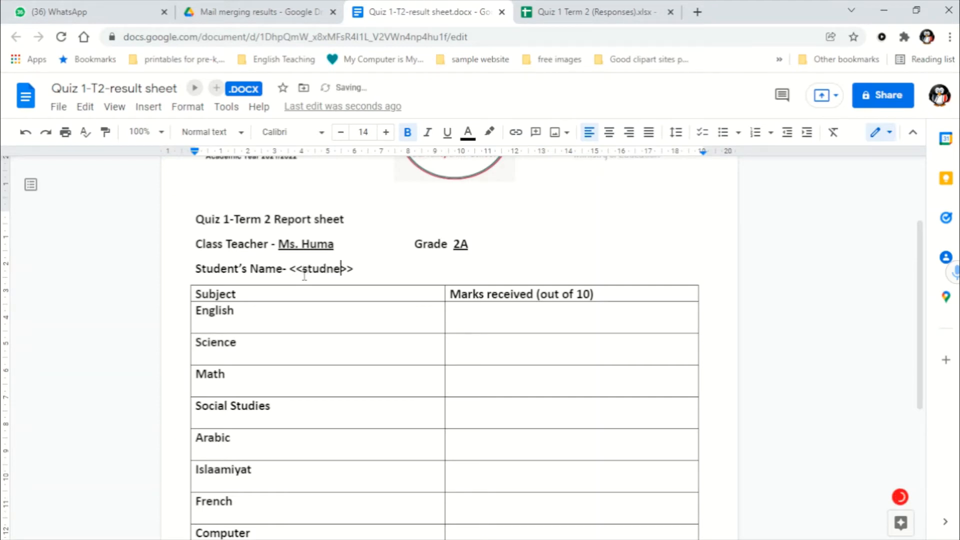
key(BackSpace)
text(et)
key(BackSpace)
key(BackSpace)
key(BackSpace)
text(ents)
key(BackSpace)
text(nma)
key(BackSpace)
key(BackSpace)
text(ames)
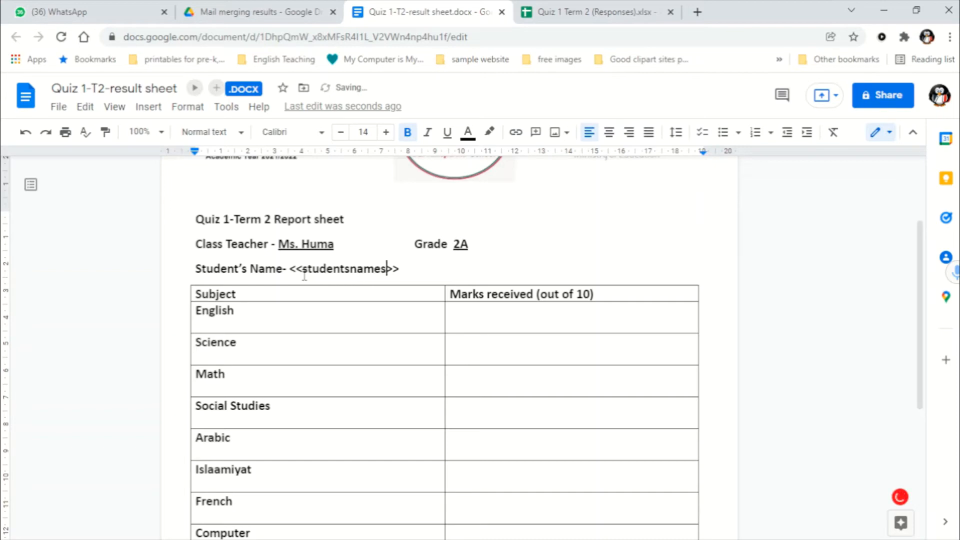
key(BackSpace)
drag(289, 270, 400, 276)
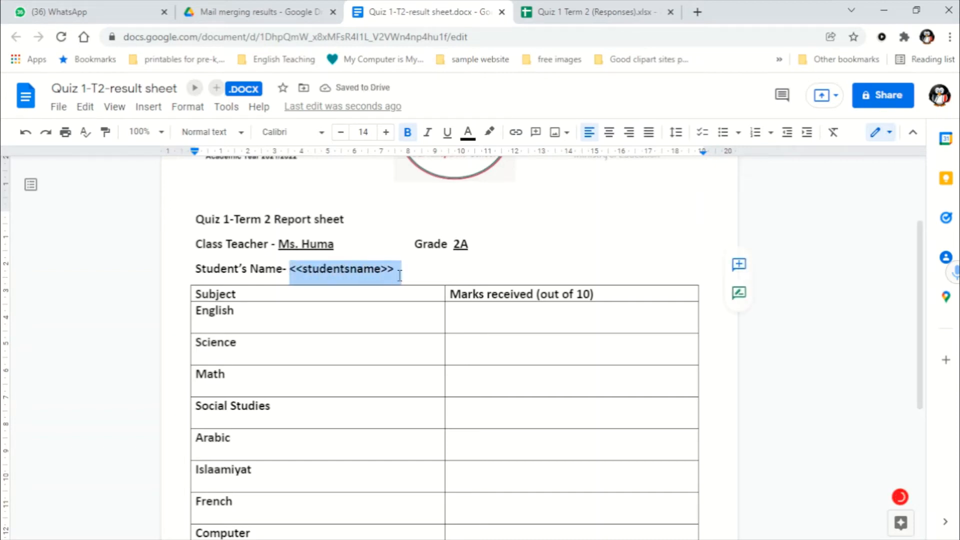
click(447, 133)
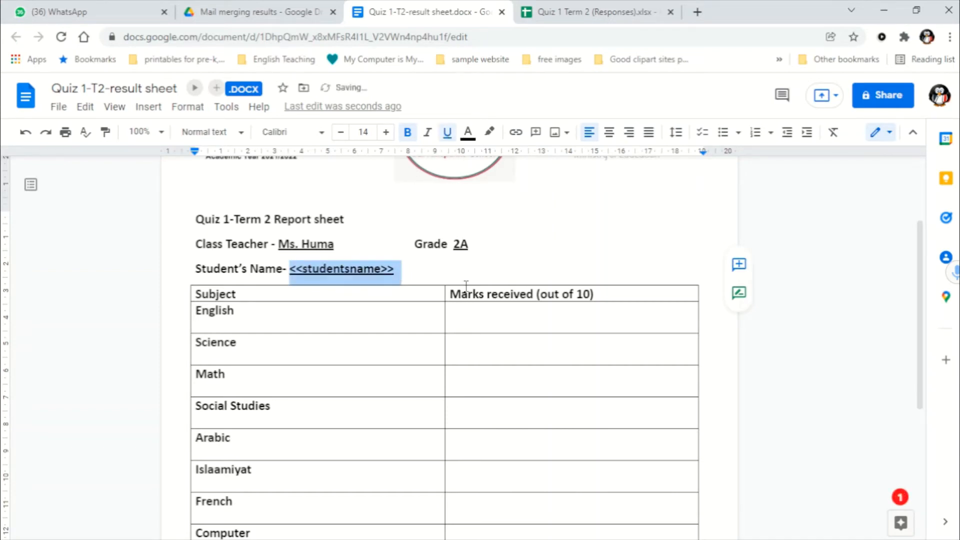
Step: Add empty merge field brackets <<>> in the Marks received column for all eight subjects, English through Computer
click(475, 319)
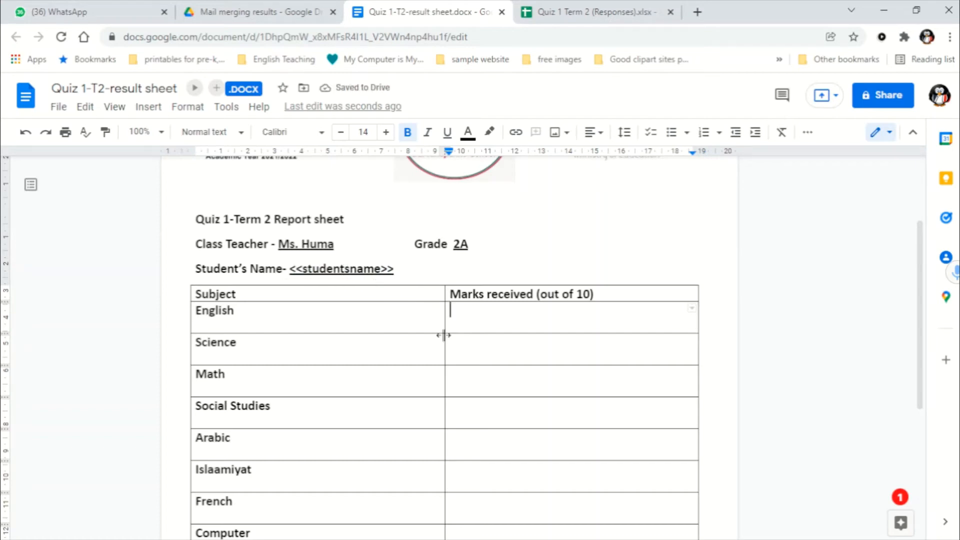
scroll(443, 336, down, 1)
scroll(413, 321, down, 3)
scroll(411, 313, up, 2)
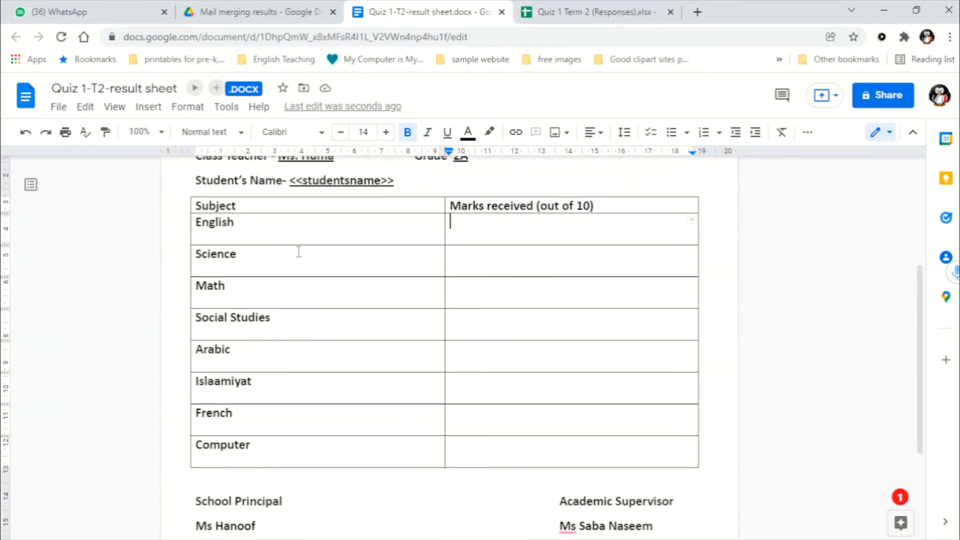
text(<<>>)
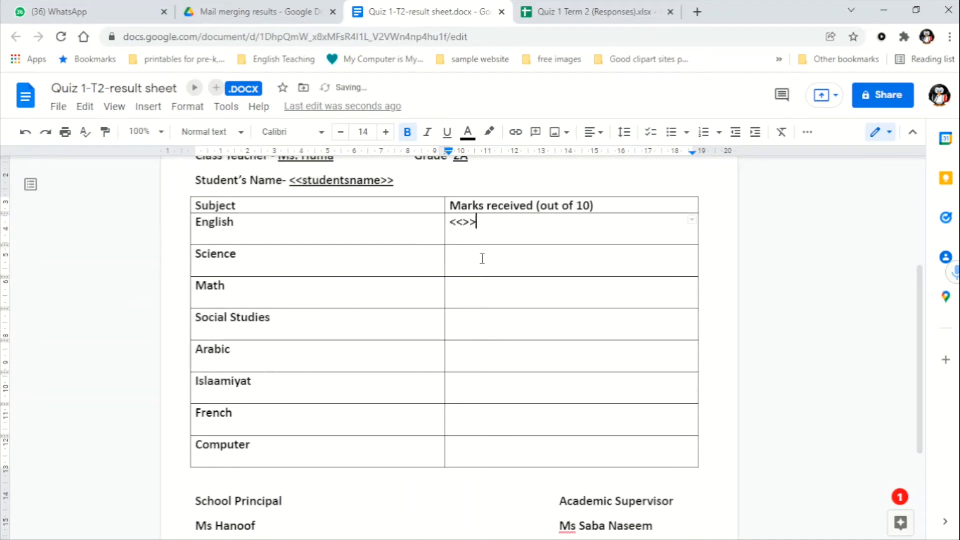
key(Down)
text(<<>>)
key(Down)
text(<<>>)
key(Down)
text(<<>>)
key(Down)
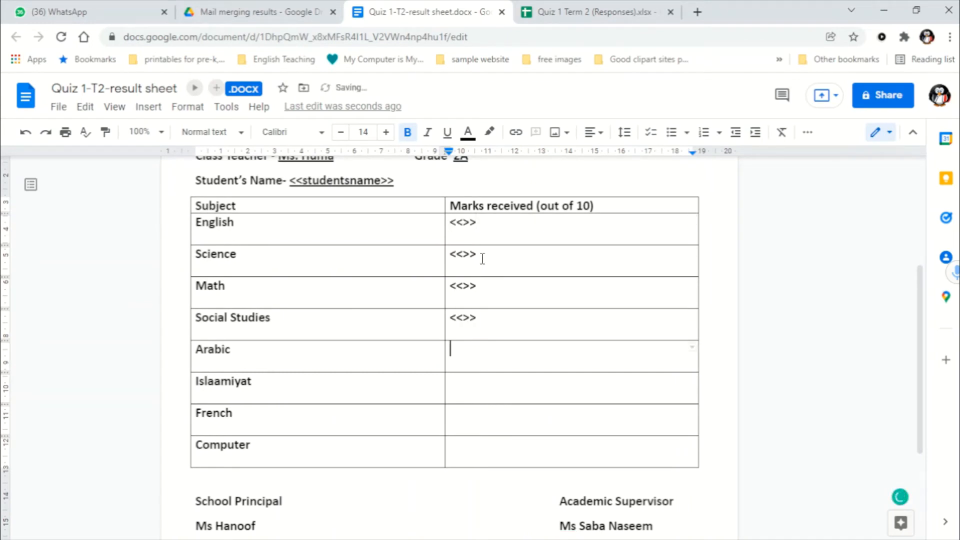
text(<<>>)
key(Down)
text(<<>>)
key(Down)
text(<<>>)
key(Down)
text(<<>>)
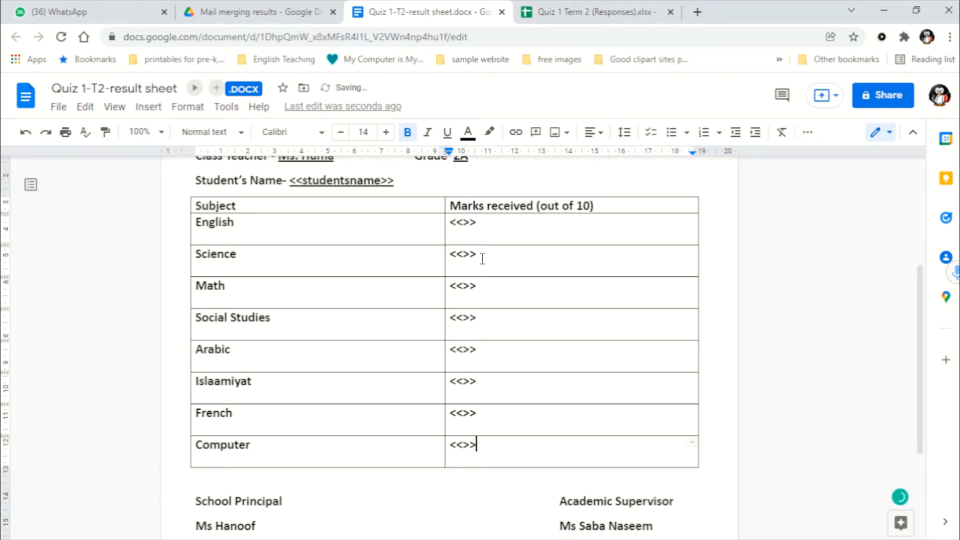
Step: Name the merge fields in the English, Science and Math rows english, science and math
click(464, 226)
text(english)
click(463, 253)
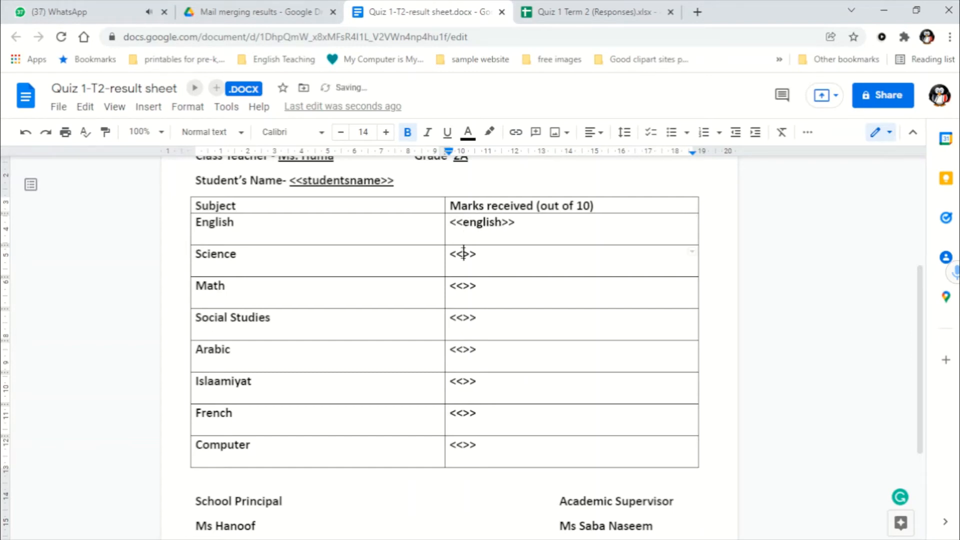
text(science)
click(464, 285)
text(math)
Step: Name the merge fields in the Social Studies and Arabic rows sst and arabic
click(463, 318)
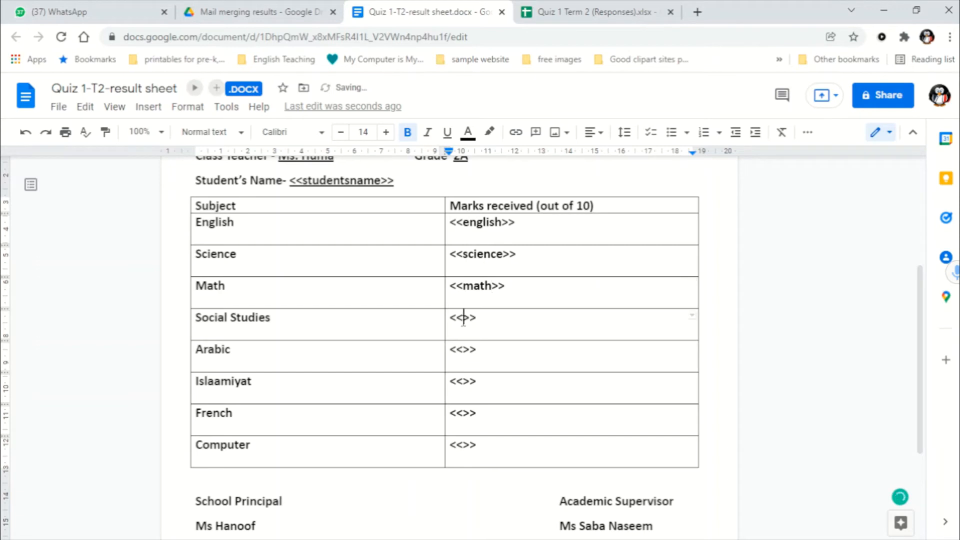
text(sst)
click(464, 349)
text(ab)
key(BackSpace)
text(rabicislam)
Step: Name the merge field in the Islaamiyat row Islam, with a capital I
key(BackSpace)
key(BackSpace)
key(BackSpace)
key(BackSpace)
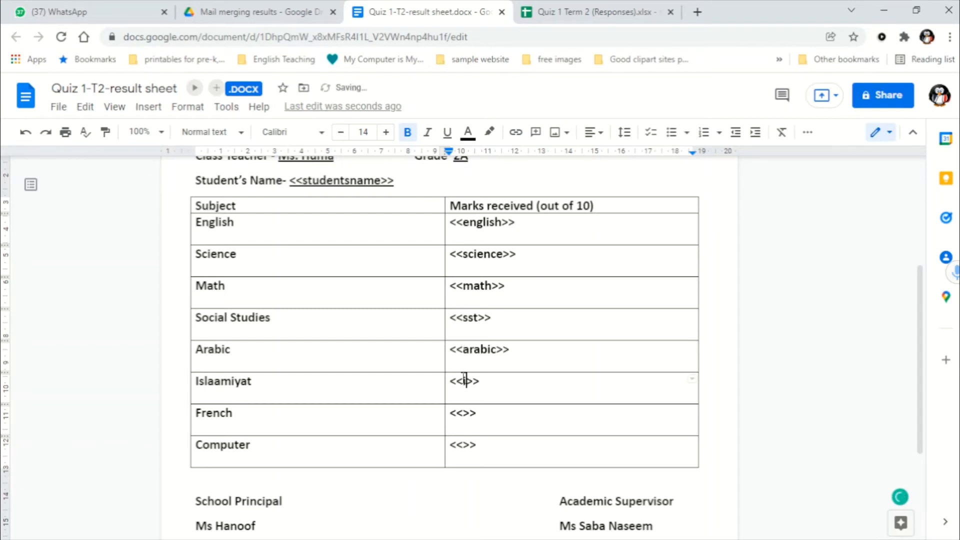
key(BackSpace)
text(OIsl)
key(BackSpace)
key(BackSpace)
key(BackSpace)
key(BackSpace)
text(islam)
key(BackSpace)
key(BackSpace)
key(BackSpace)
key(BackSpace)
key(BackSpace)
text(Islam)
Step: Name the merge fields in the French and Computer rows french and computer
click(464, 413)
text(french)
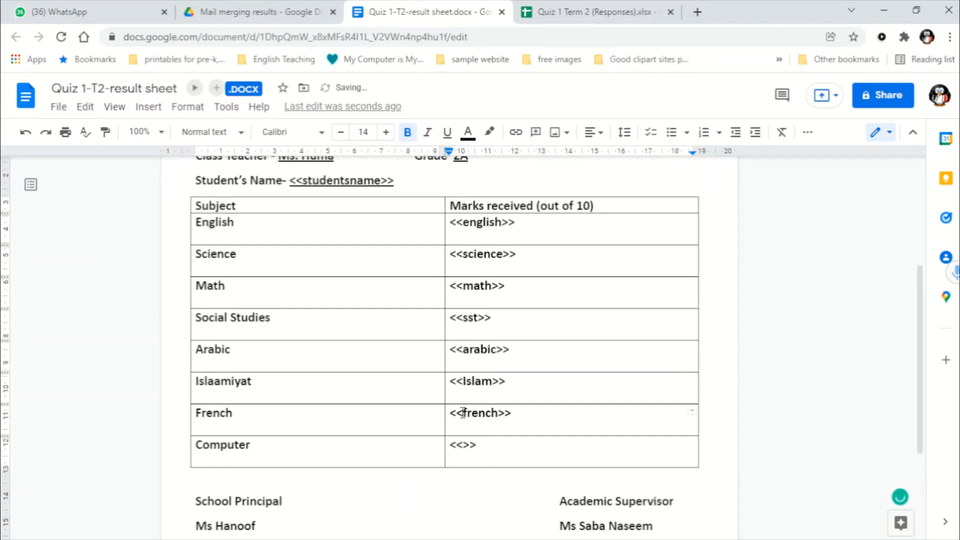
click(463, 445)
text(compiuter)
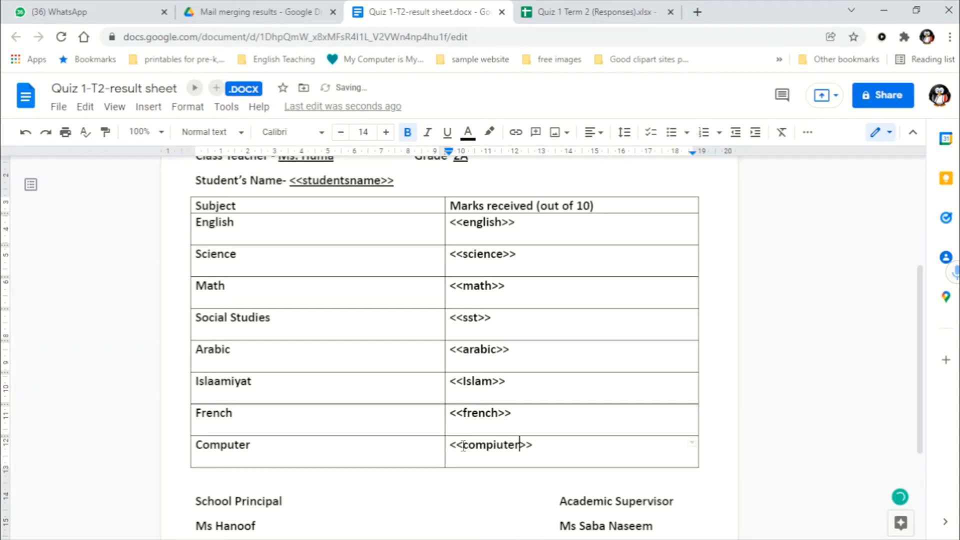
key(BackSpace)
key(BackSpace)
key(BackSpace)
key(BackSpace)
key(BackSpace)
text(uter)
Step: Review the result sheet's merge fields and compare them with the column headers in the Quiz 1 Term 2 (Responses) spreadsheet
scroll(413, 380, up, 3)
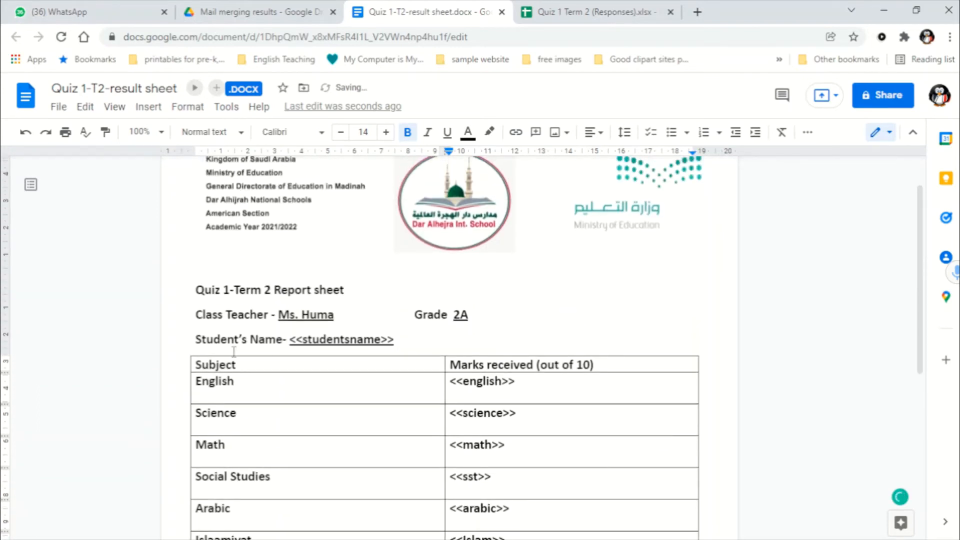
scroll(271, 358, down, 3)
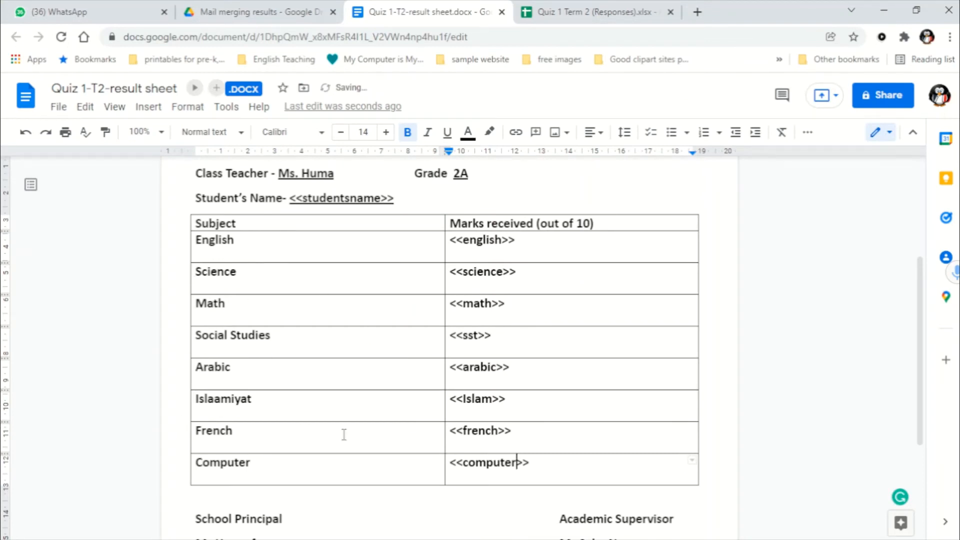
scroll(443, 447, up, 2)
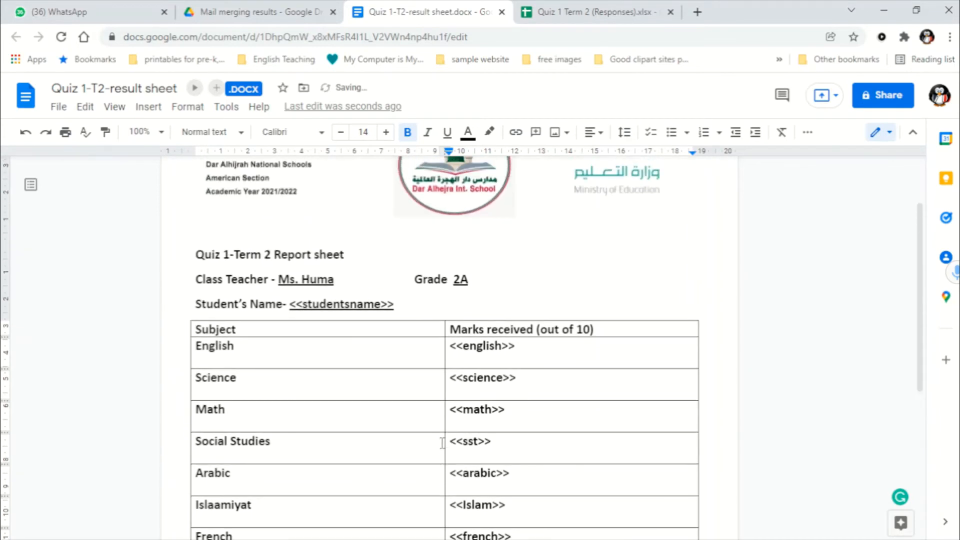
scroll(442, 443, down, 1)
scroll(441, 431, down, 1)
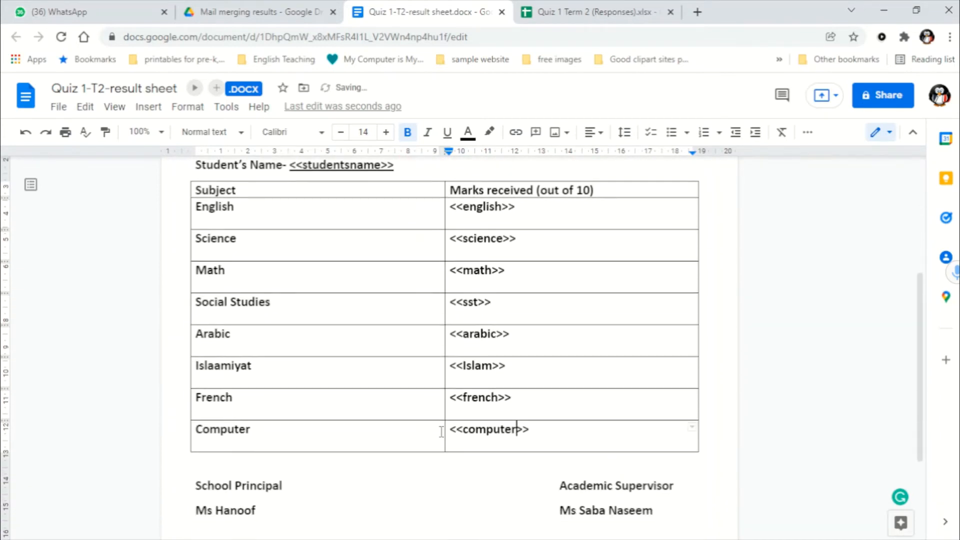
scroll(443, 428, up, 1)
scroll(441, 426, up, 1)
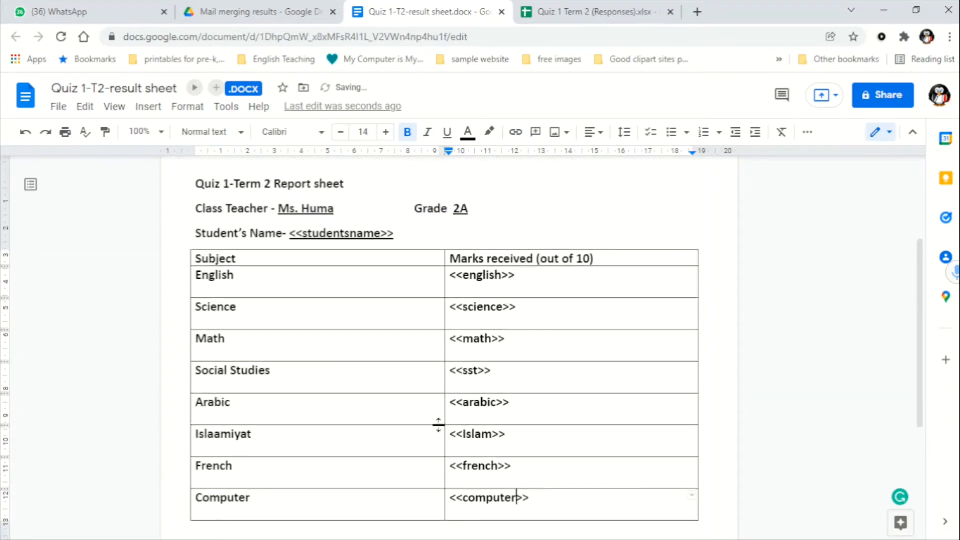
click(549, 20)
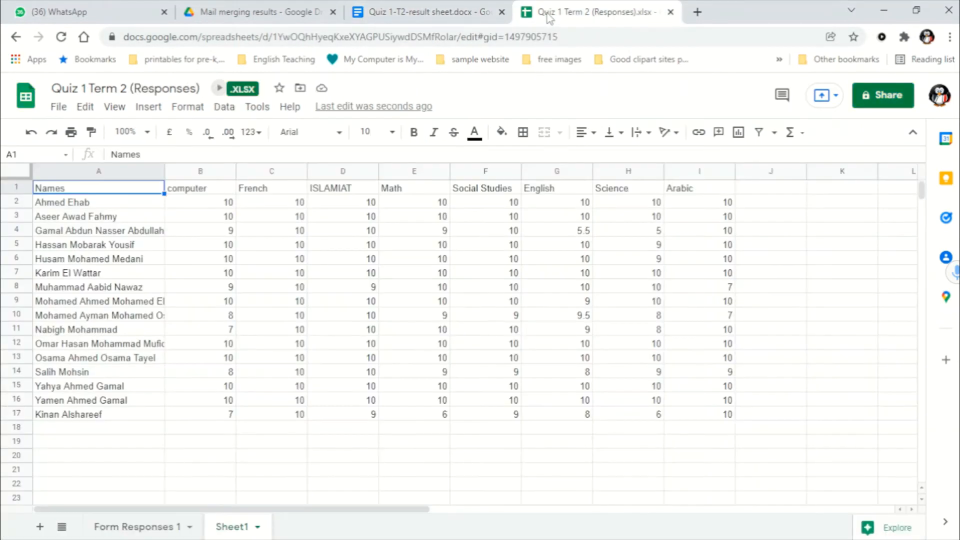
click(405, 11)
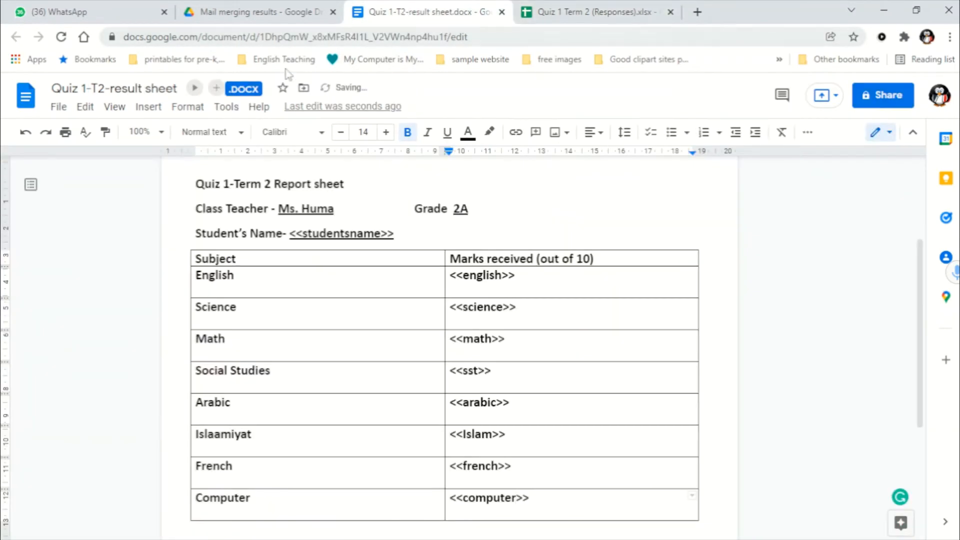
scroll(306, 318, up, 1)
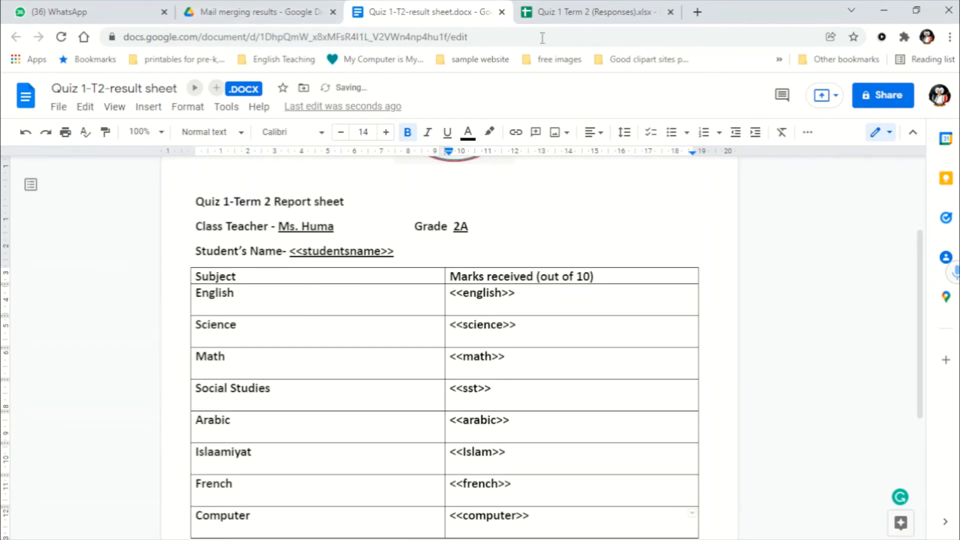
Step: Switch to the Quiz 1 Term 2 (Responses) spreadsheet and open the Google Workspace Marketplace for add-ons
click(566, 14)
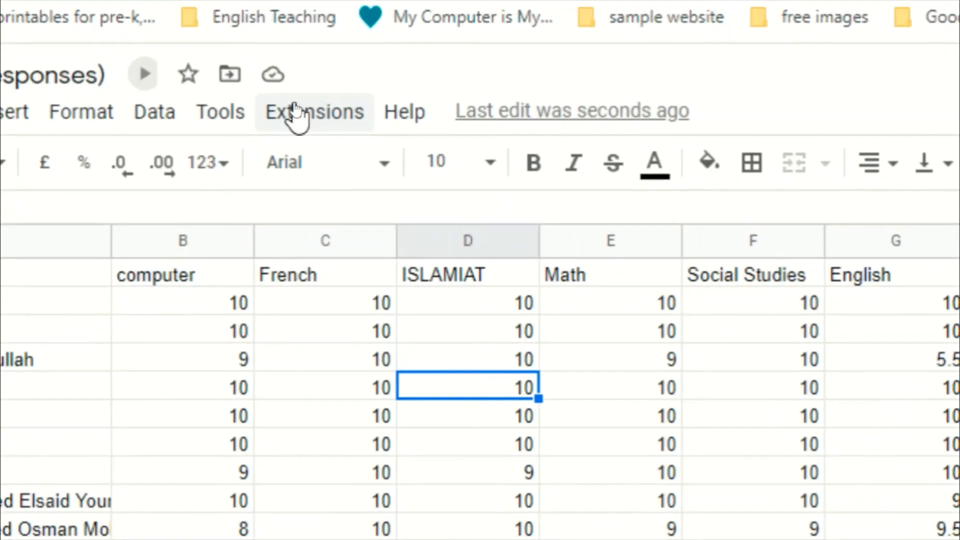
click(295, 114)
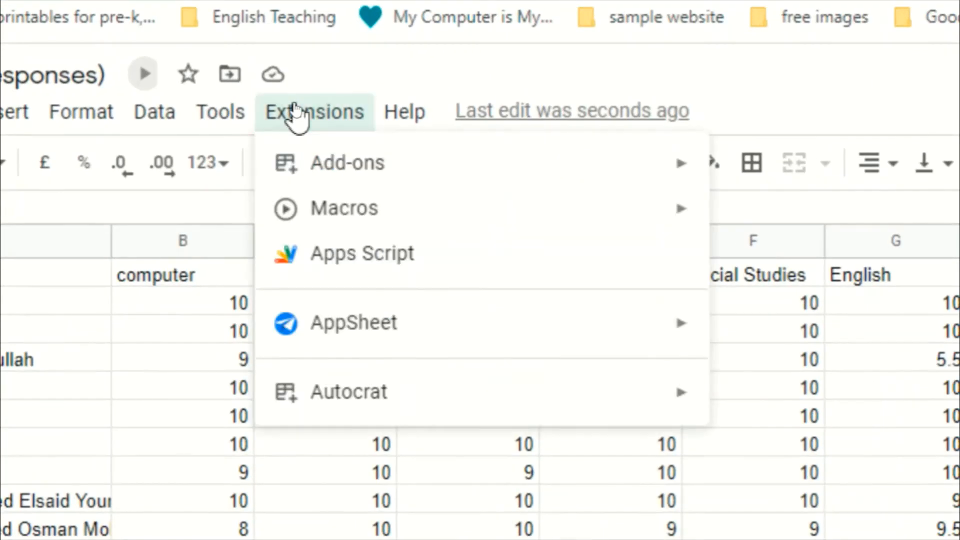
mouse_move(426, 165)
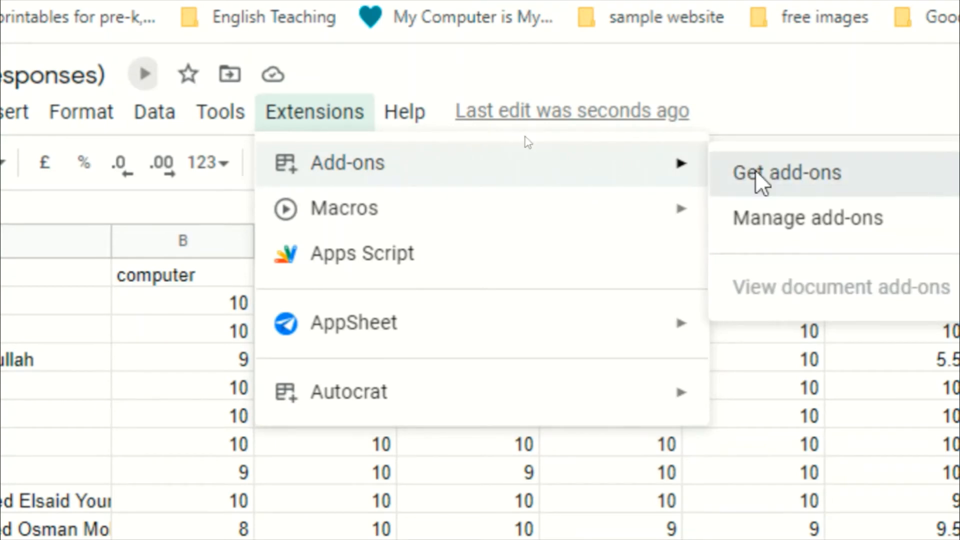
click(758, 183)
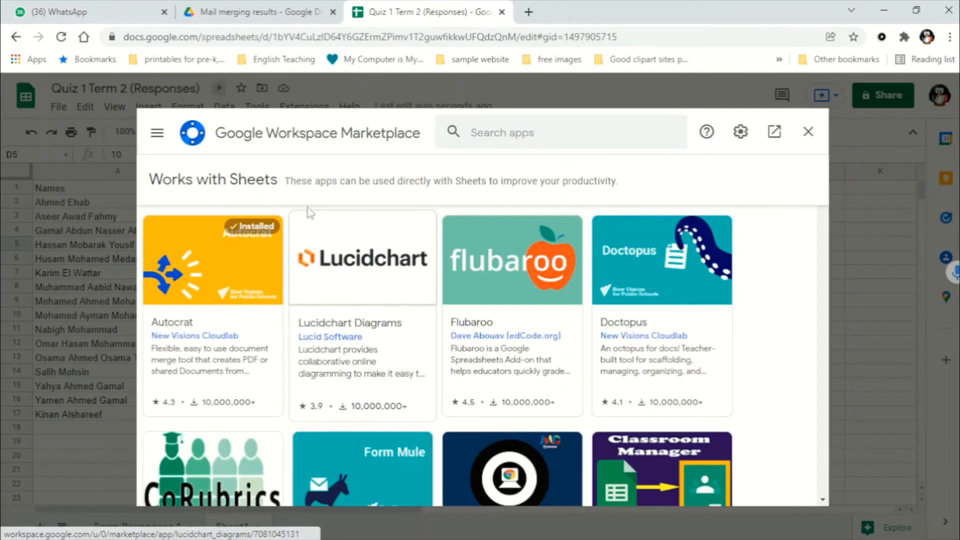
Step: Search the Marketplace for the Autocrat add-on, check its listing, and close the Marketplace
click(472, 131)
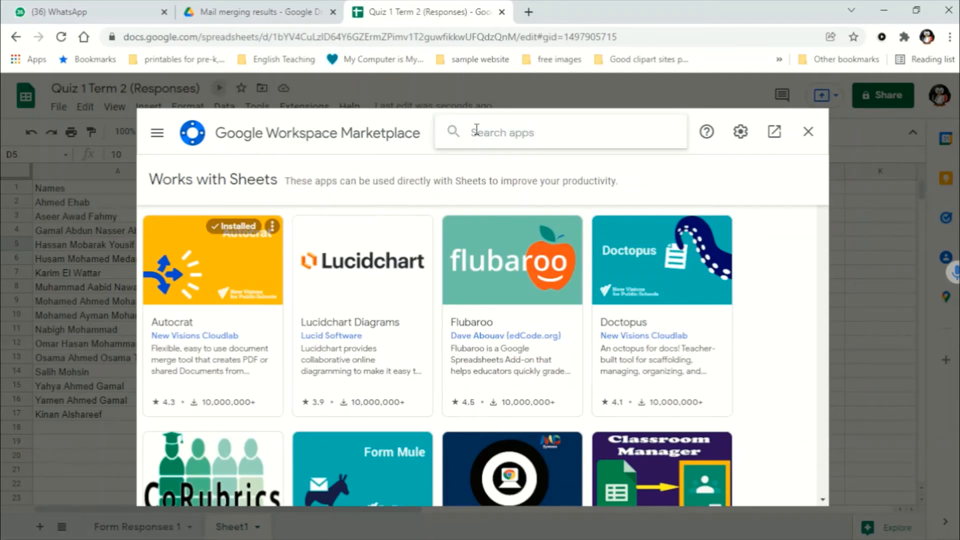
text(ayt)
key(BackSpace)
key(BackSpace)
text(u)
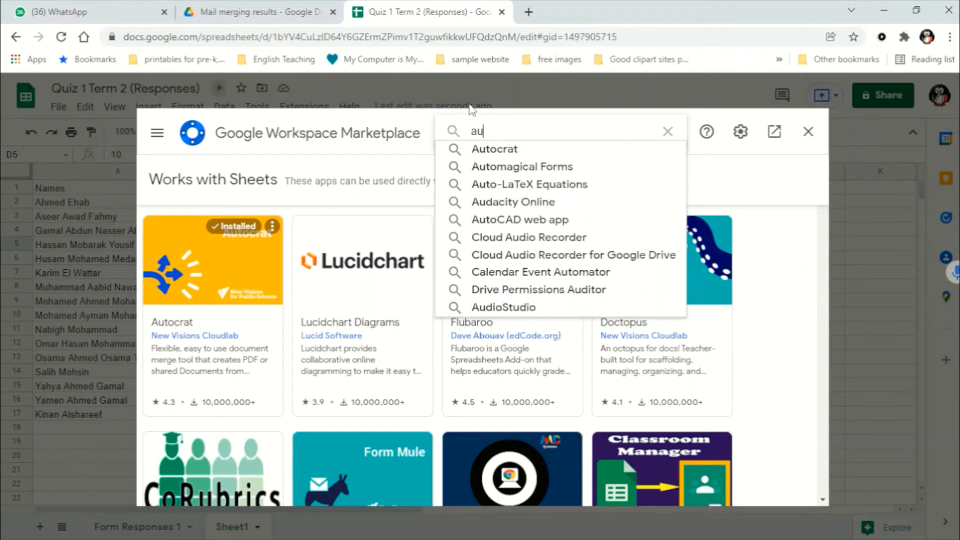
text(to)
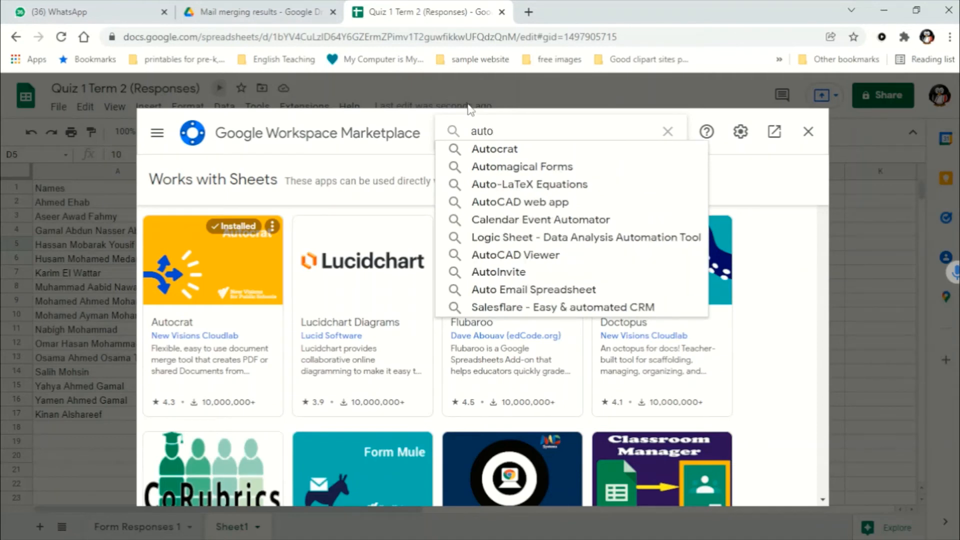
key(Down)
key(Return)
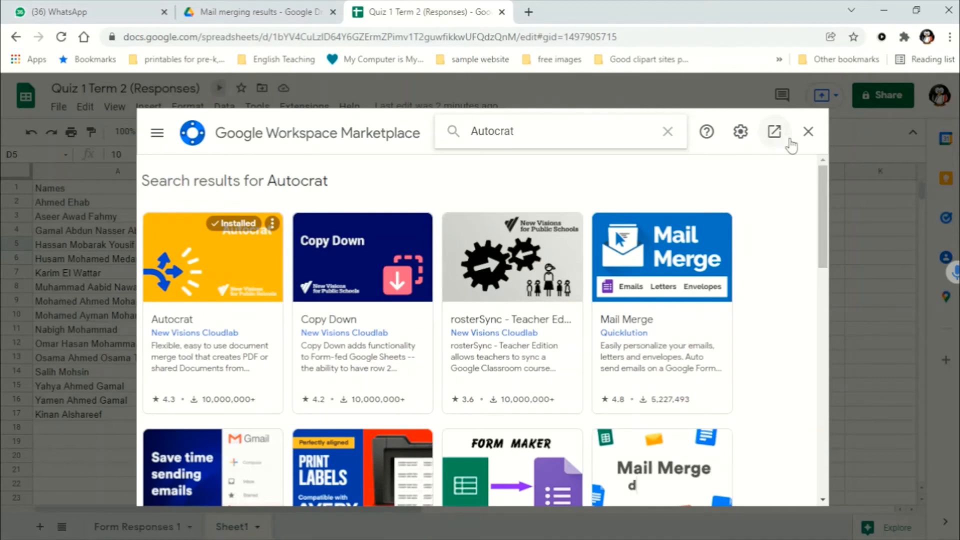
click(808, 132)
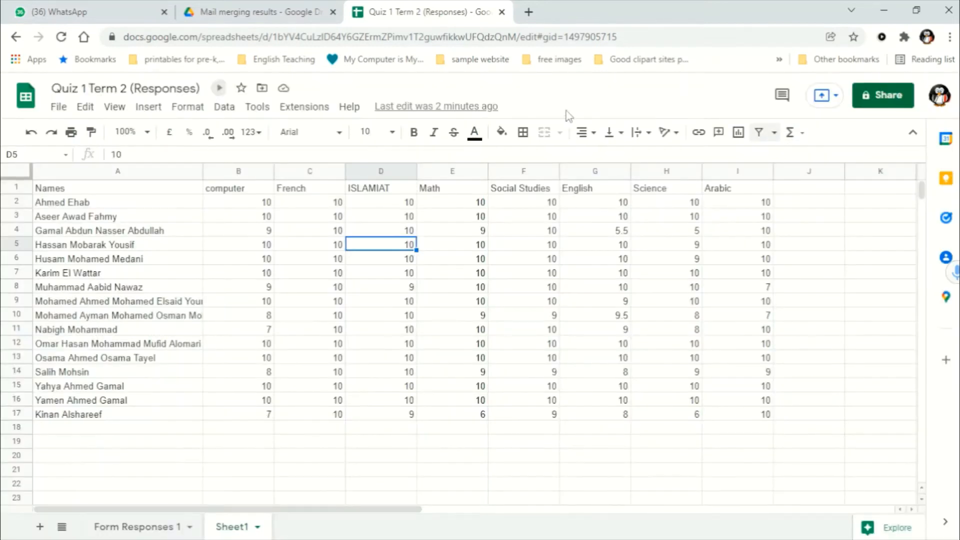
Step: Launch the Autocrat add-on from the spreadsheet and start a new merge job
click(305, 108)
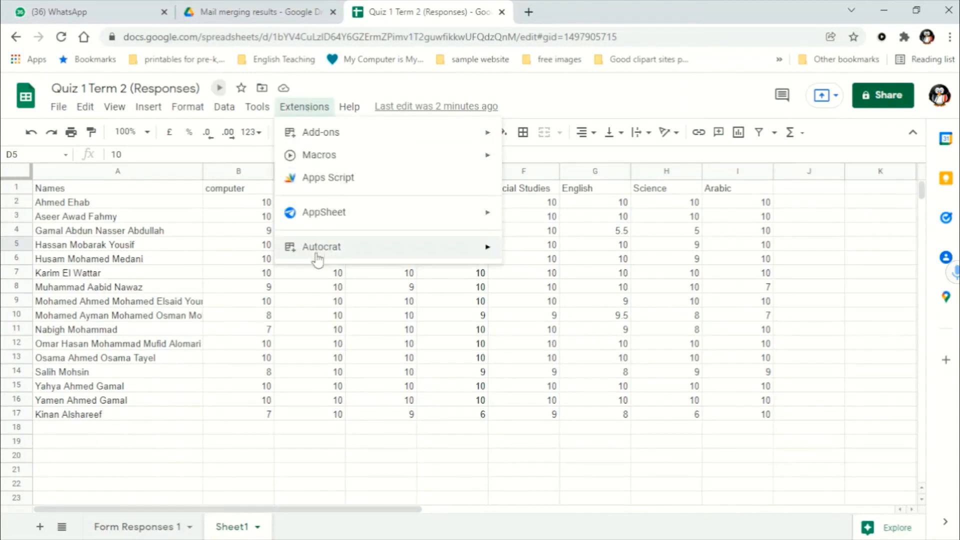
mouse_move(318, 258)
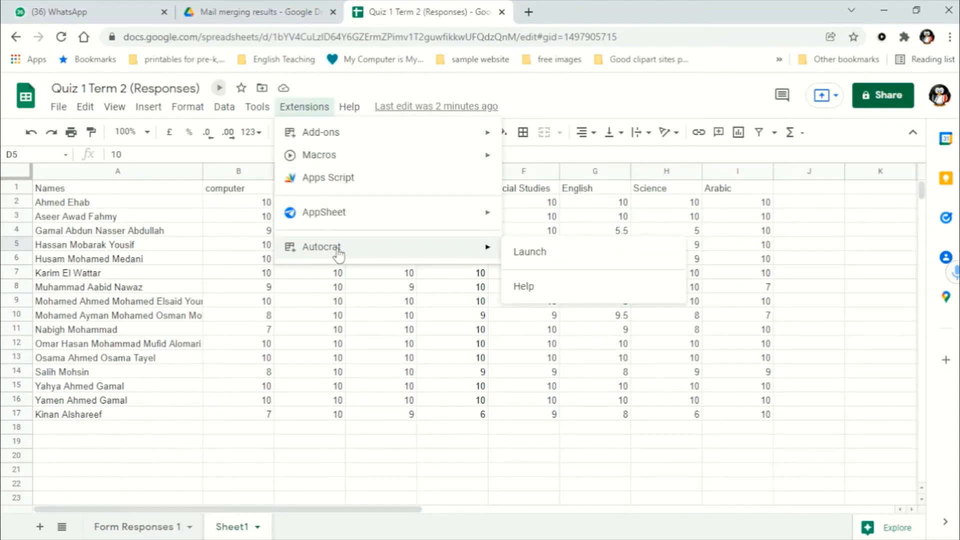
click(529, 256)
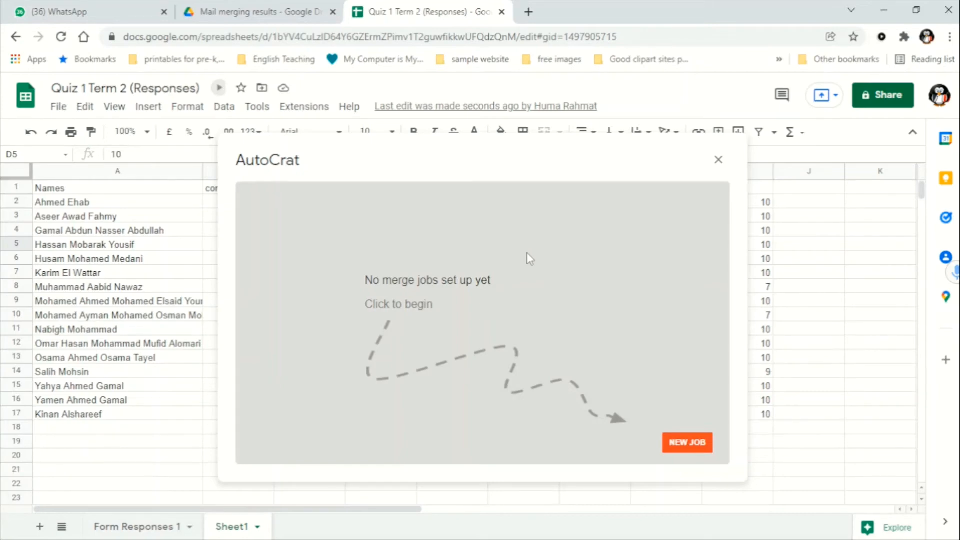
click(678, 443)
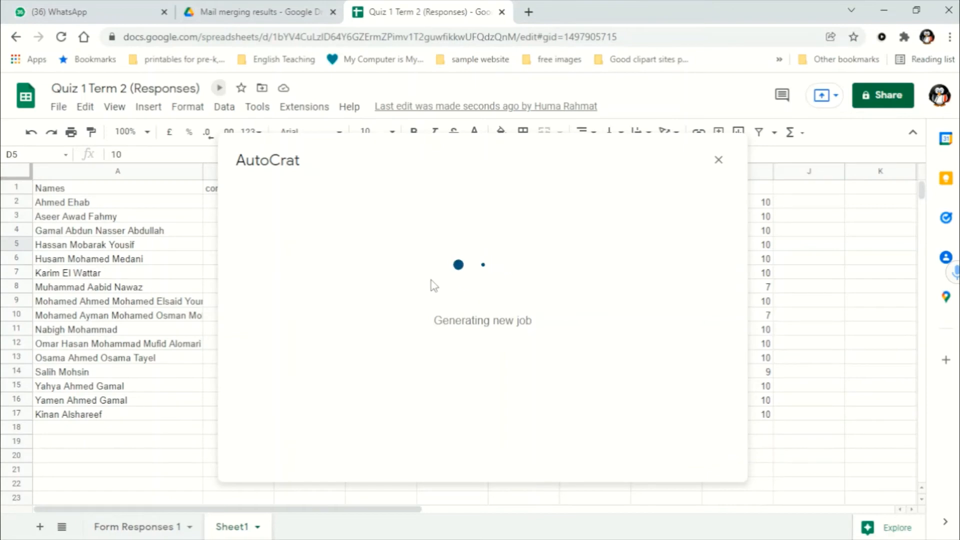
Step: Name the merge job Quiz 1 Term 2 Result Sheet and continue to choosing the template
click(382, 260)
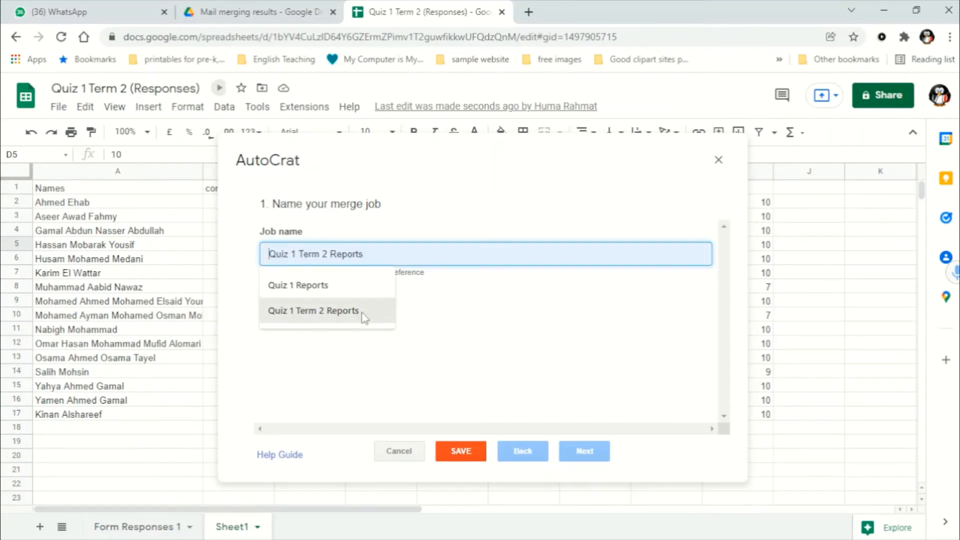
click(323, 311)
key(BackSpace)
key(BackSpace)
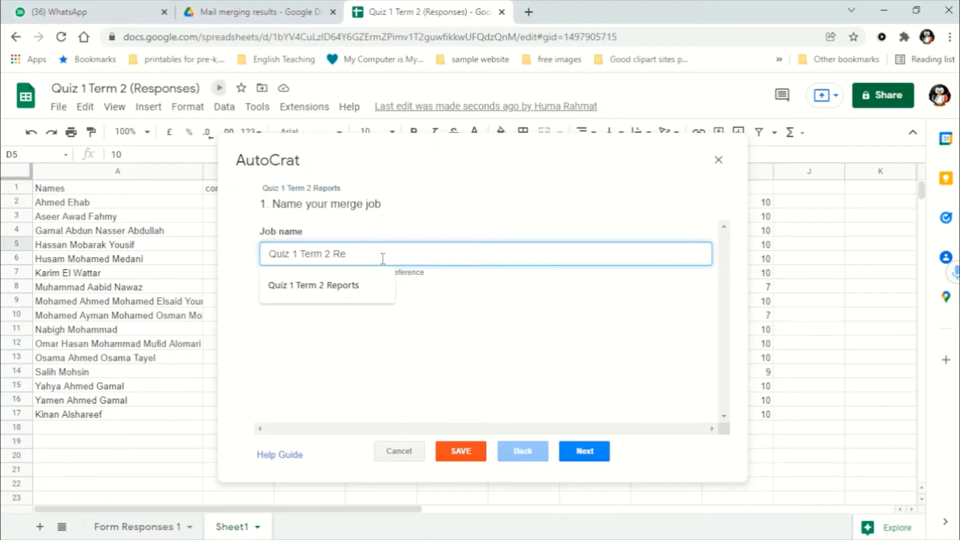
text(es)
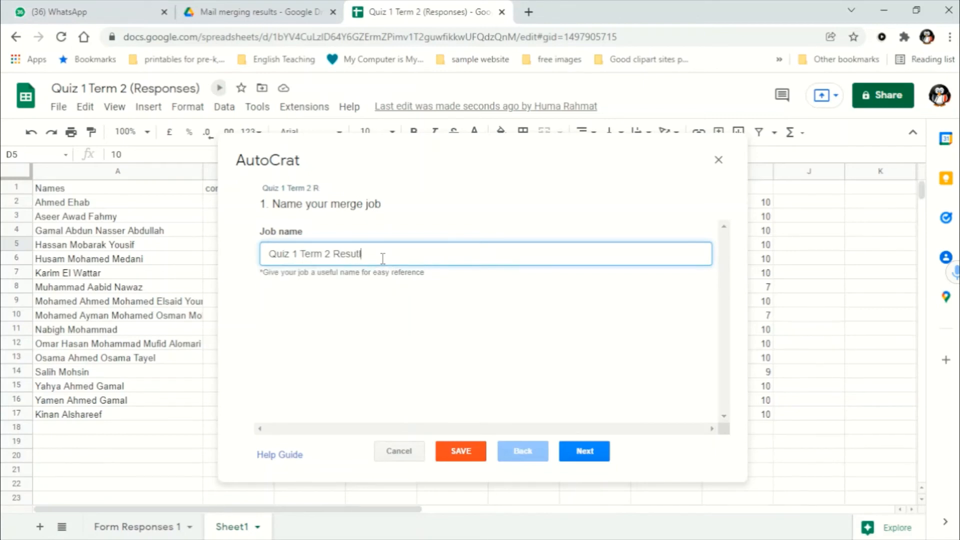
text(utl)
key(BackSpace)
key(BackSpace)
click(584, 451)
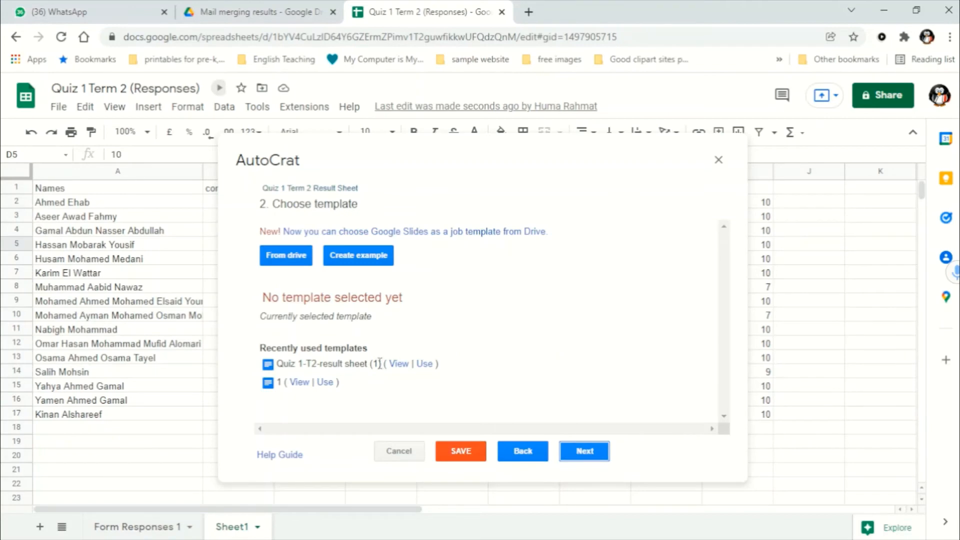
Step: Choose the Quiz 1-T2-result sheet (1) document from Drive as the job template and continue to the data mapping
click(293, 260)
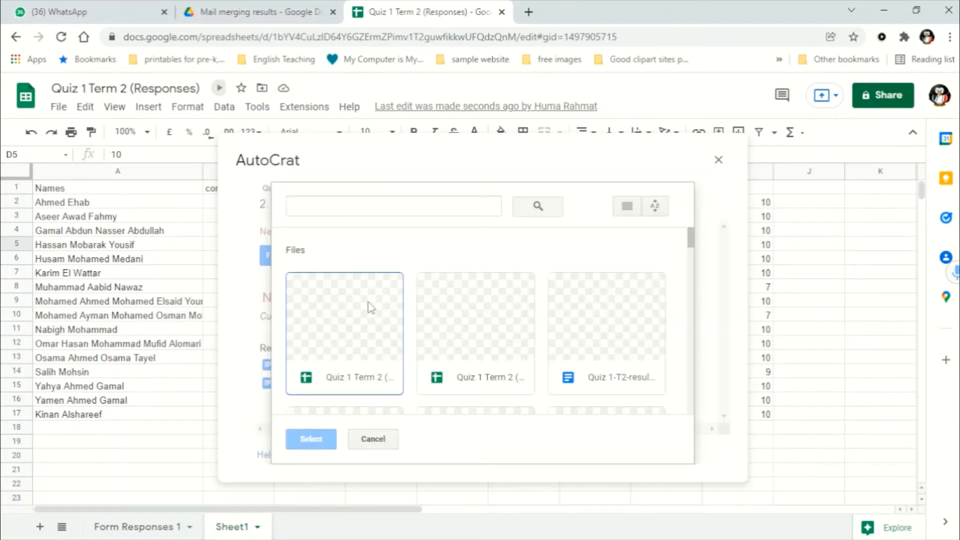
double_click(602, 322)
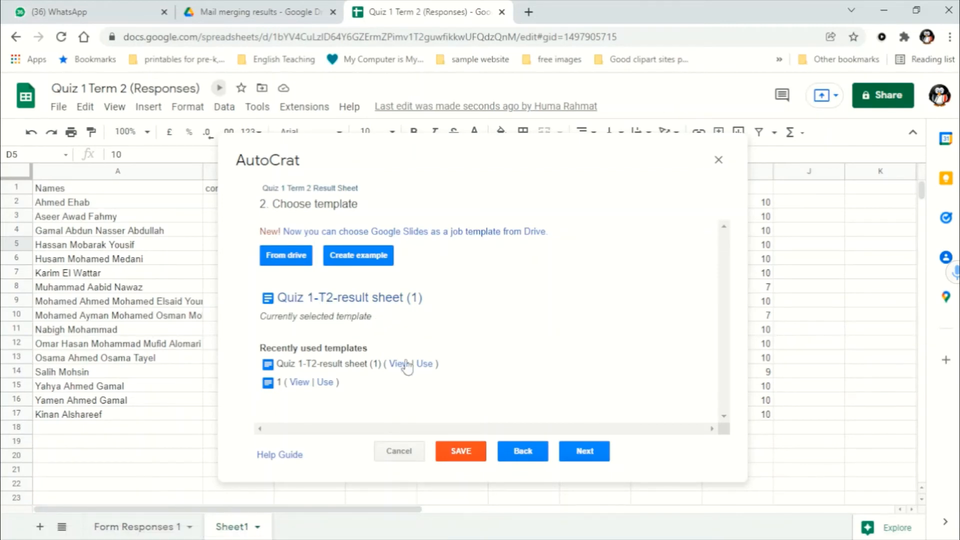
click(584, 452)
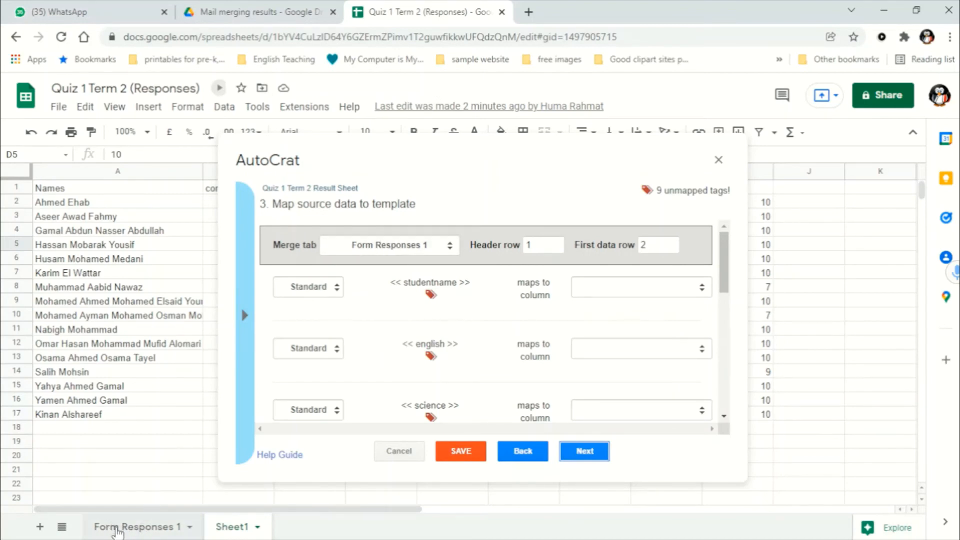
Step: Check the Form Responses 1 and Sheet1 data, then set Sheet1 as the merge tab
click(119, 529)
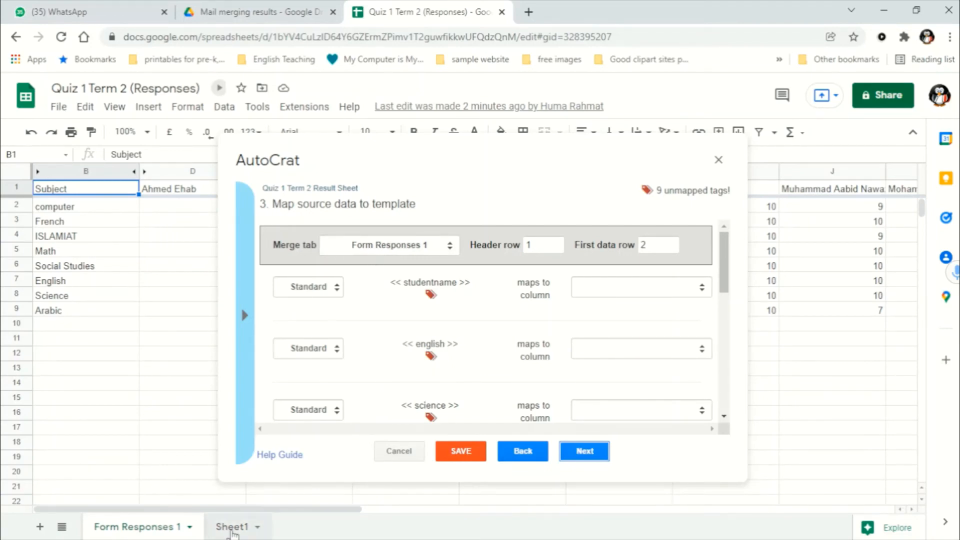
click(233, 532)
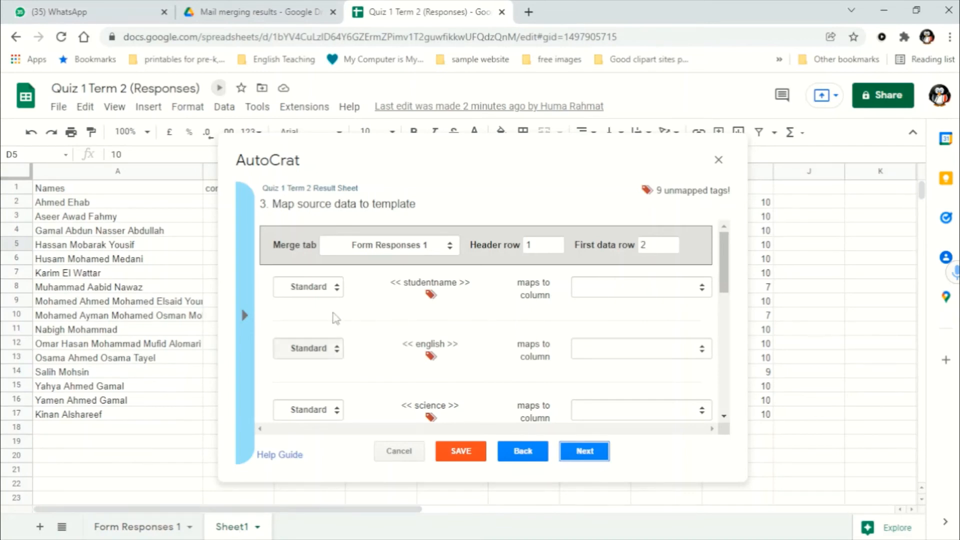
click(400, 244)
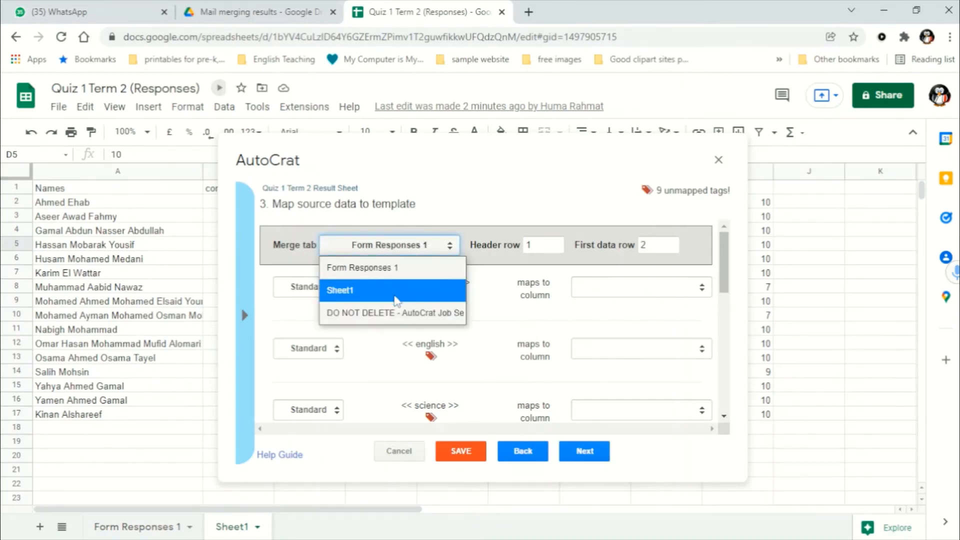
click(407, 291)
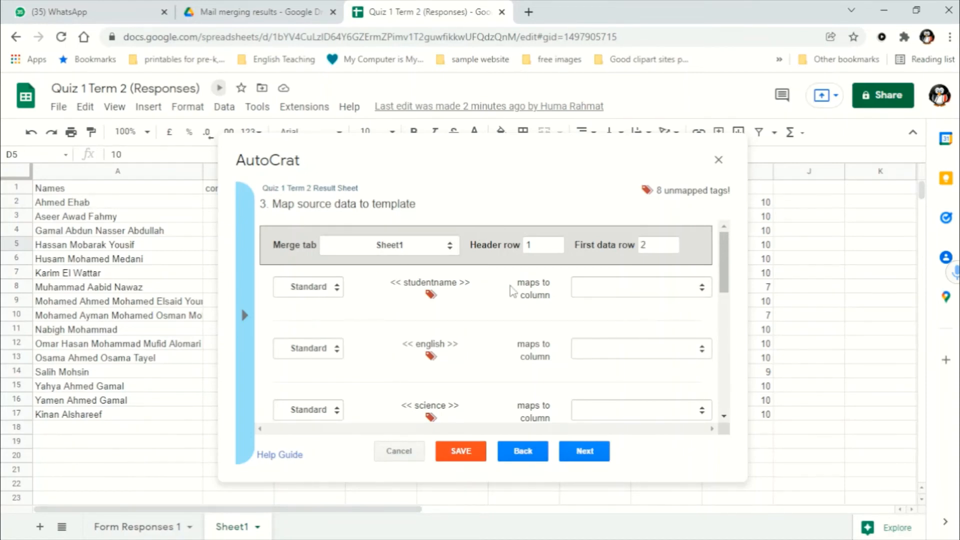
Step: Map the studentname tag to the Names column and the english tag to the English column
click(605, 289)
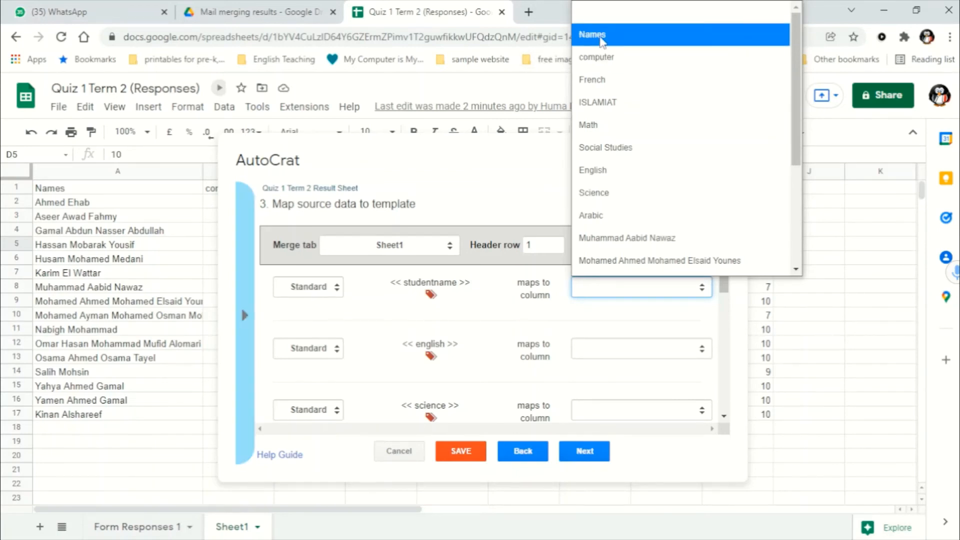
click(602, 39)
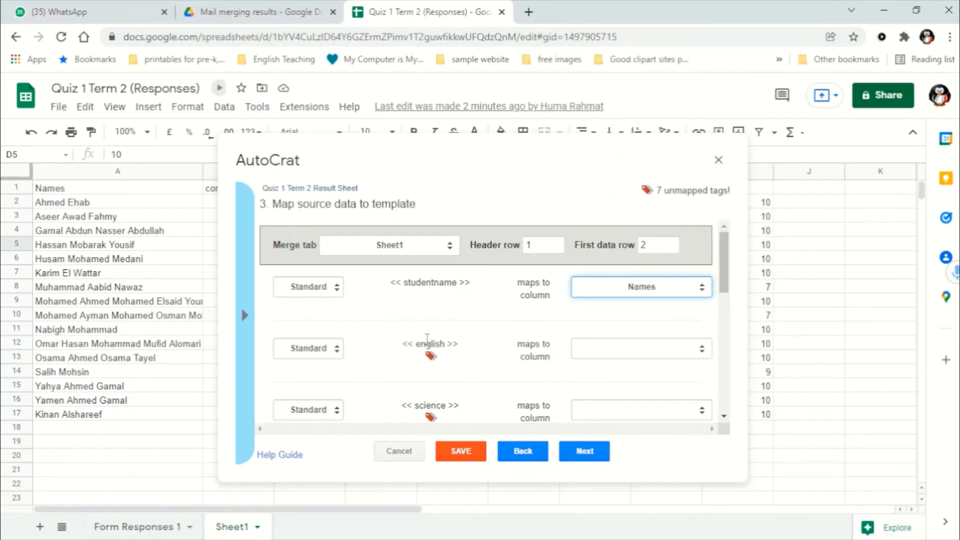
click(635, 350)
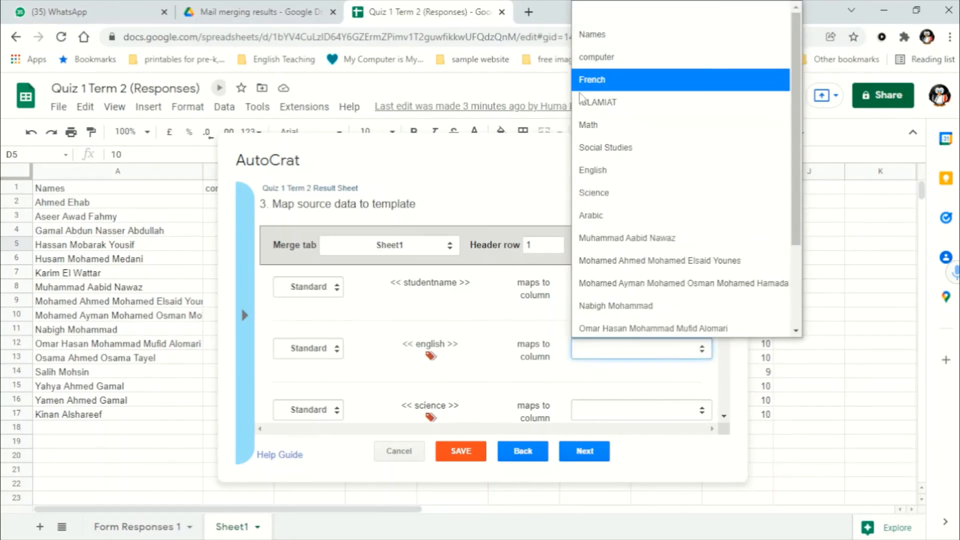
click(597, 173)
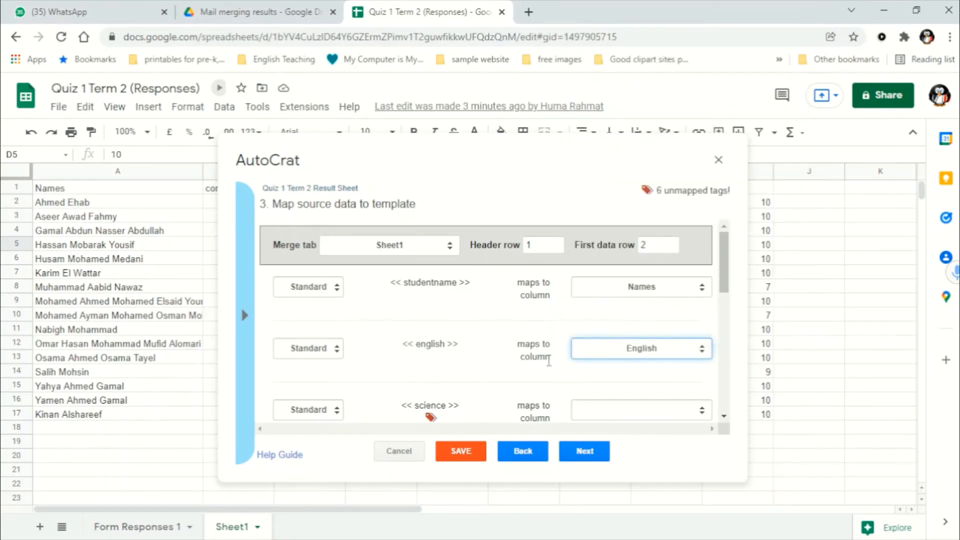
Step: Map the science tag to the Science column and the math tag to the Math column
scroll(550, 352, down, 2)
click(595, 330)
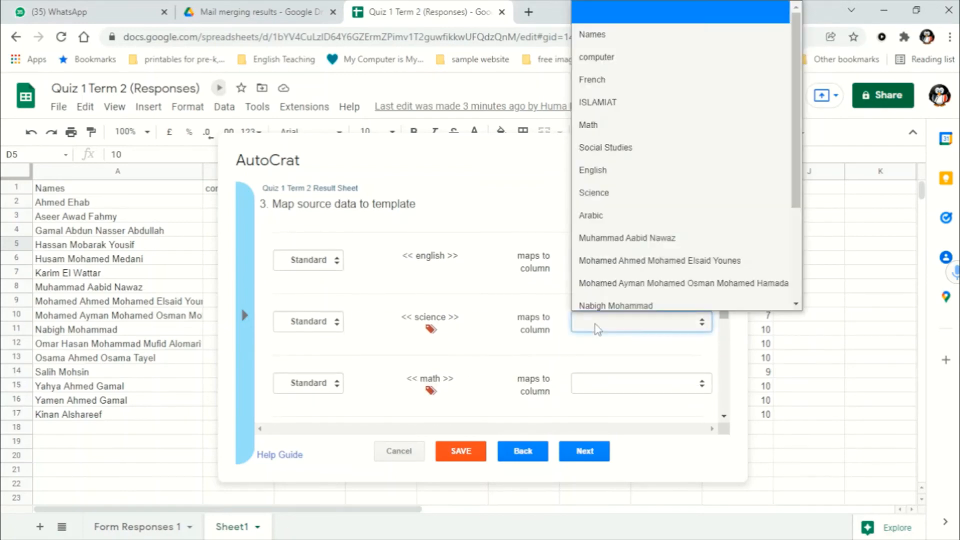
click(621, 189)
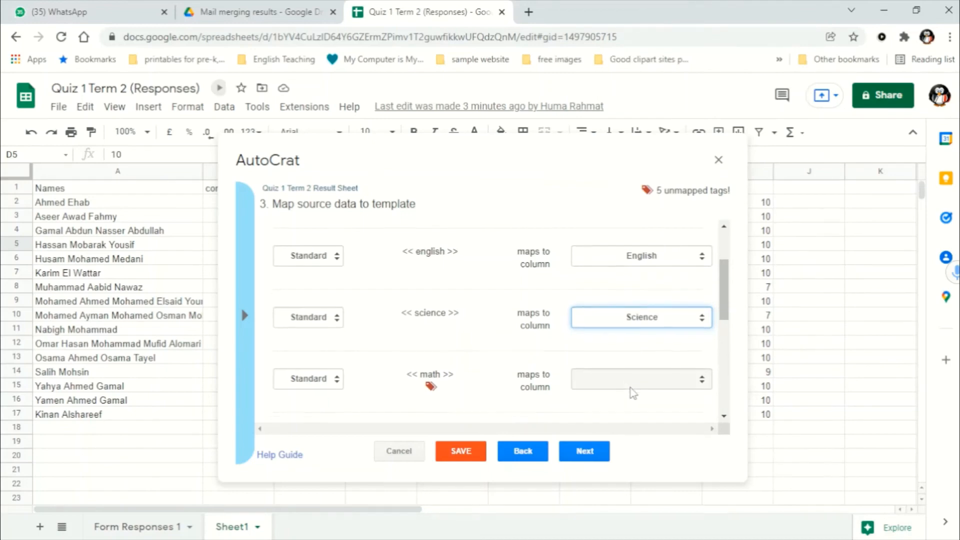
scroll(625, 318, down, 2)
click(625, 298)
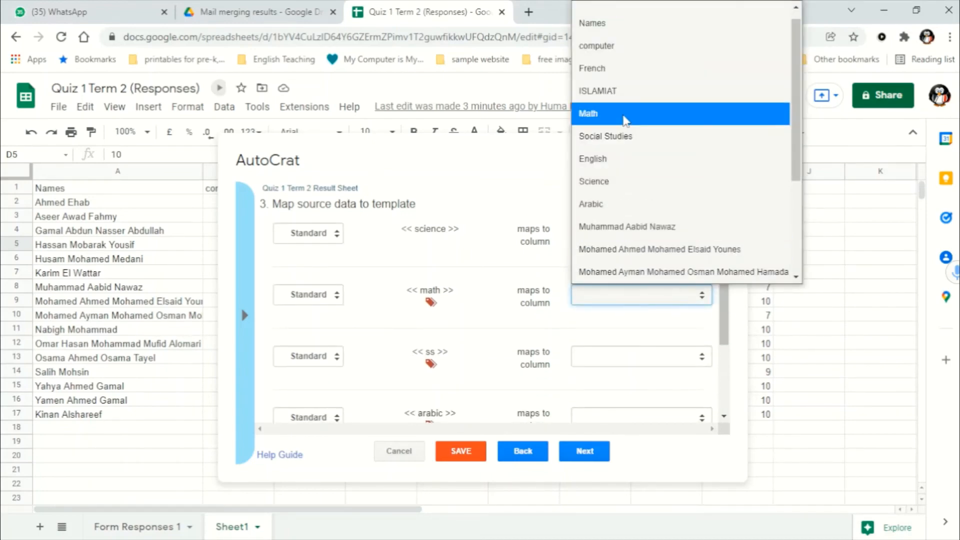
click(620, 115)
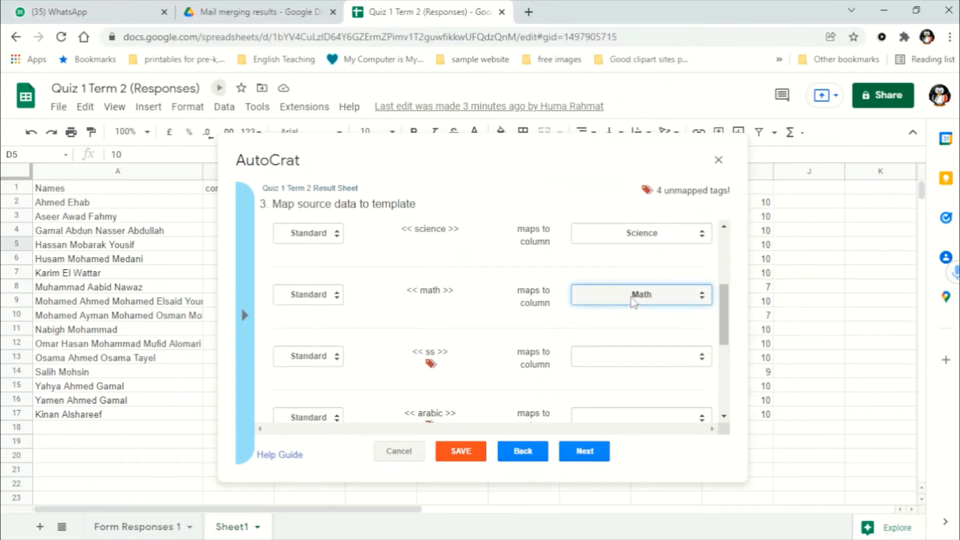
Step: Map the ss tag to the Social Studies column and the arabic tag to the Arabic column
click(621, 359)
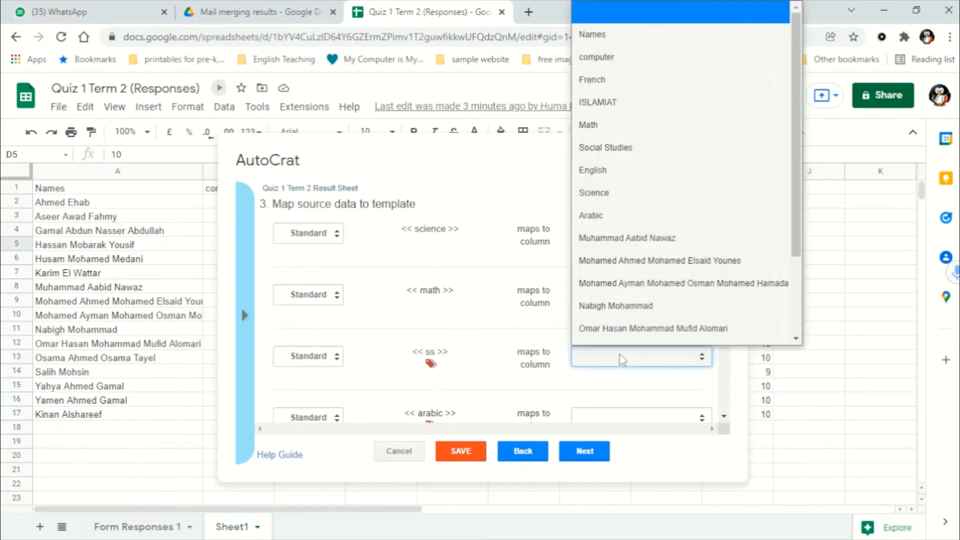
scroll(625, 242, down, 1)
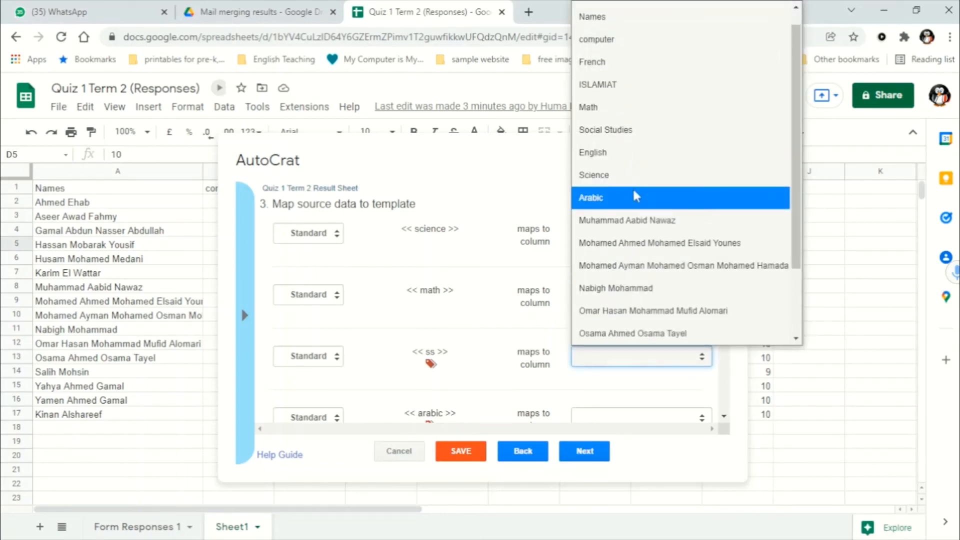
click(629, 132)
scroll(595, 377, down, 1)
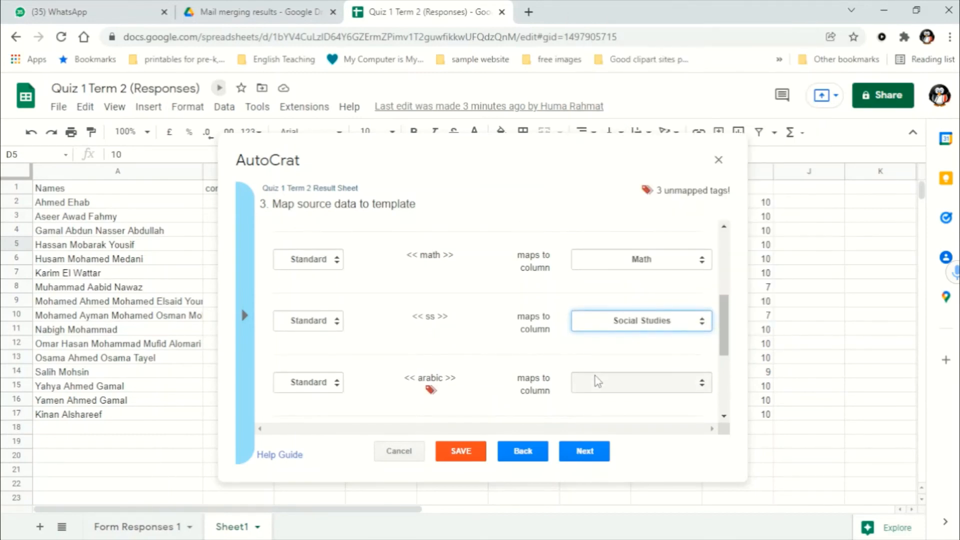
click(597, 382)
click(608, 366)
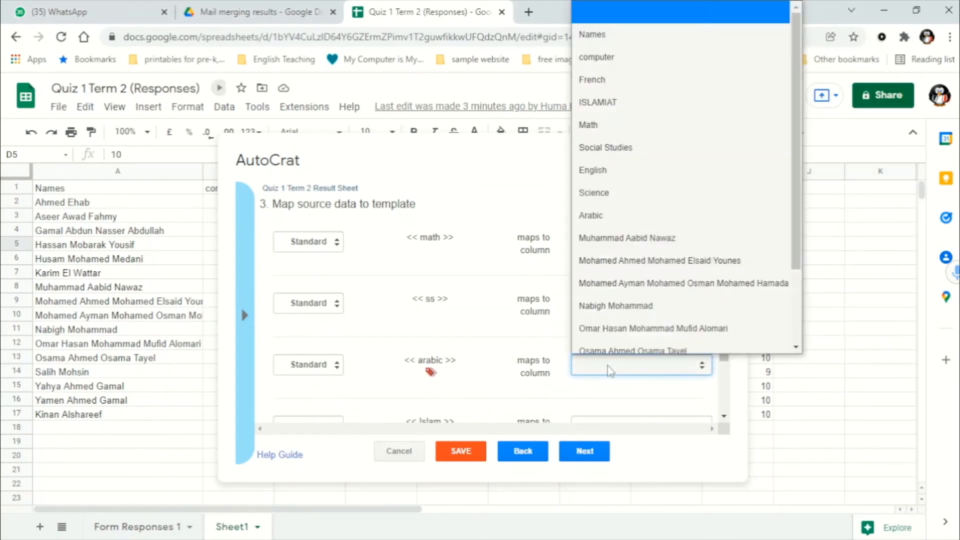
click(592, 183)
Step: Map the Islam tag to the ISLAMIAT column and the french tag to the French column
scroll(580, 380, down, 3)
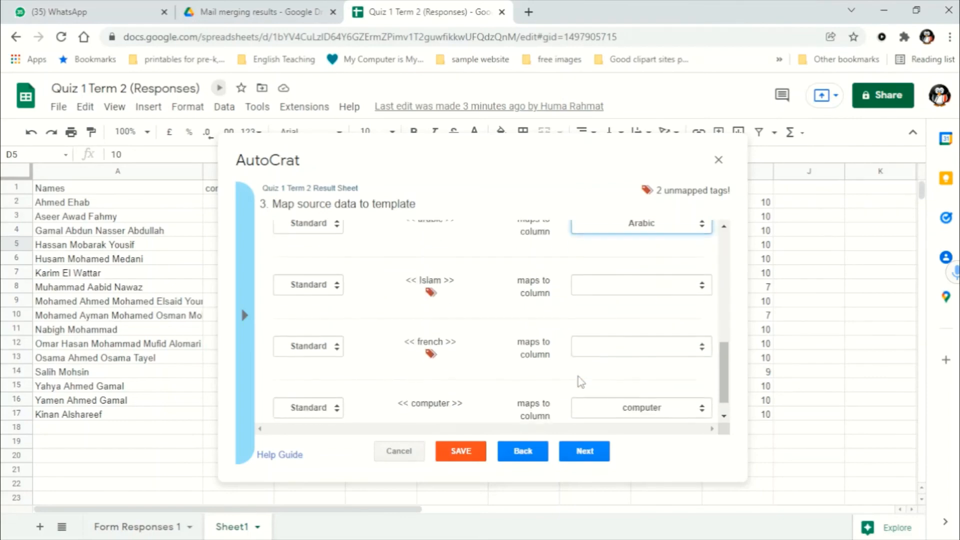
scroll(625, 280, down, 1)
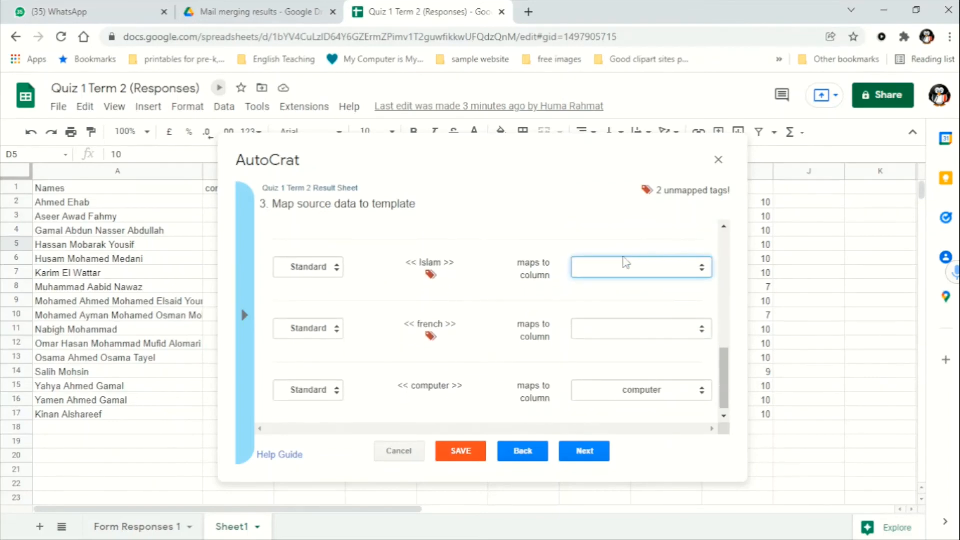
click(621, 268)
click(616, 380)
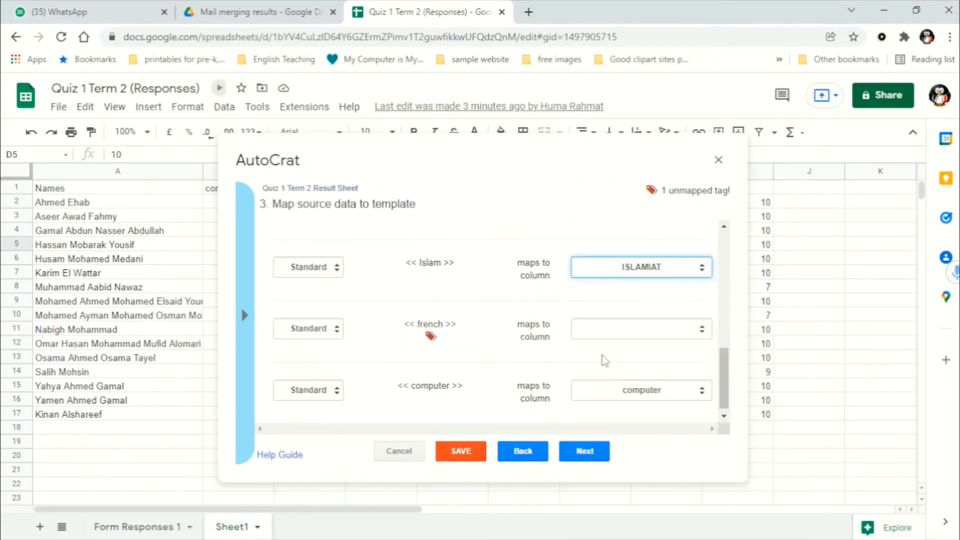
click(607, 334)
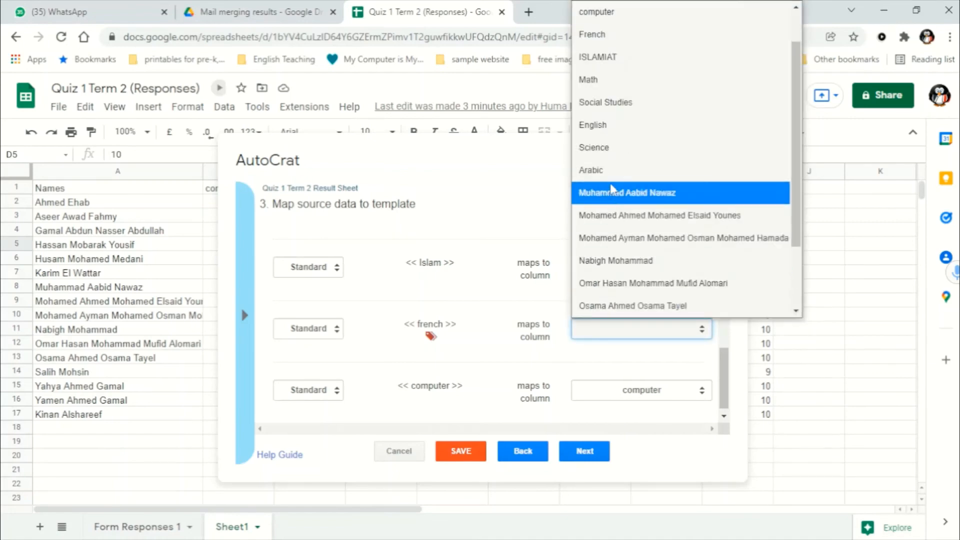
scroll(600, 125, up, 1)
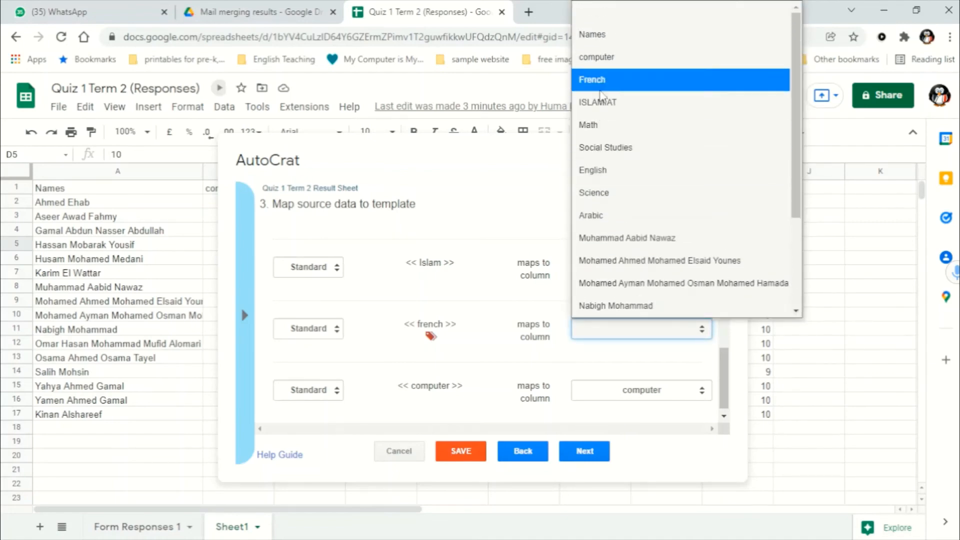
click(595, 57)
Step: Select the computer column for the computer tag
click(595, 390)
scroll(610, 370, down, 1)
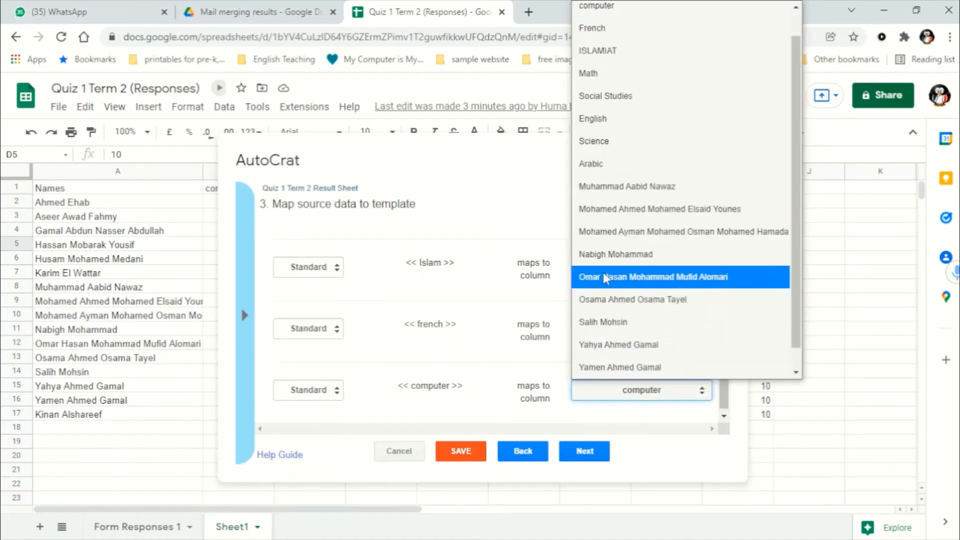
scroll(610, 140, up, 1)
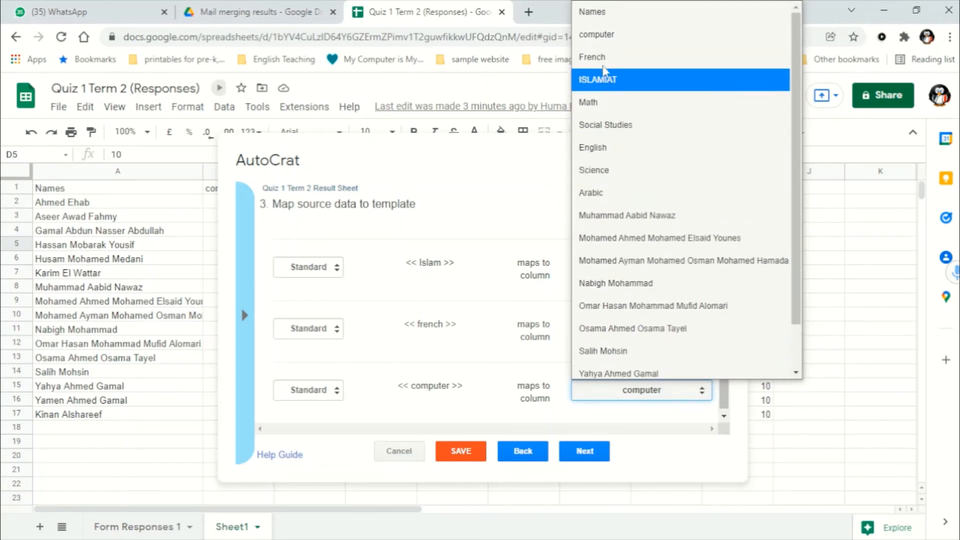
click(605, 34)
scroll(613, 315, up, 1)
scroll(610, 335, down, 1)
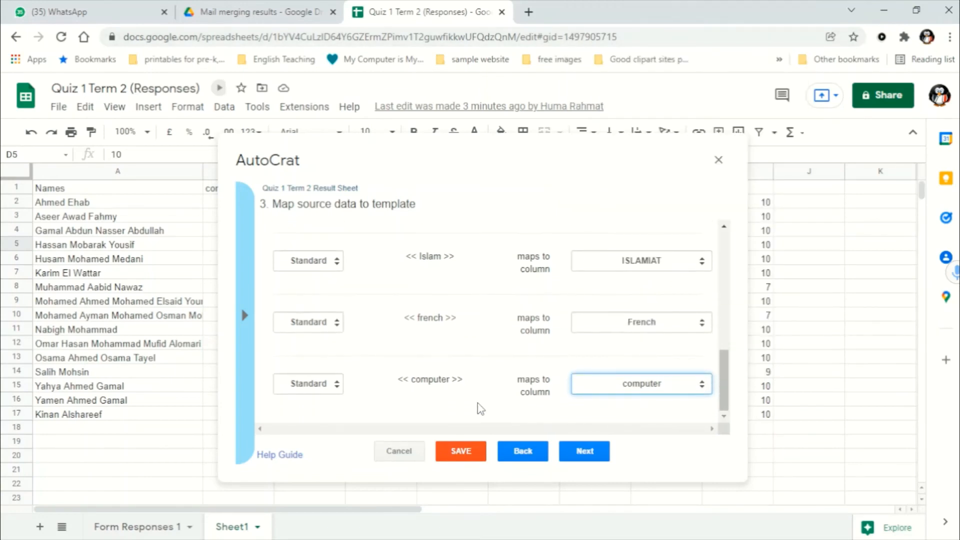
Step: Review the column mapping of every template tag, from studentname through computer, against the Sheet1 headers
scroll(519, 340, up, 1)
scroll(468, 336, up, 1)
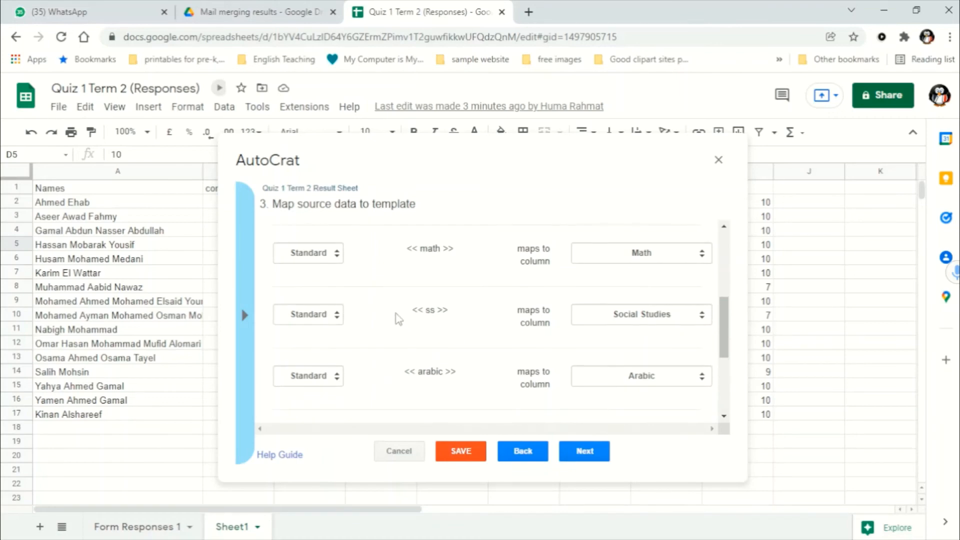
scroll(397, 318, down, 2)
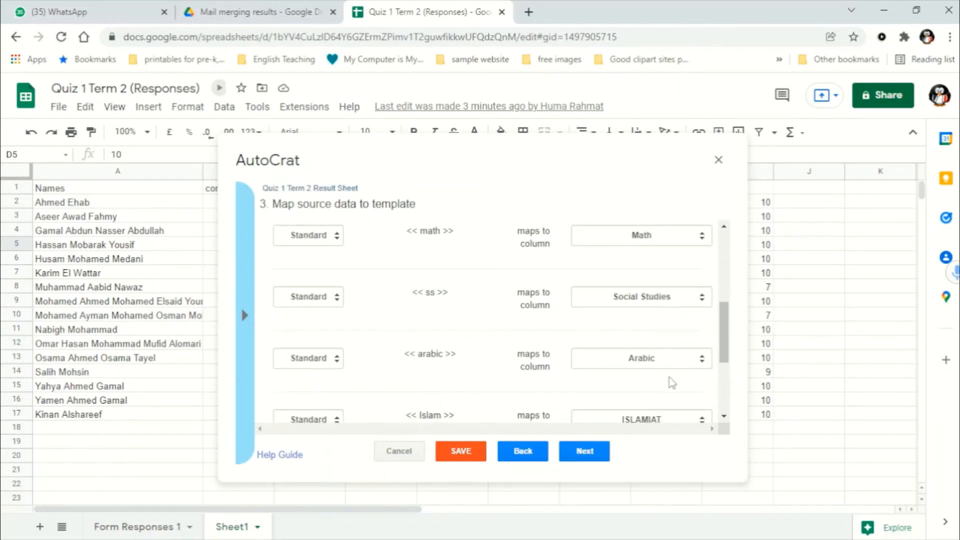
scroll(523, 350, down, 2)
scroll(468, 360, up, 1)
scroll(462, 370, down, 3)
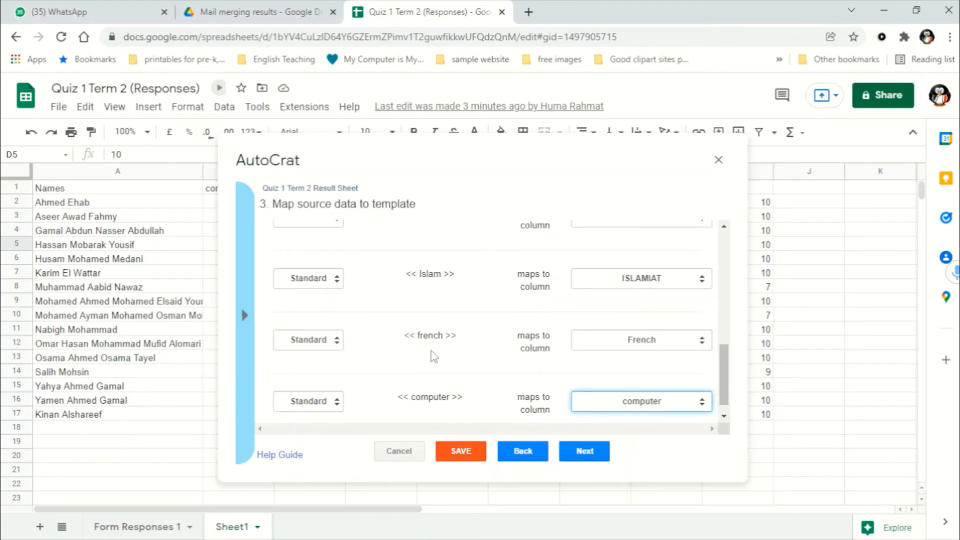
scroll(431, 351, down, 1)
scroll(507, 370, up, 4)
scroll(500, 350, up, 3)
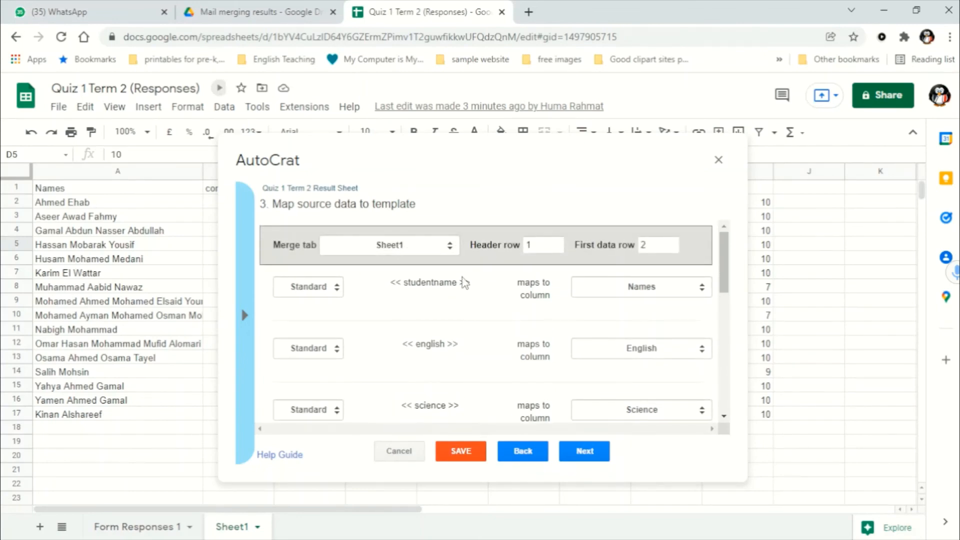
scroll(533, 372, down, 4)
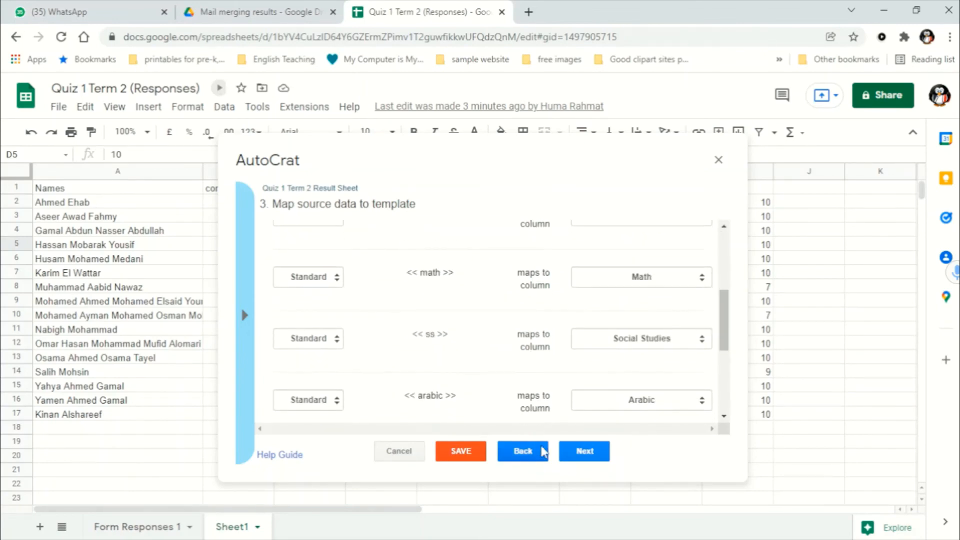
Step: Continue to the file settings and set the output file name to the tag <<names>>
click(582, 453)
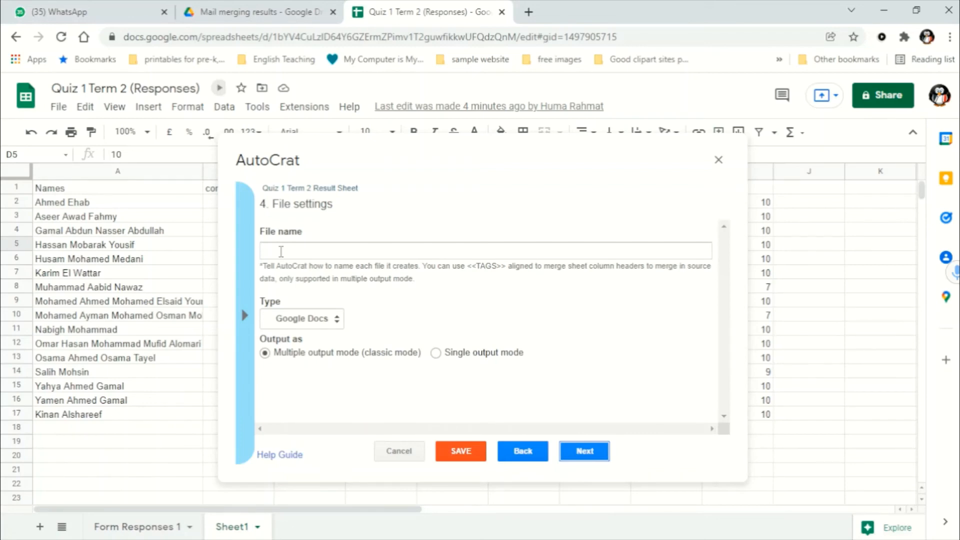
click(304, 249)
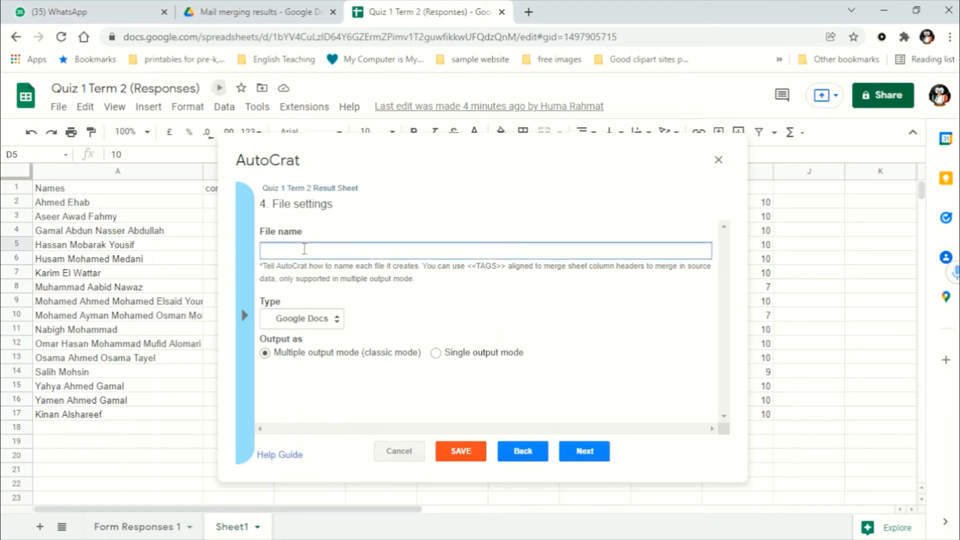
text(<<>>)
click(274, 252)
text(names)
key(BackSpace)
key(BackSpace)
key(BackSpace)
key(BackSpace)
key(BackSpace)
text(student)
key(BackSpace)
key(BackSpace)
key(BackSpace)
key(BackSpace)
key(BackSpace)
key(BackSpace)
text(names)
Step: Set the output file type to PDF, keep multiple output mode, and continue to the destination folders
click(295, 322)
click(288, 362)
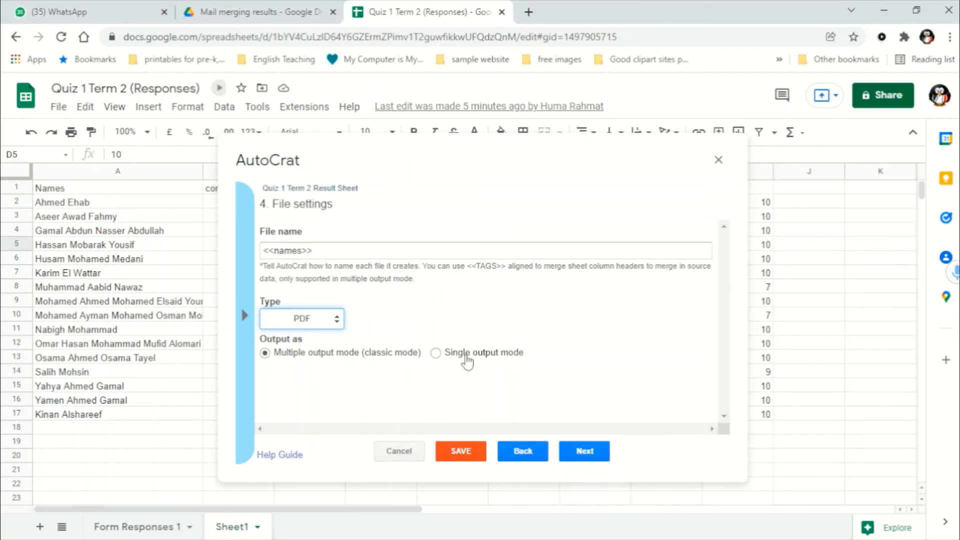
click(580, 453)
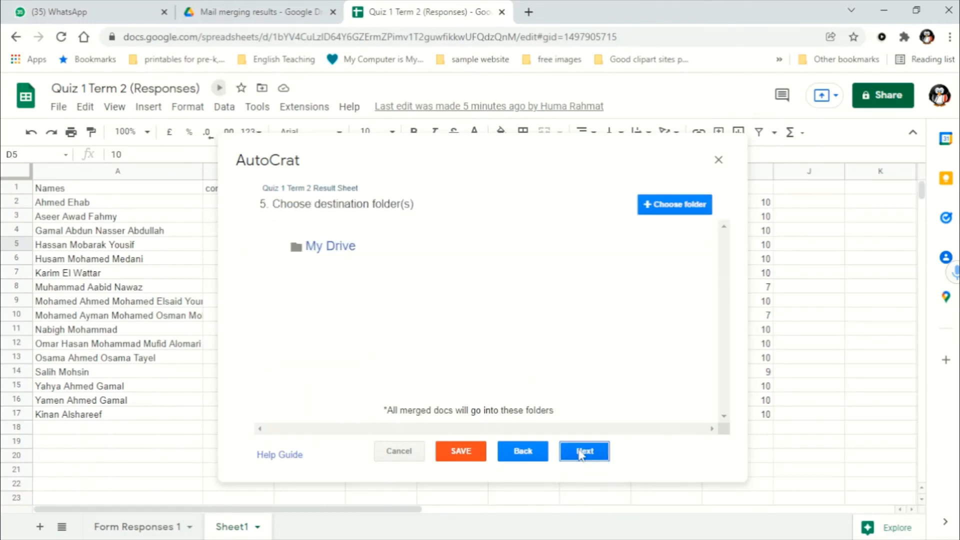
Step: Add the Student Result Sheets PDF folder inside Mail merging results as a destination folder for the merged documents
mouse_move(299, 254)
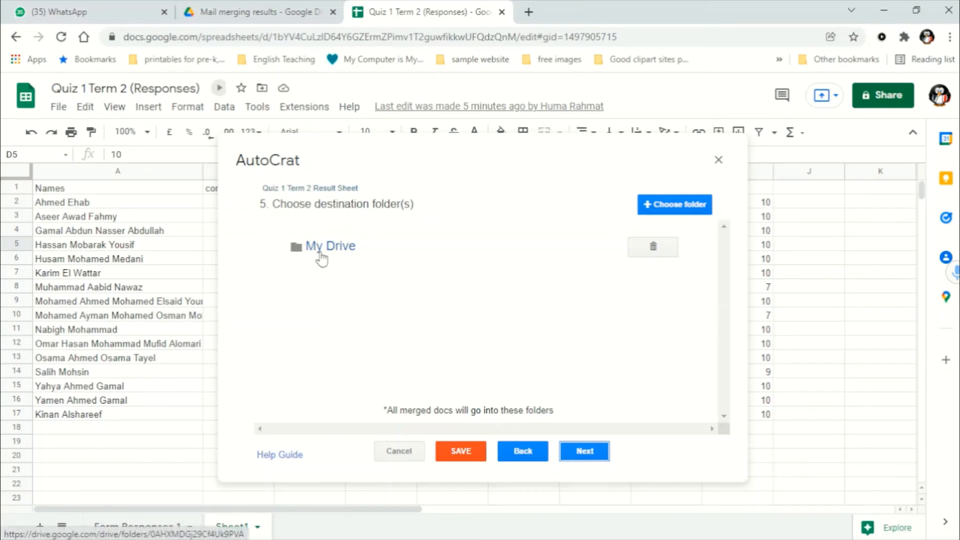
click(660, 202)
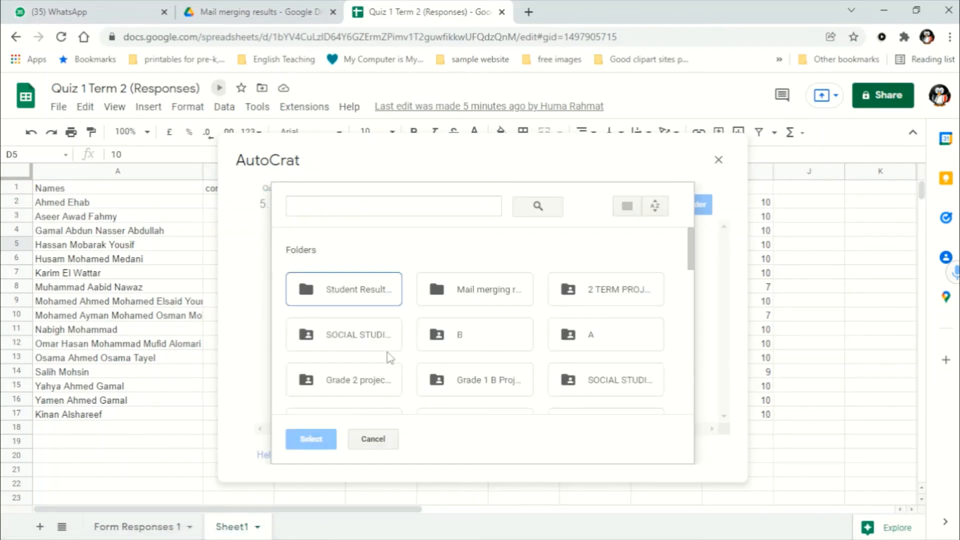
double_click(490, 293)
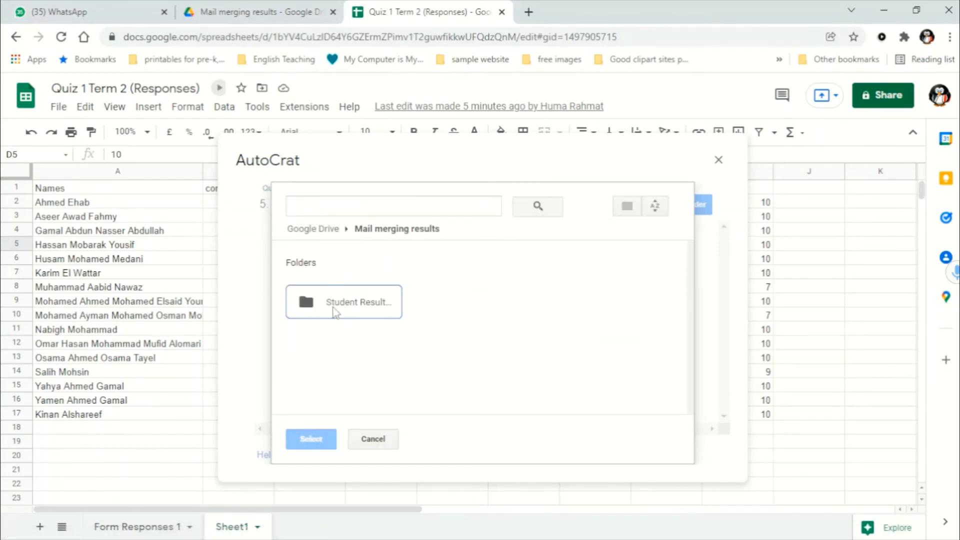
click(350, 308)
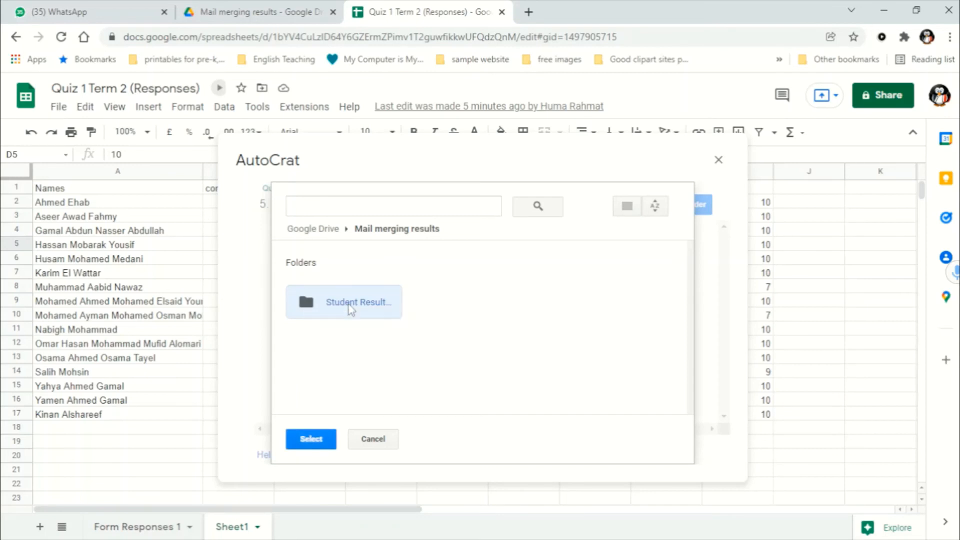
double_click(312, 305)
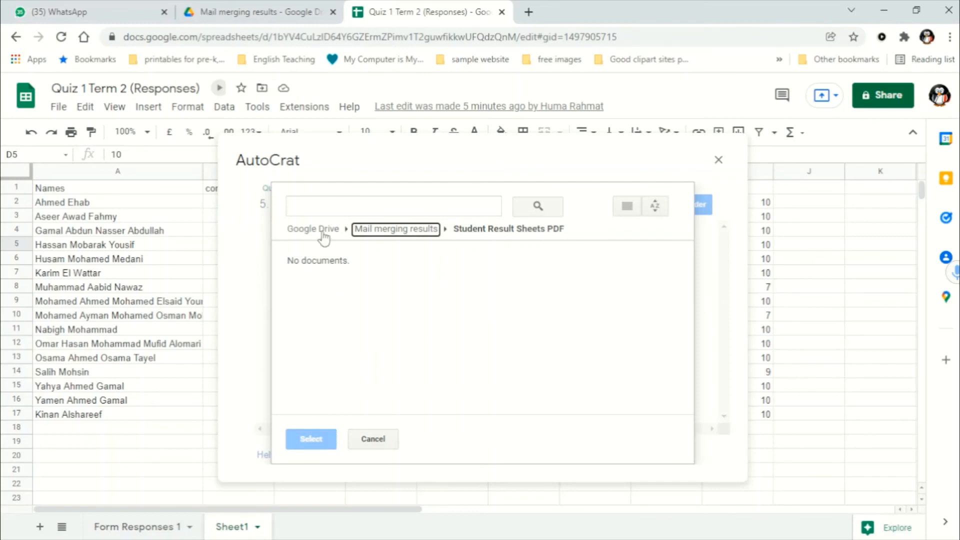
click(367, 230)
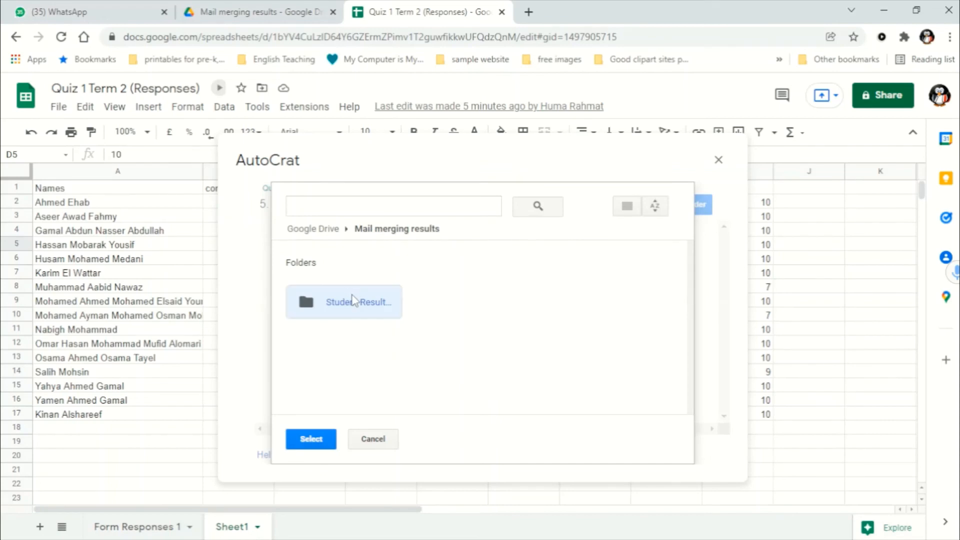
click(312, 439)
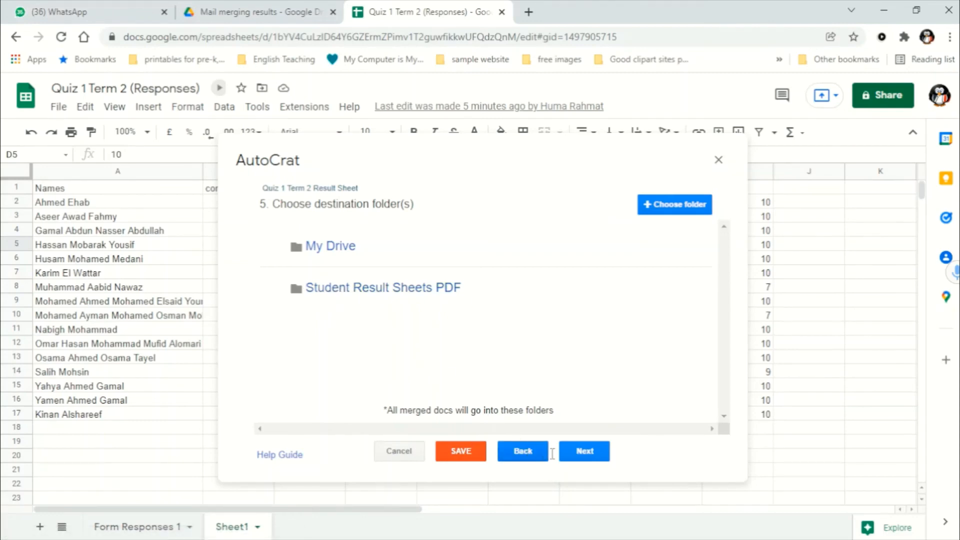
click(586, 452)
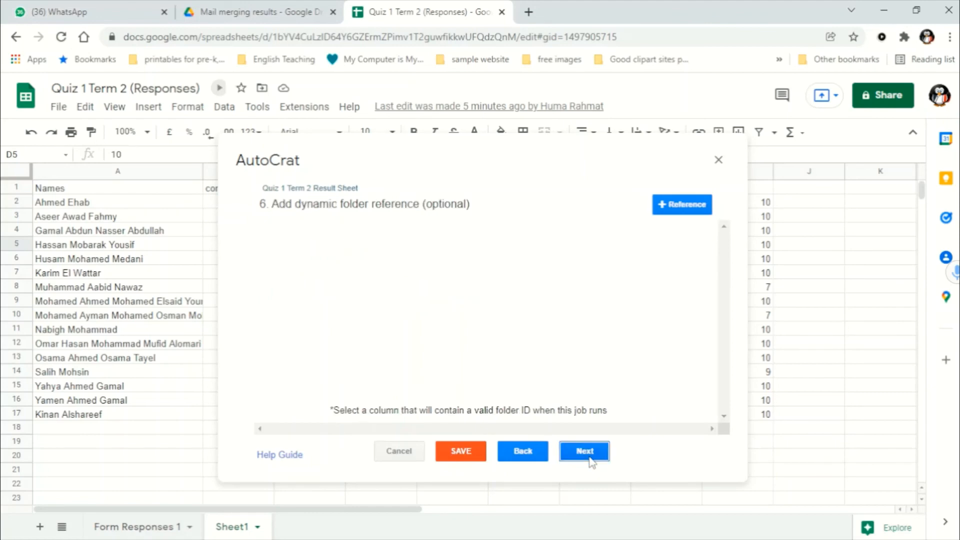
click(520, 455)
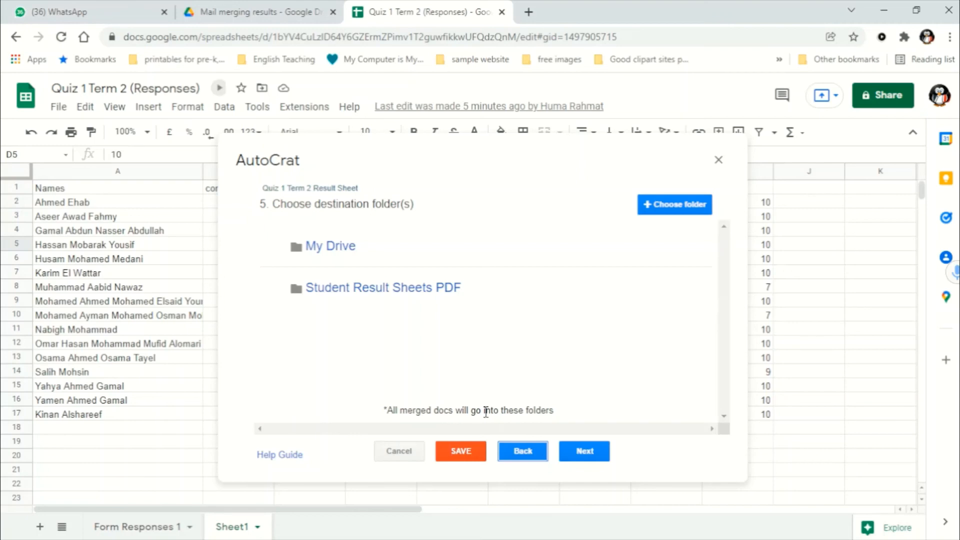
mouse_move(324, 254)
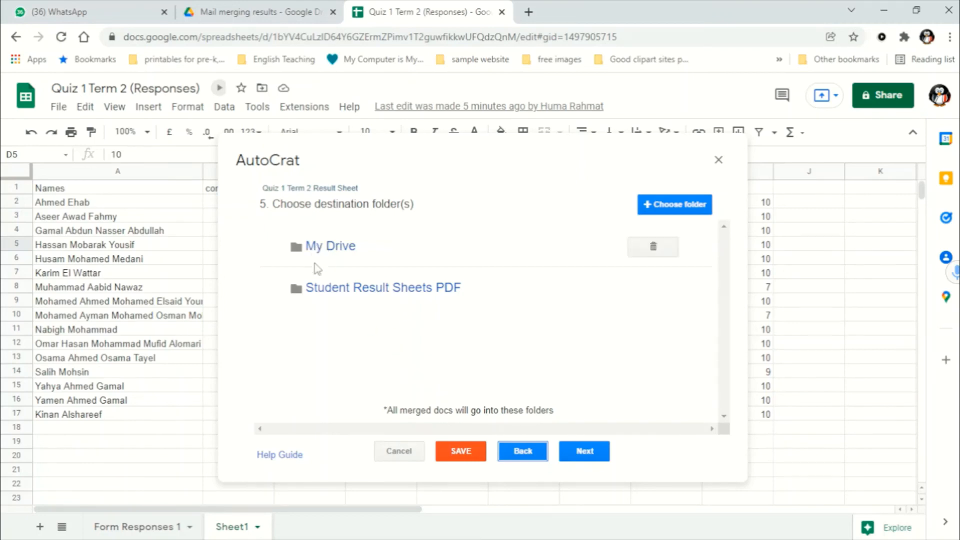
Step: Skip the folder reference and merge condition, leave document sharing and both triggers at No, and save the job
click(572, 452)
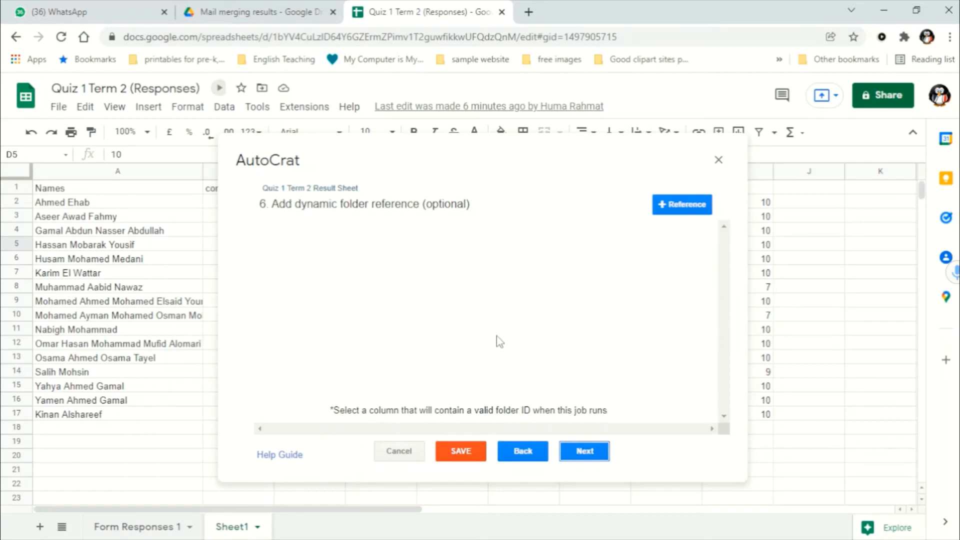
click(593, 453)
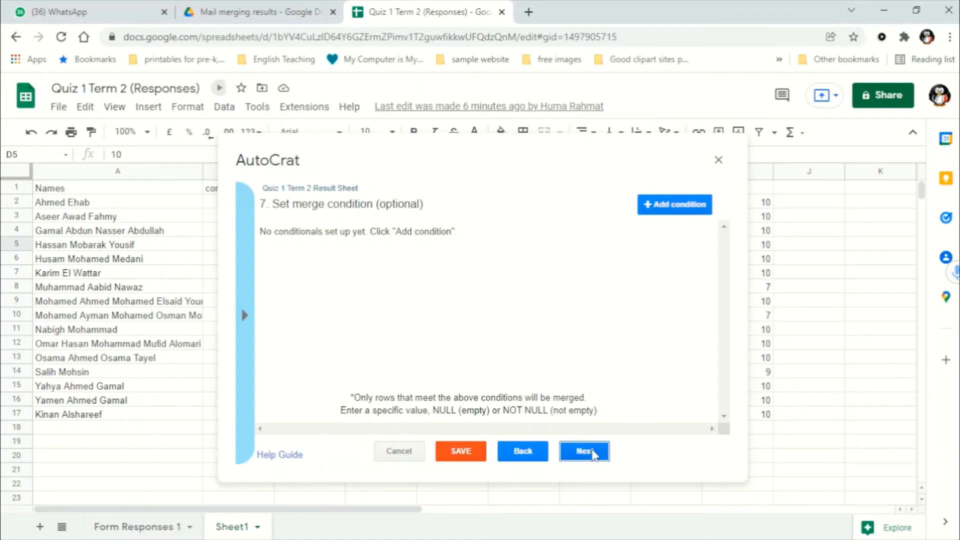
click(592, 453)
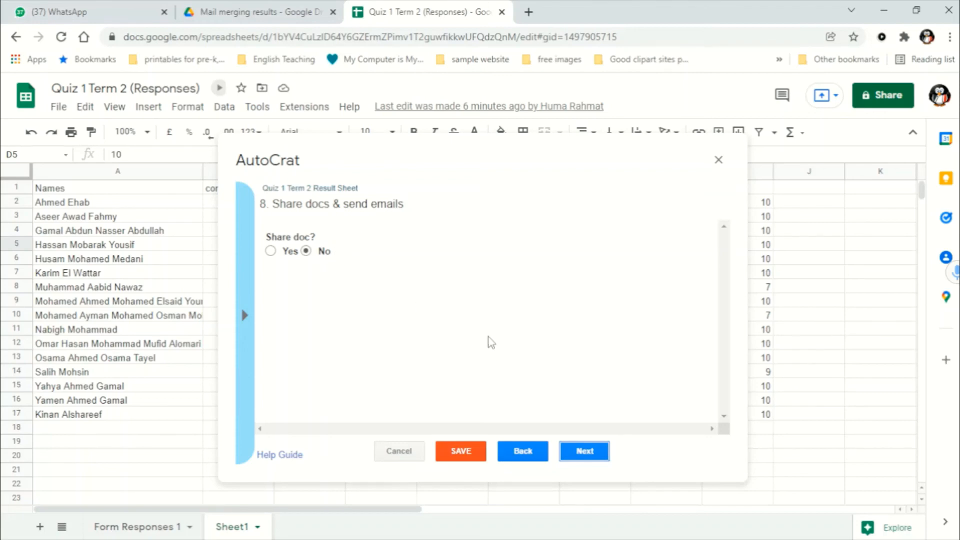
click(582, 453)
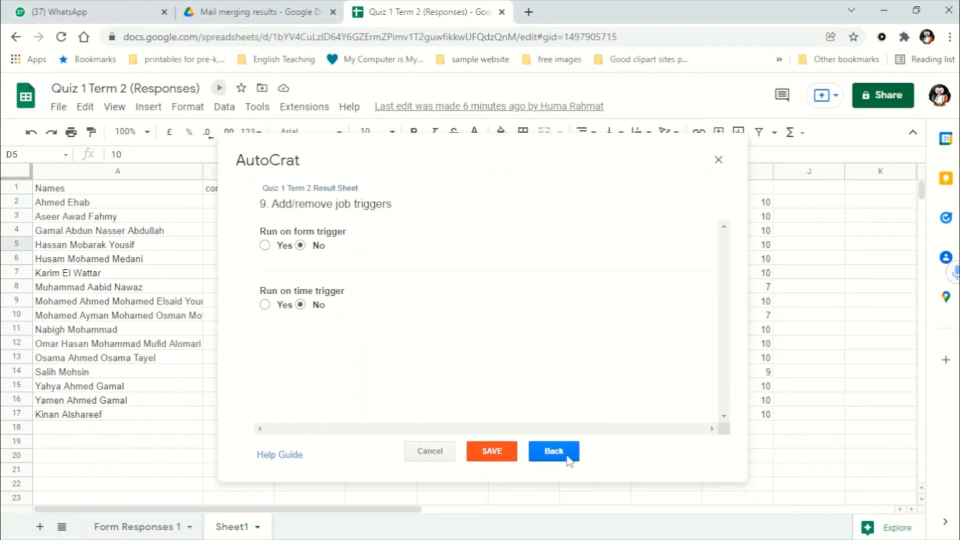
click(502, 456)
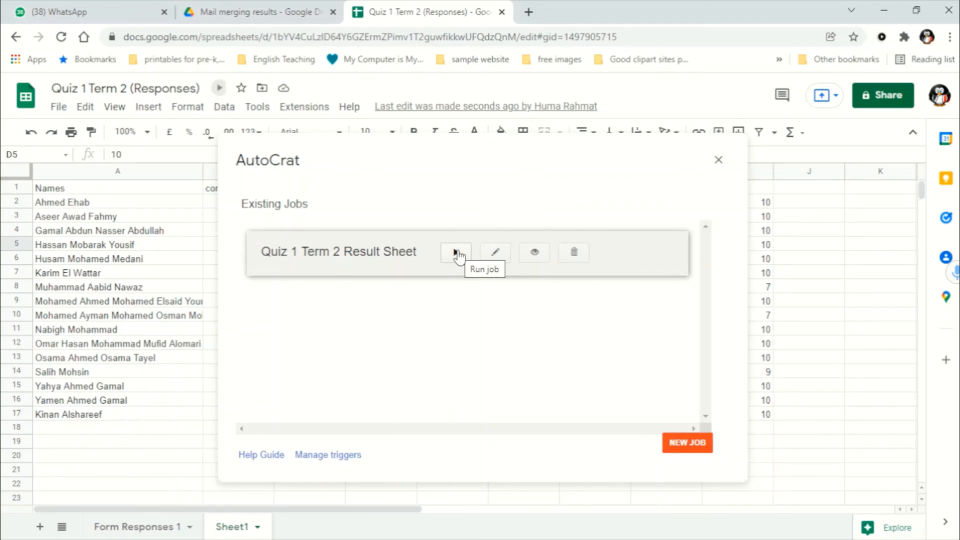
Step: Run the Quiz 1 Term 2 Result Sheet job and bring the merged document link columns into view
click(457, 255)
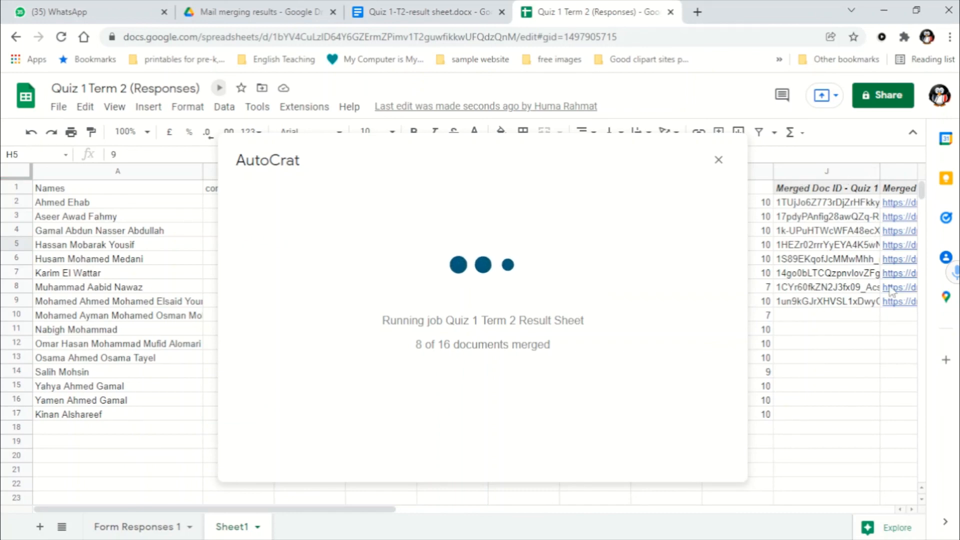
drag(372, 509, 461, 531)
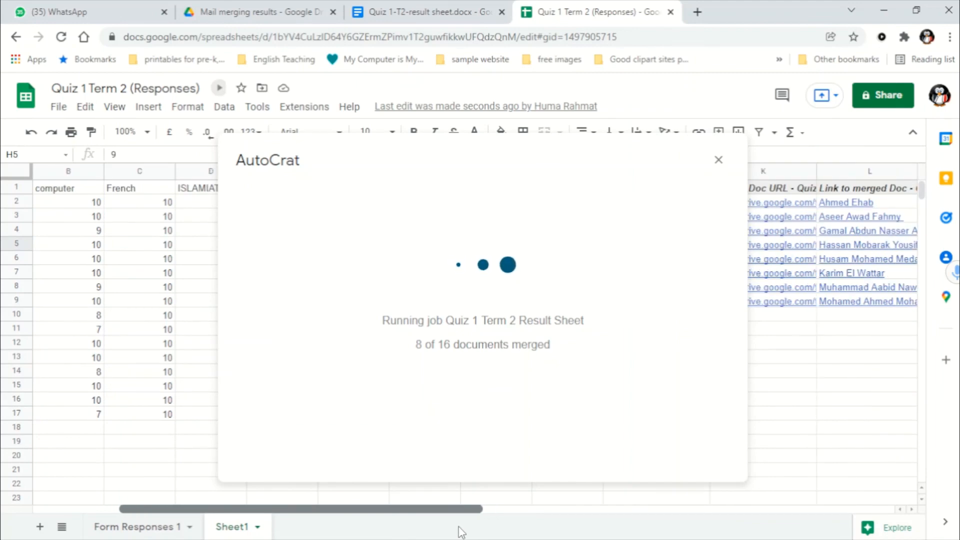
Step: Switch to Google Drive, open the Student Result Sheets PDF folder, and look through the generated PDFs
click(275, 11)
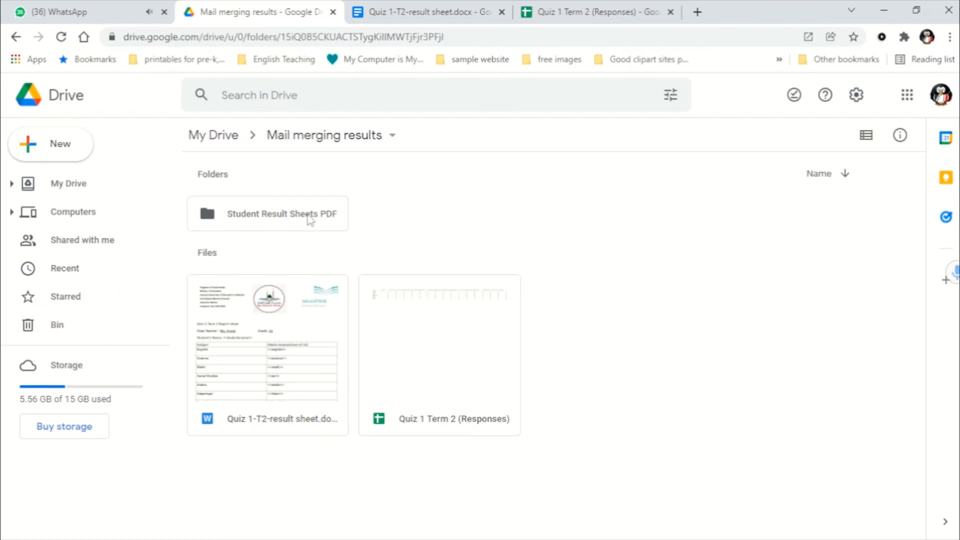
double_click(276, 213)
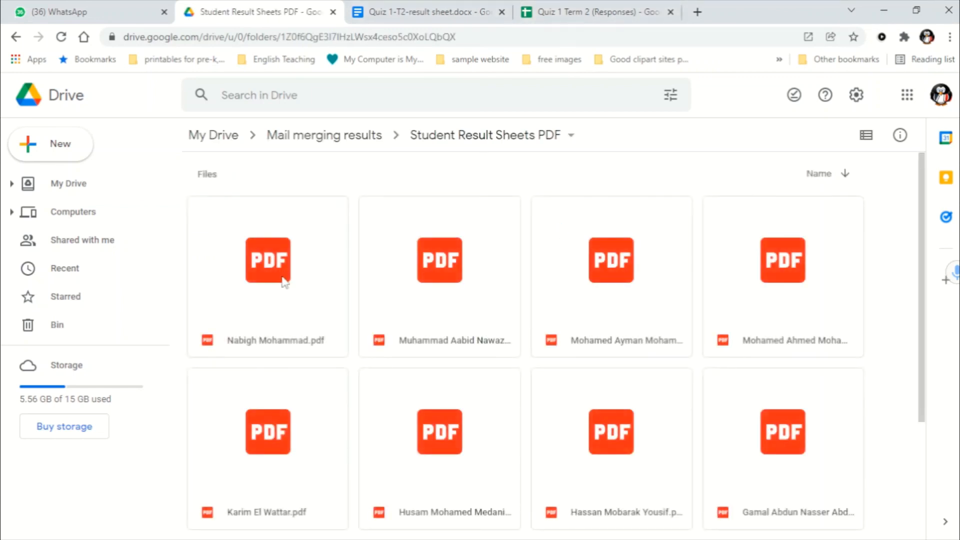
scroll(284, 281, down, 1)
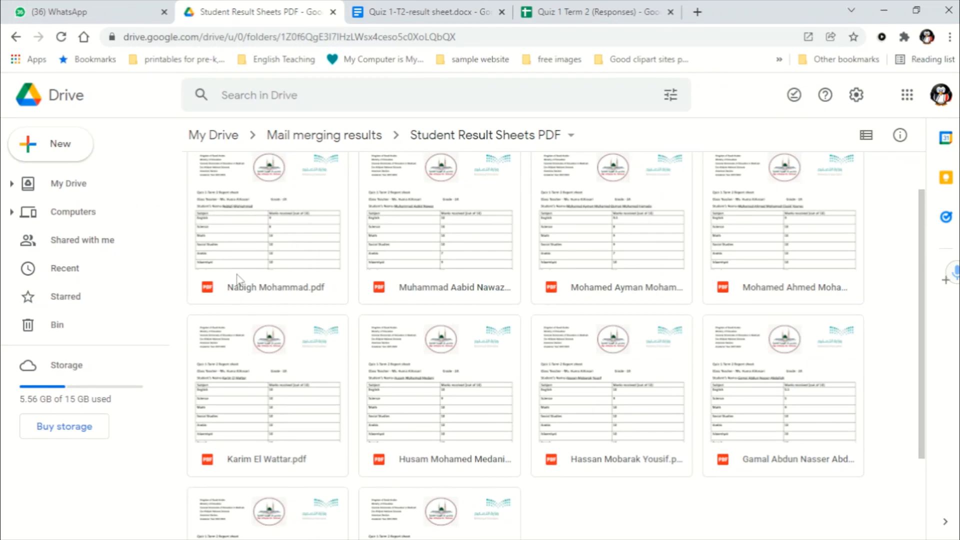
scroll(290, 350, down, 2)
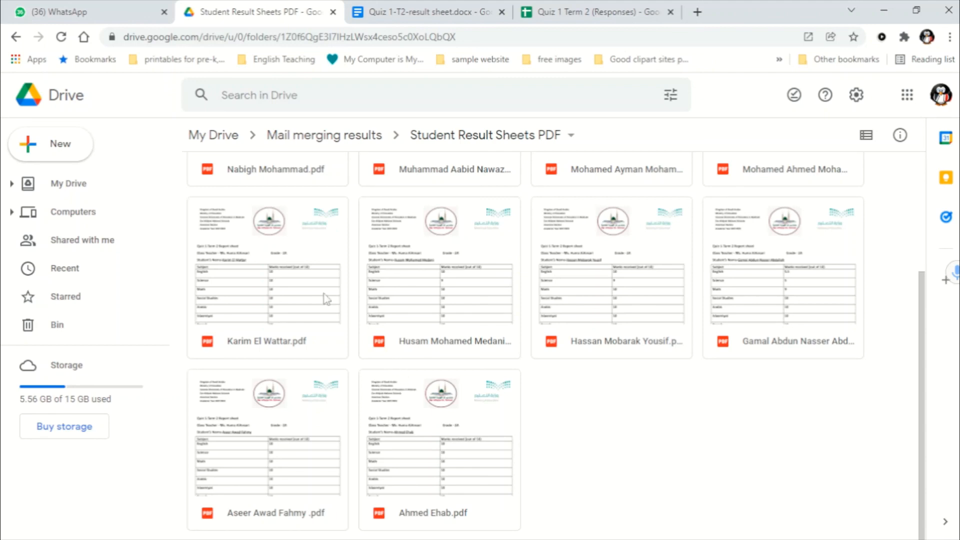
scroll(274, 247, up, 3)
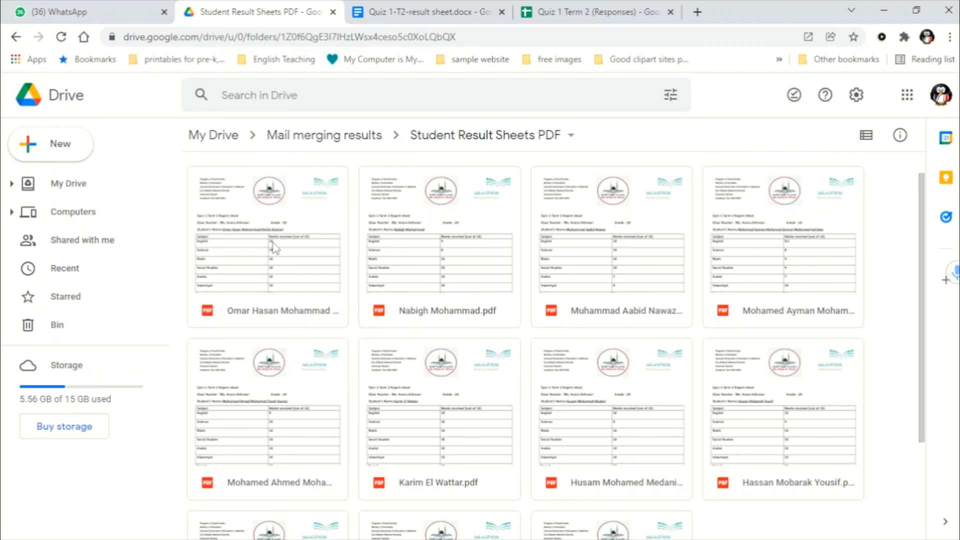
scroll(282, 260, down, 3)
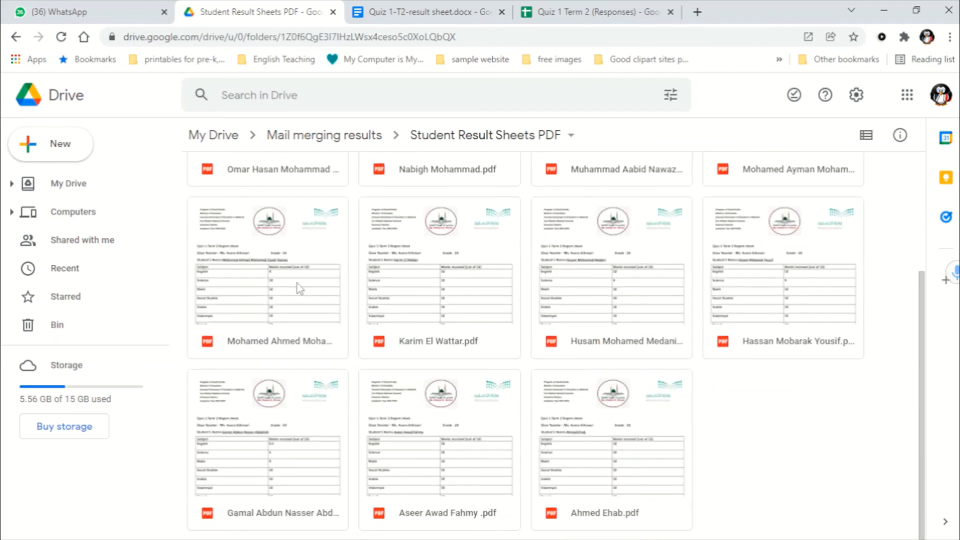
Step: Preview the first student's result PDF, check the name and subject marks, and move on to the next student's PDF
scroll(295, 285, up, 4)
click(289, 250)
double_click(289, 250)
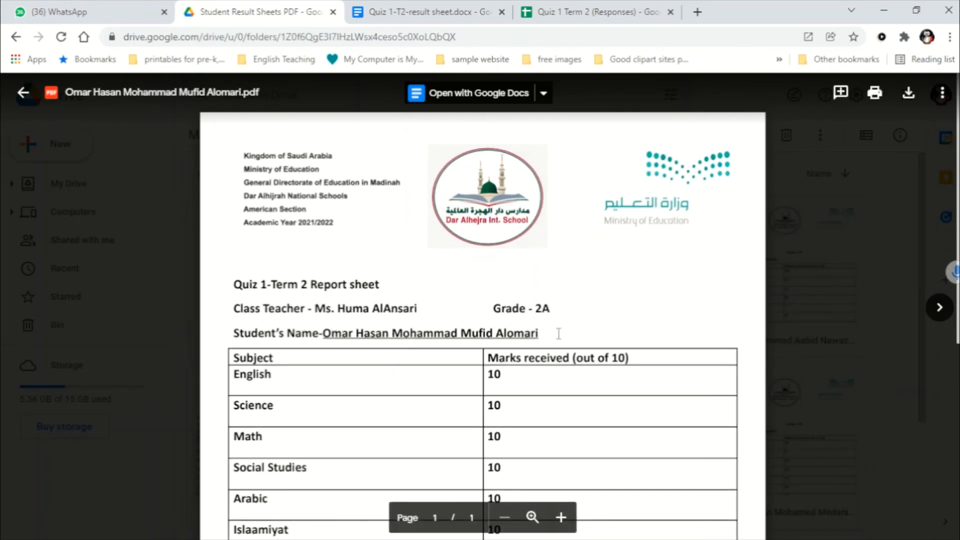
scroll(681, 380, down, 3)
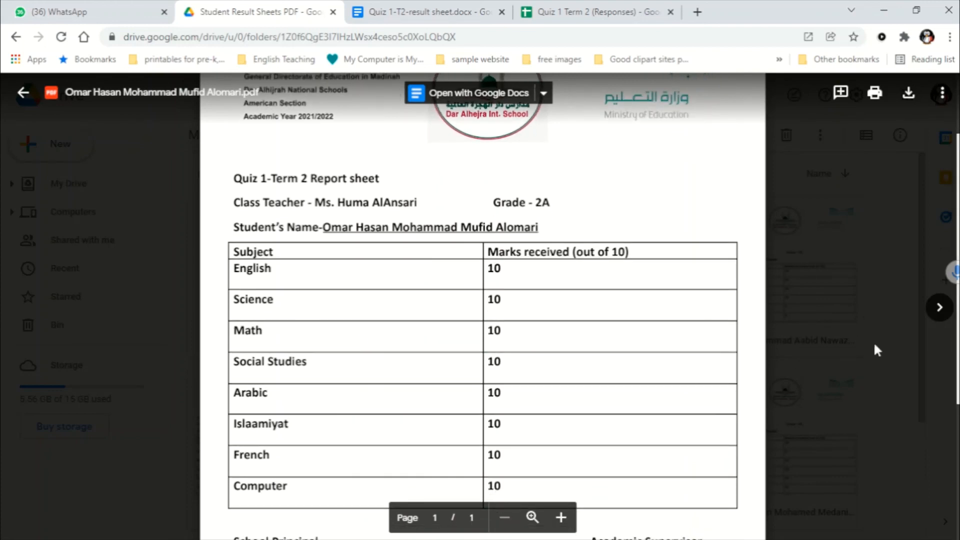
click(939, 307)
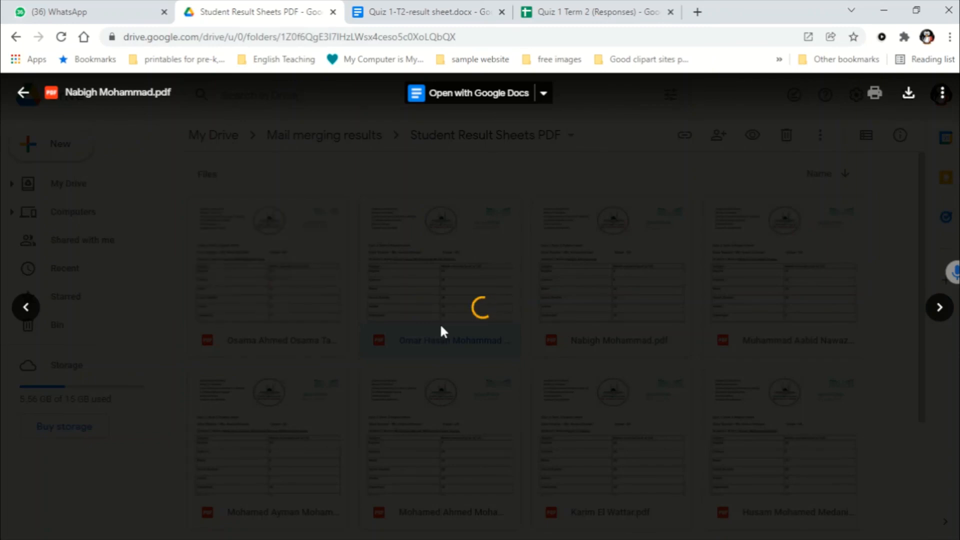
Step: Review the subject marks in the opened student's result PDF and close the preview
scroll(367, 357, down, 5)
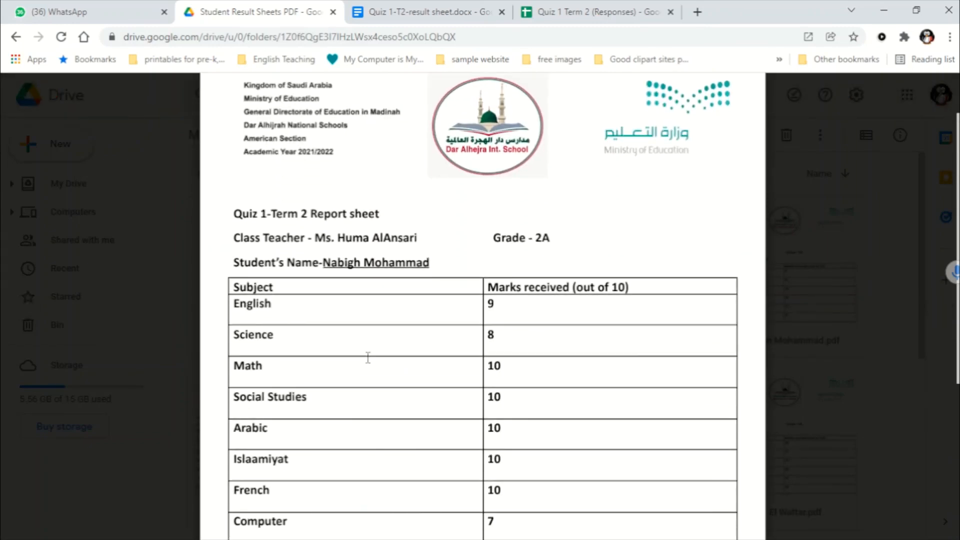
scroll(370, 350, up, 5)
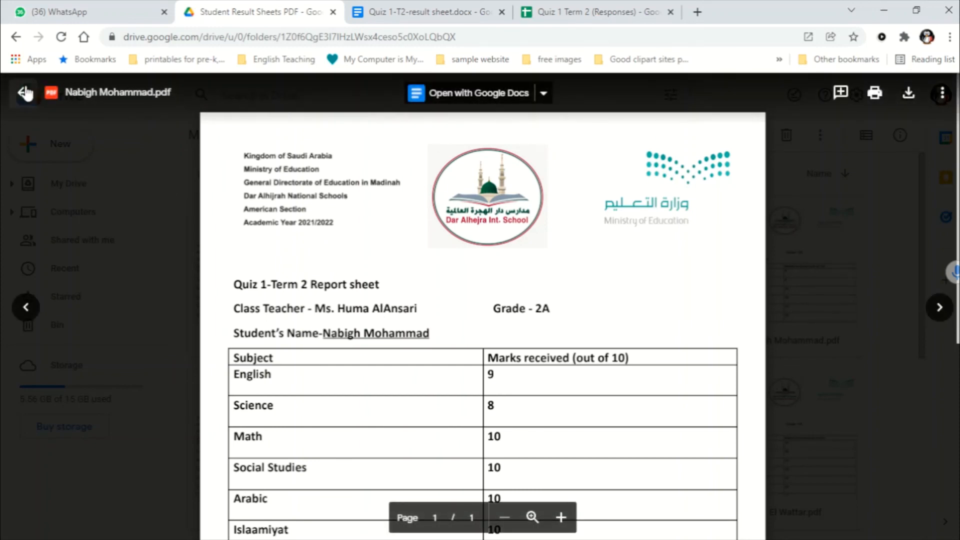
click(20, 93)
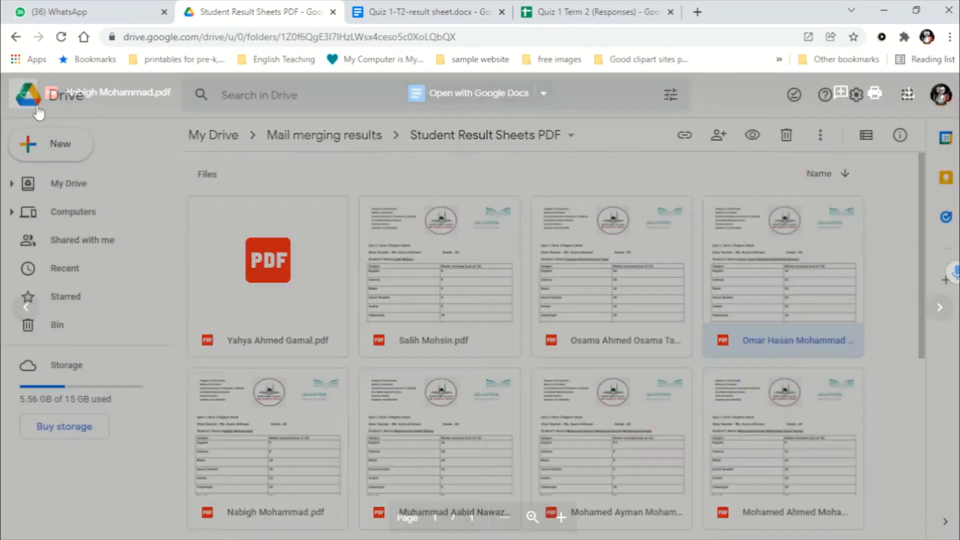
Step: Look through the remaining PDFs in the Student Result Sheets PDF folder, then return to the Mail merging results folder
scroll(553, 395, down, 2)
scroll(552, 395, down, 5)
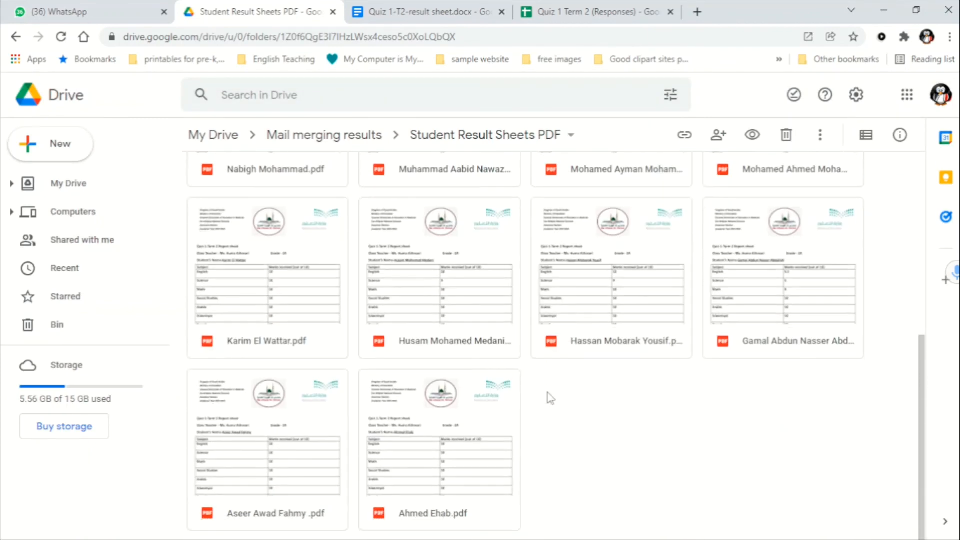
scroll(555, 418, up, 4)
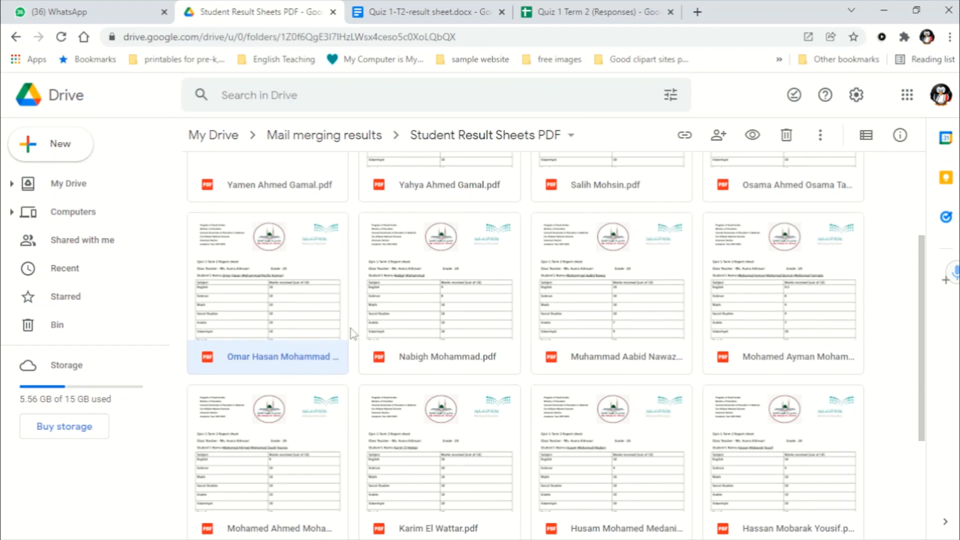
scroll(476, 413, down, 4)
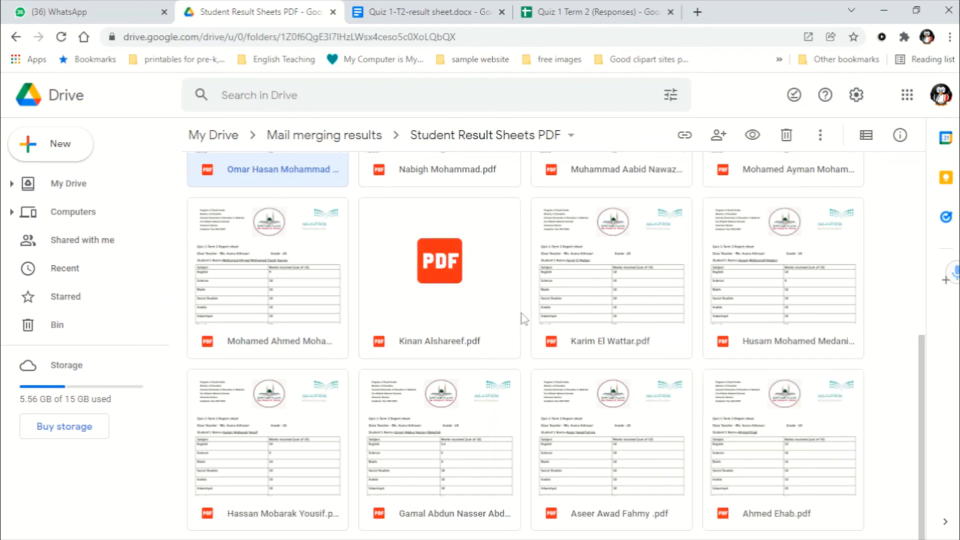
scroll(523, 318, up, 3)
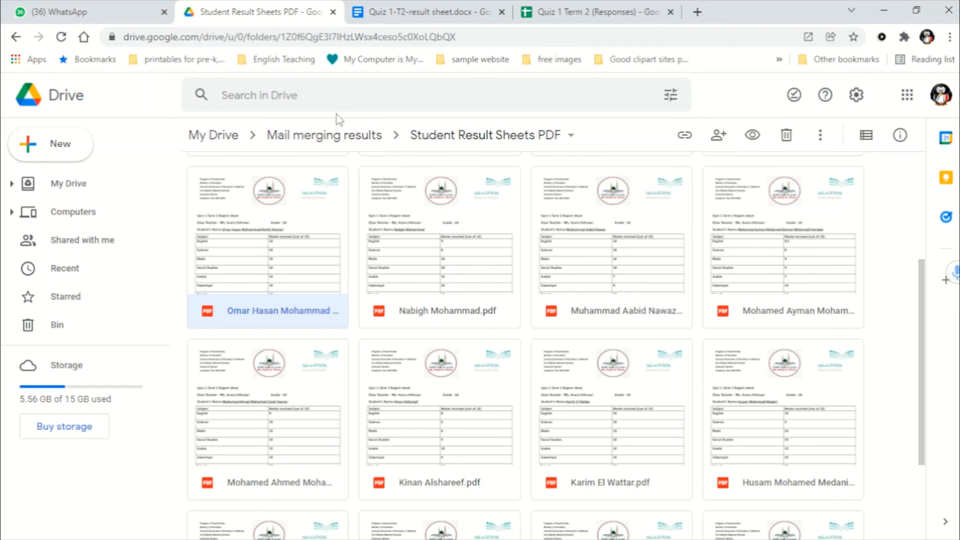
click(316, 136)
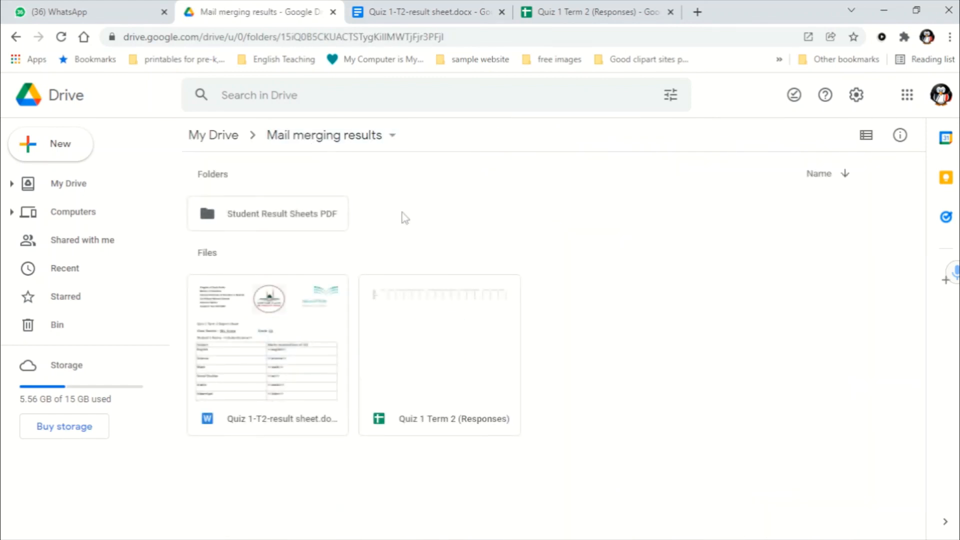